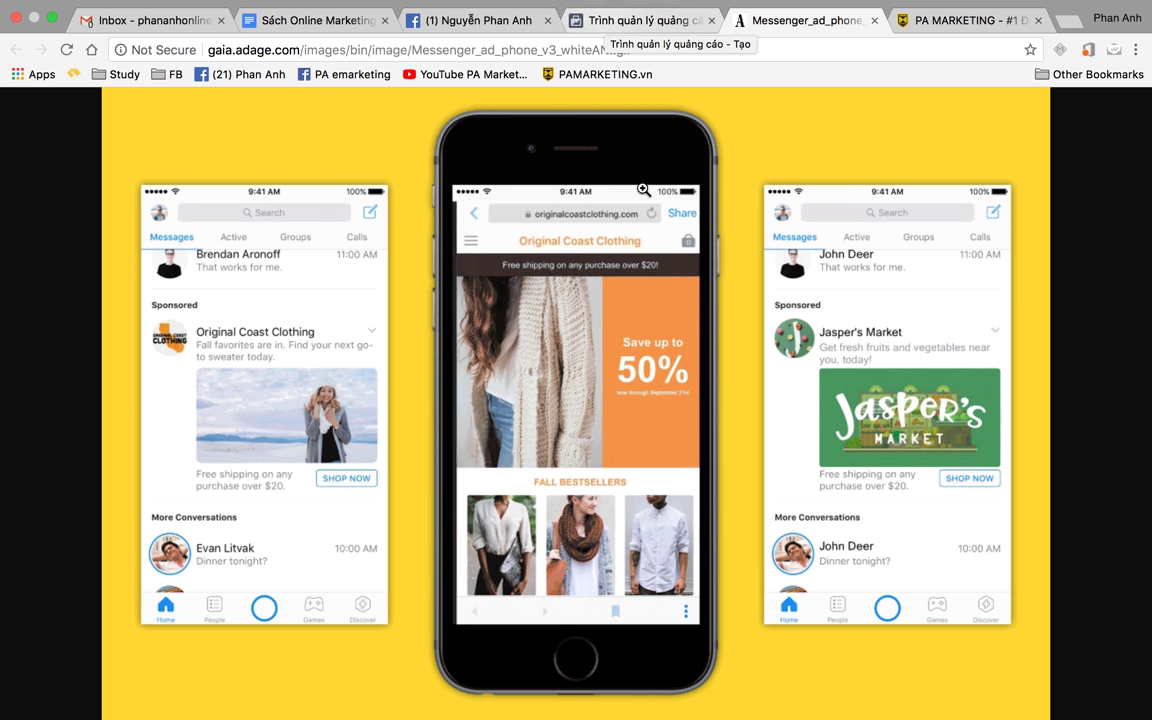
- Switch to the Facebook ads manager campaign creation page and review the available marketing objectives
left_click(628, 20)
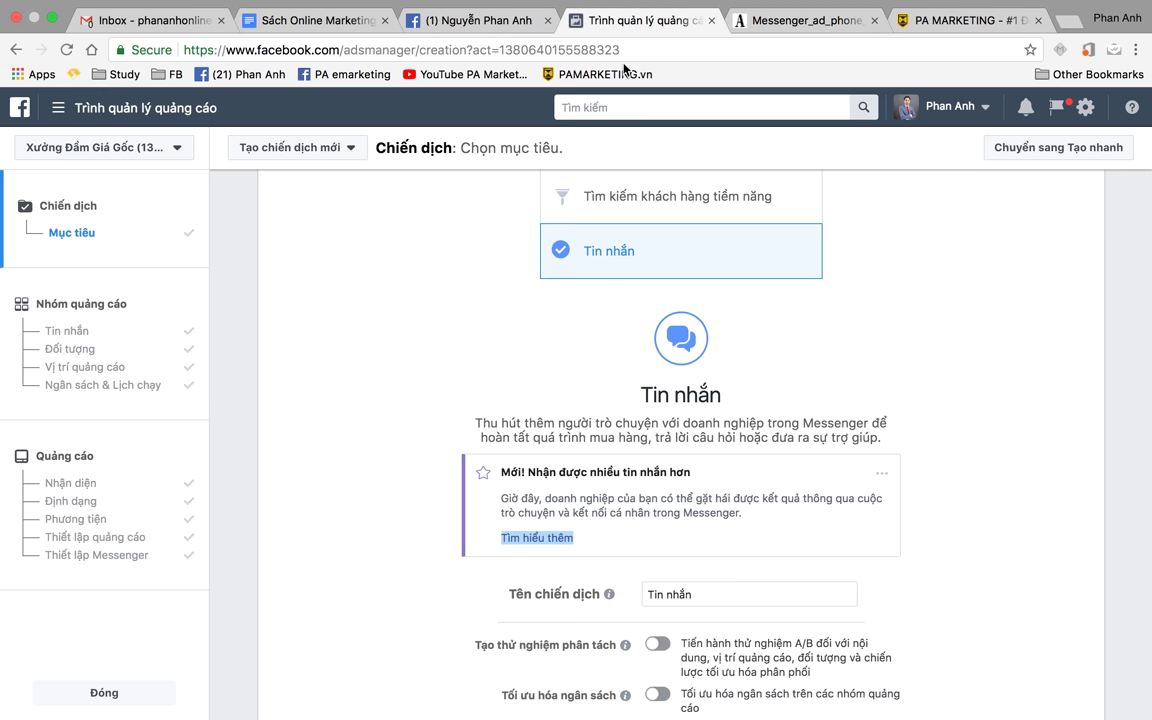
scroll(390, 352, "up", 5)
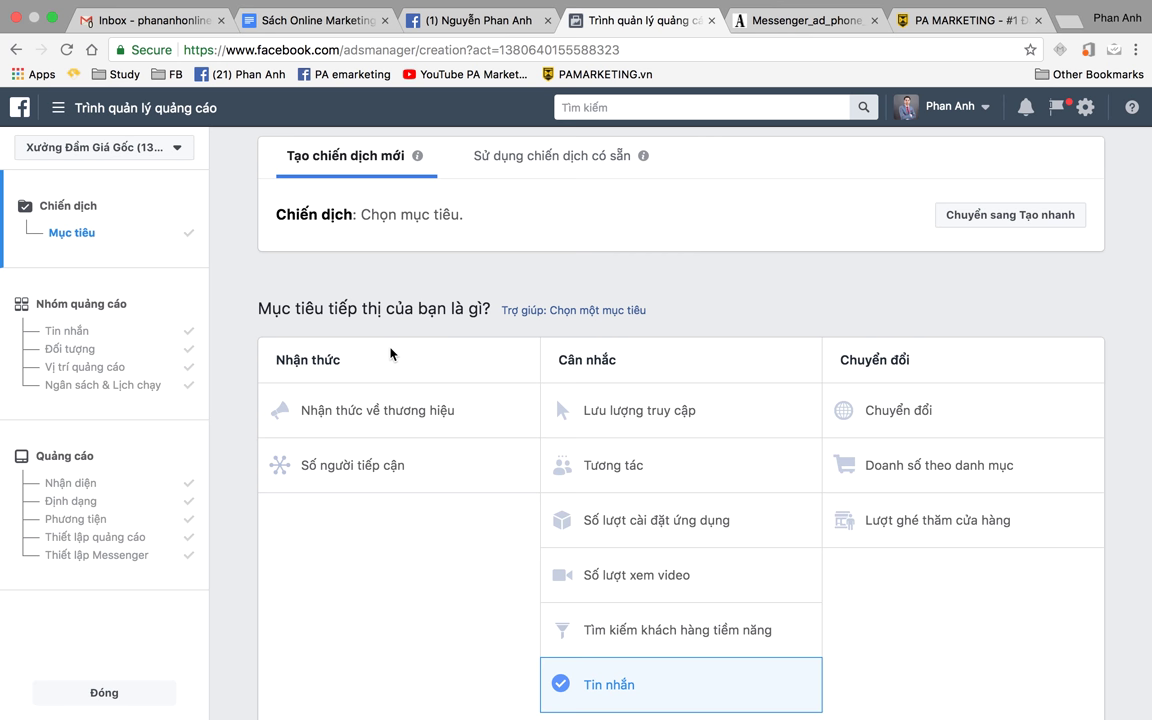
scroll(392, 352, "down", 1)
scroll(392, 352, "up", 1)
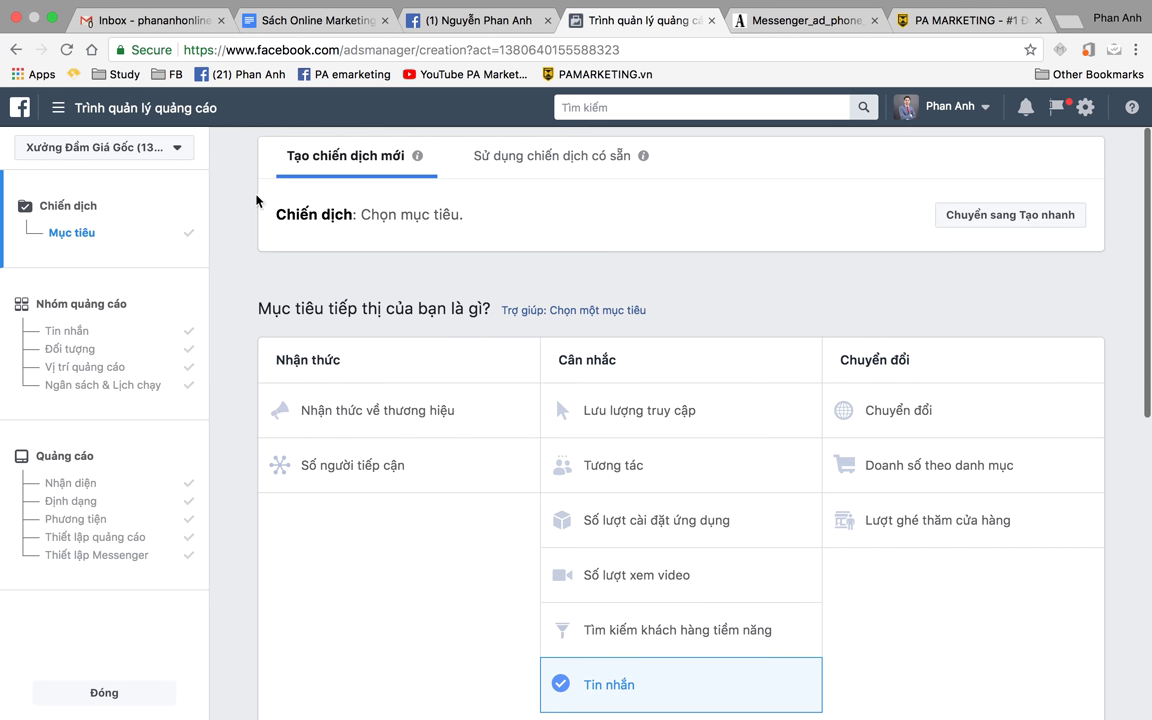
left_click_drag(277, 215, 506, 237)
scroll(506, 237, "down", 5)
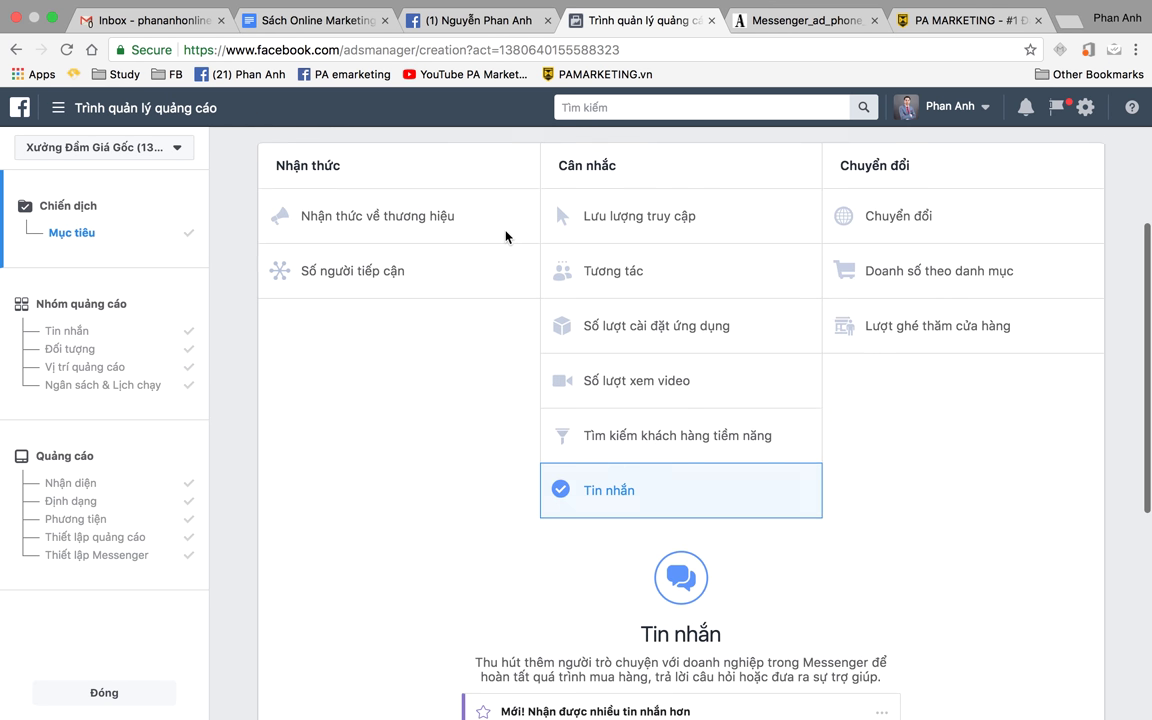
scroll(482, 263, "up", 4)
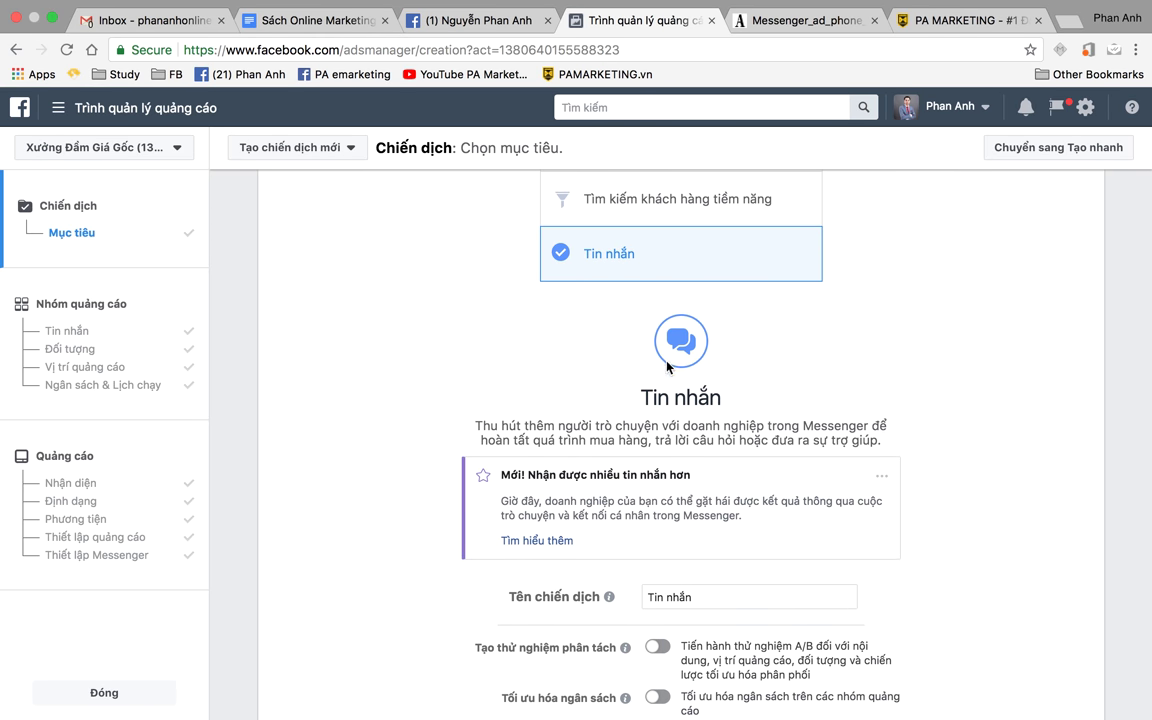
- Rename the messages (Tin nhắn) campaign as "Pamarketing.vn"
scroll(599, 324, "down", 4)
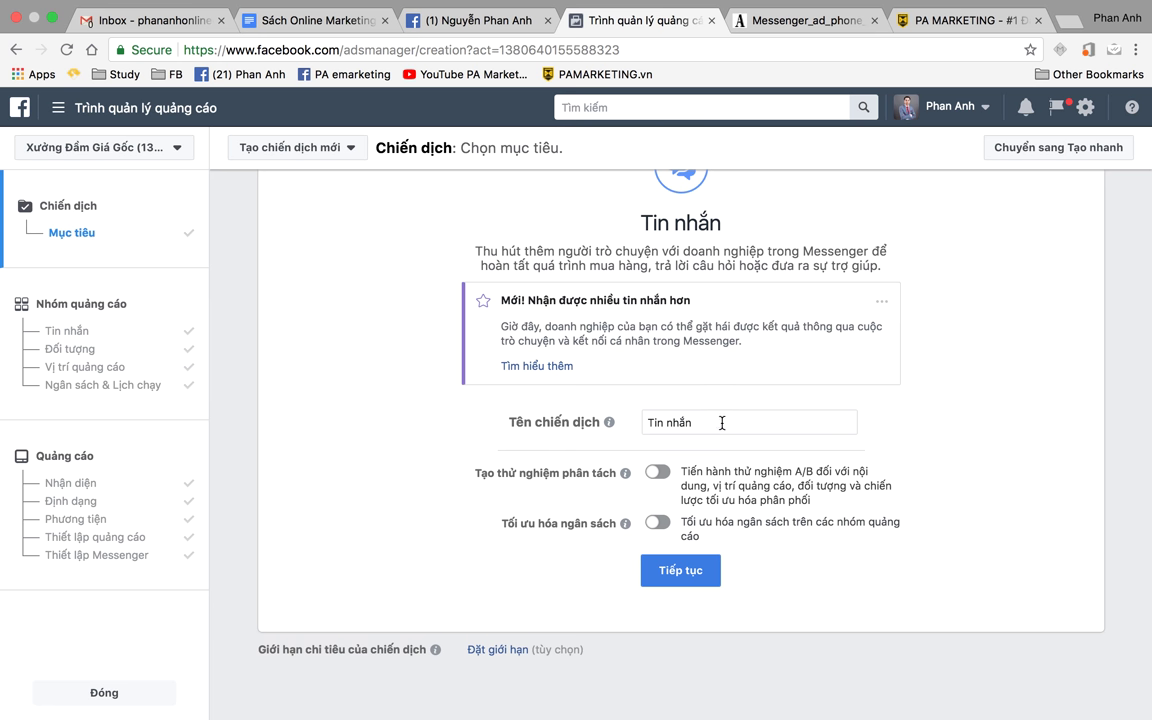
left_click_drag(725, 424, 609, 422)
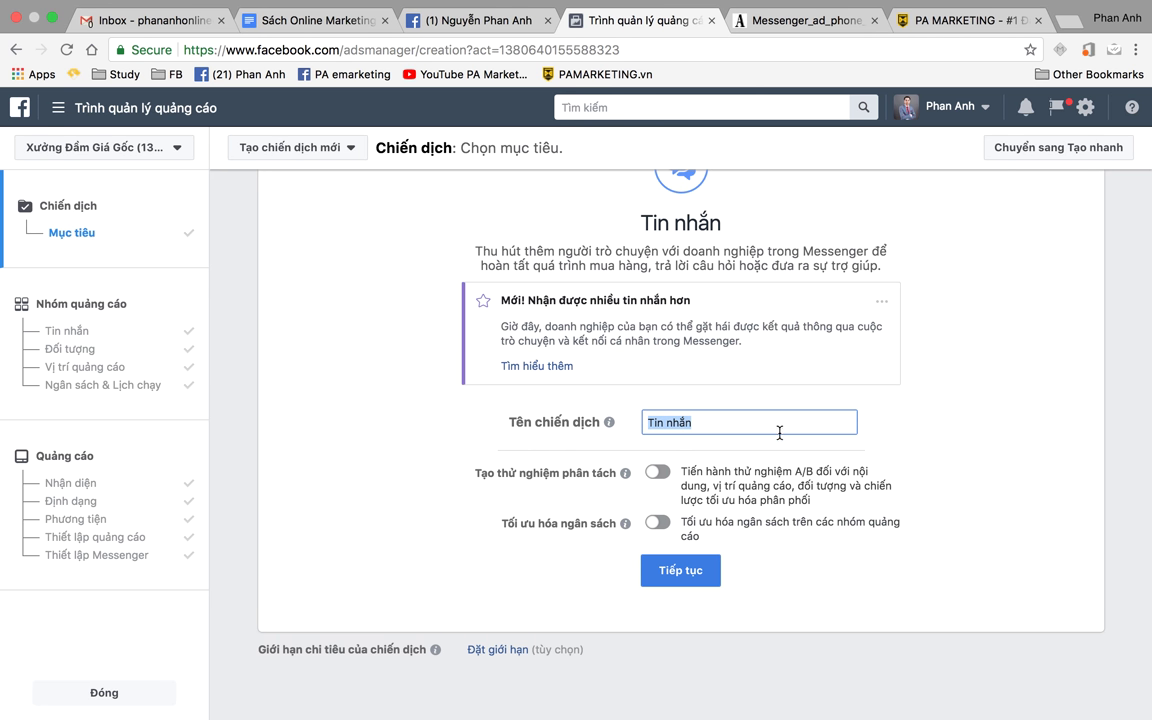
type("Pamarketing.vn")
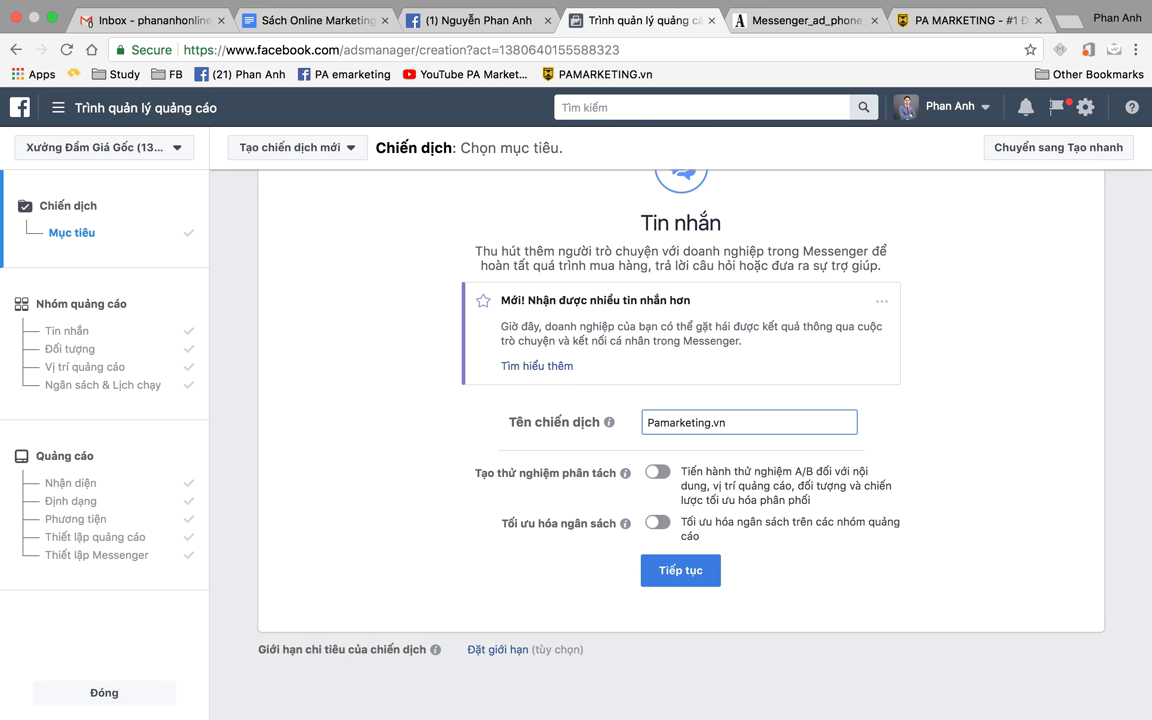
- Turn on budget optimization across ad sets for the campaign and continue to the ad set settings
scroll(500, 480, "down", 1)
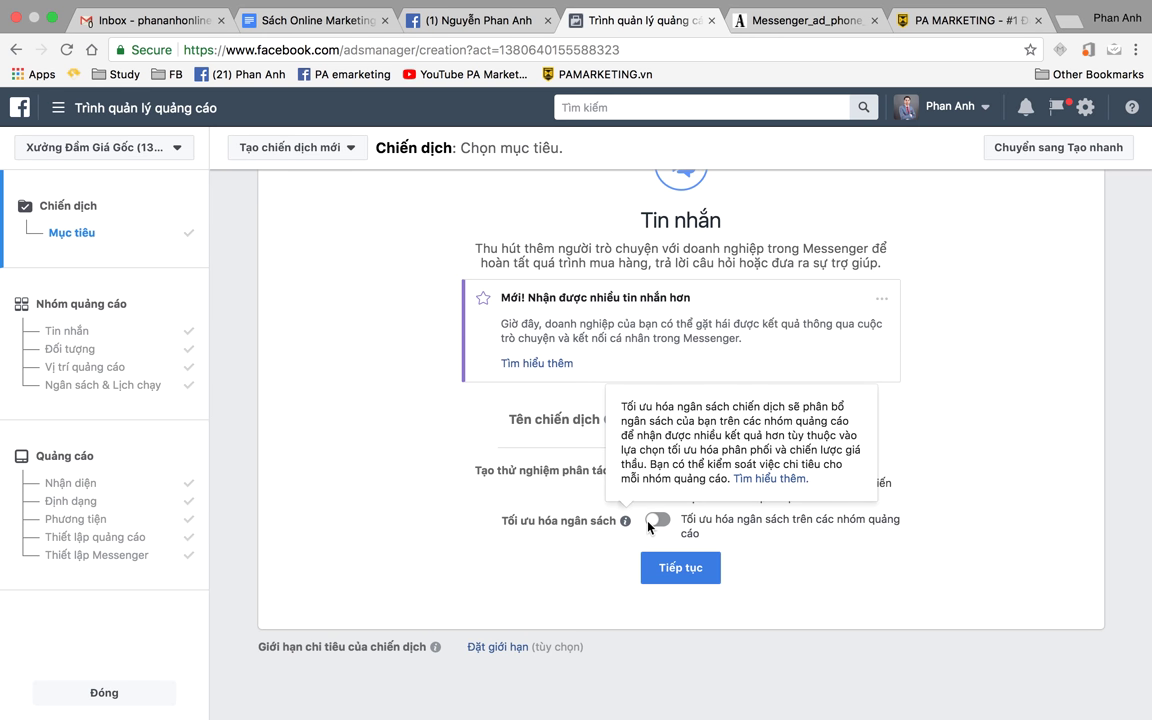
left_click(750, 518)
scroll(771, 517, "down", 3)
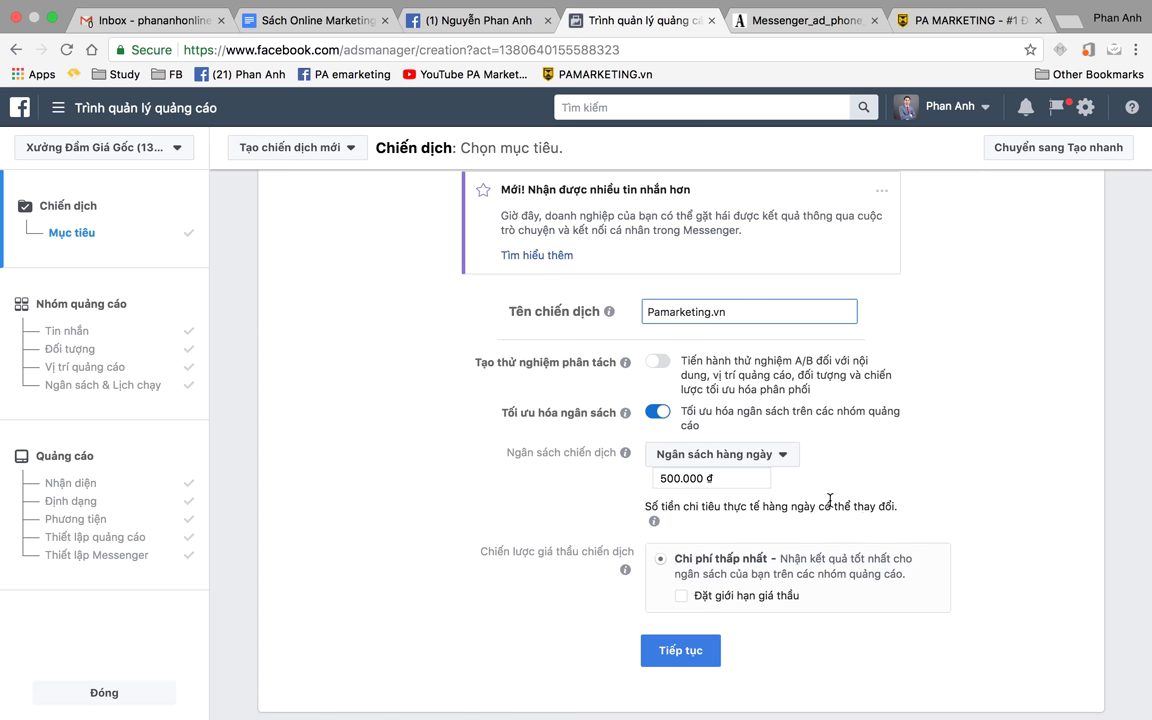
scroll(813, 493, "down", 1)
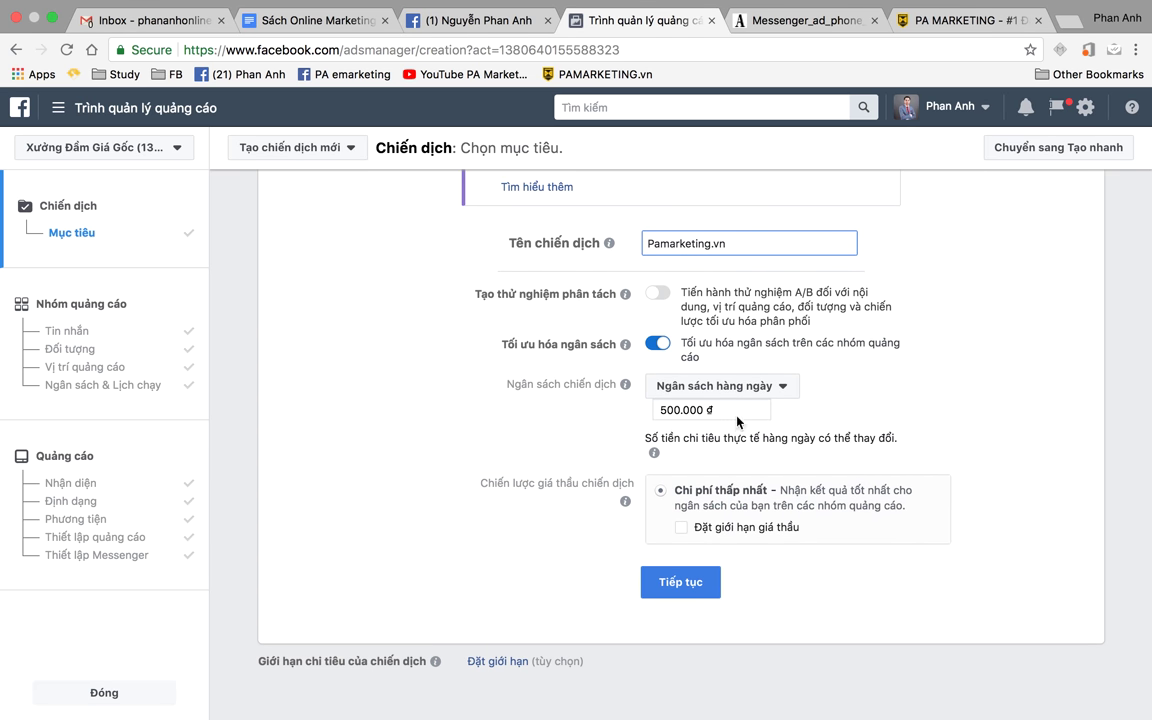
scroll(740, 450, "down", 1)
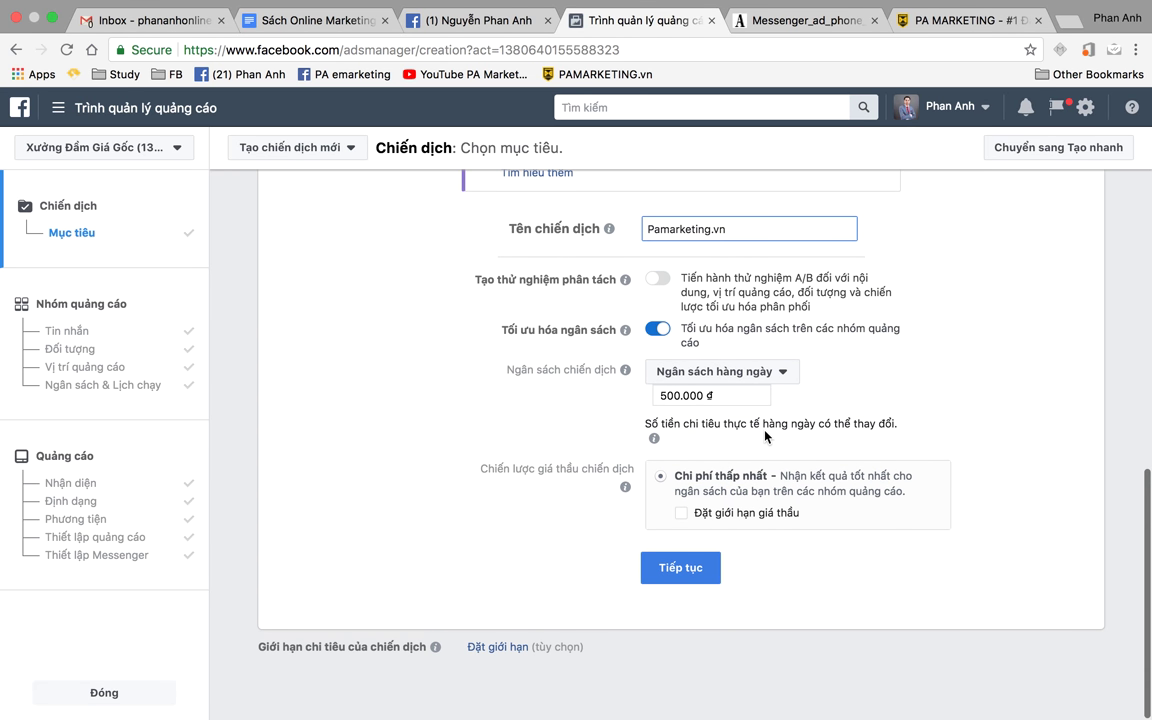
mouse_move(758, 500)
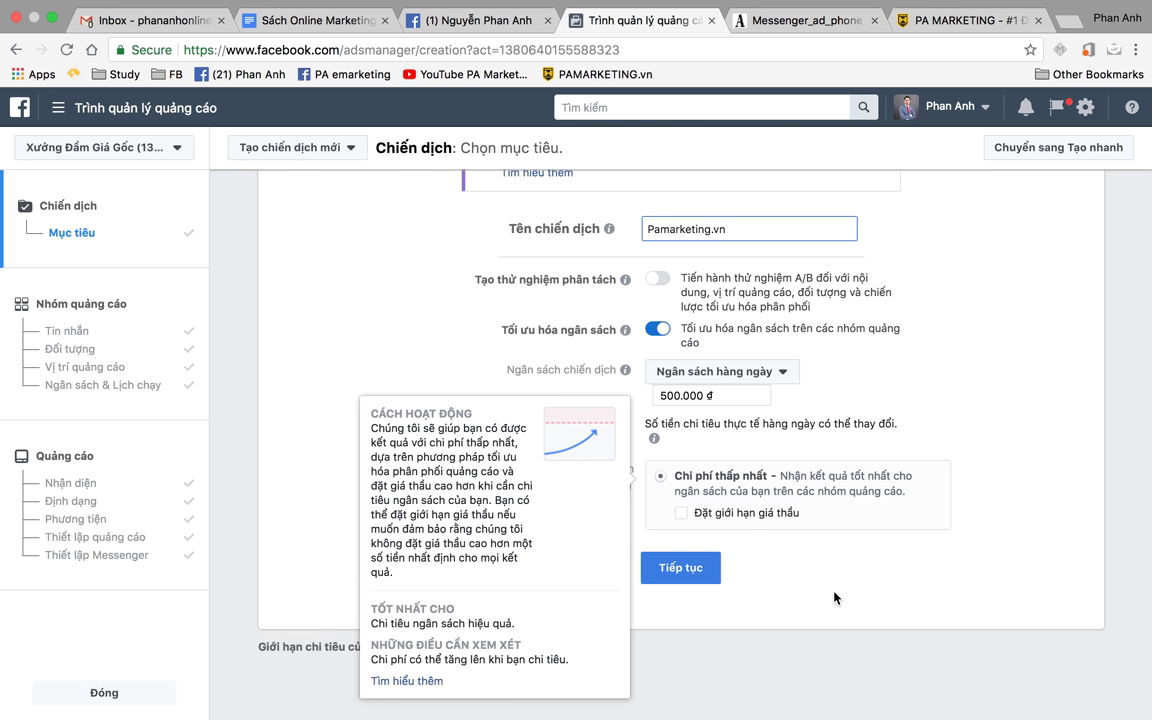
scroll(835, 598, "up", 1)
scroll(835, 598, "up", 1)
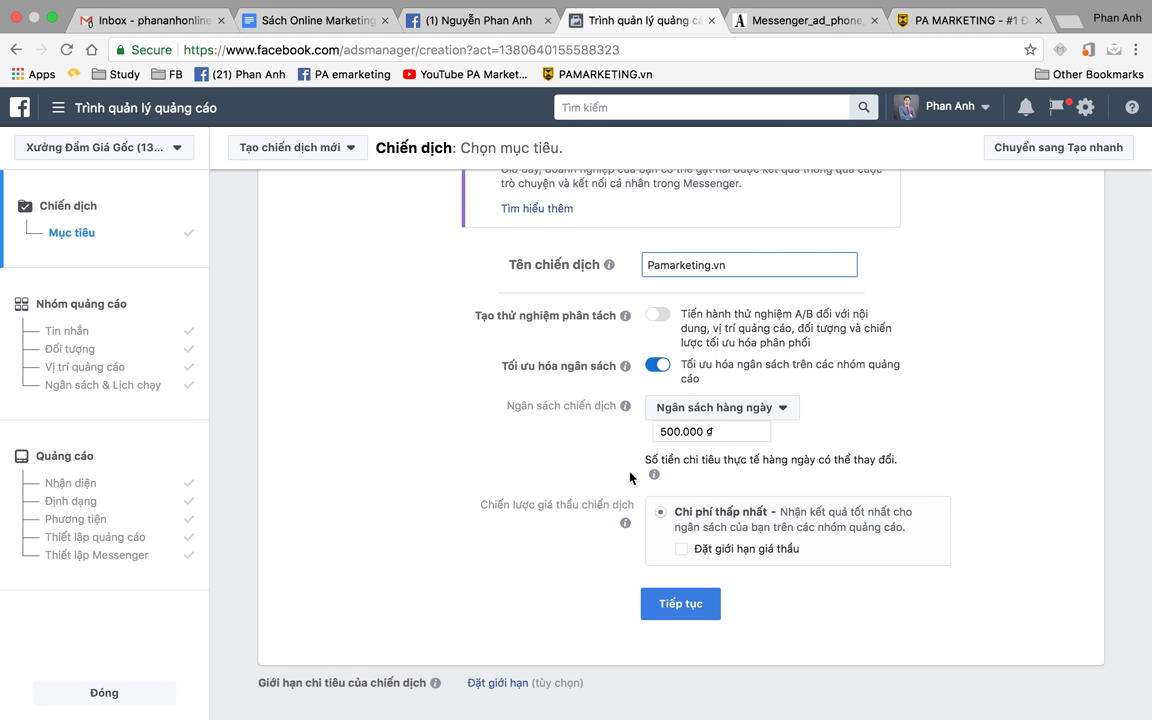
scroll(519, 397, "down", 1)
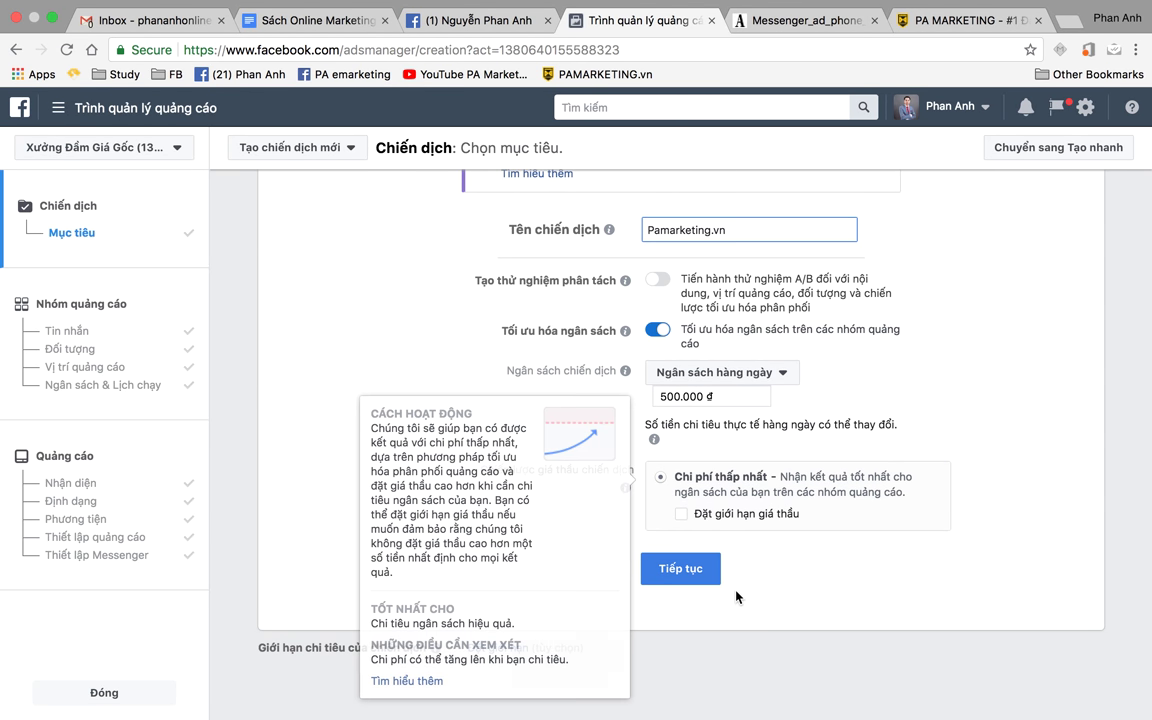
left_click(684, 569)
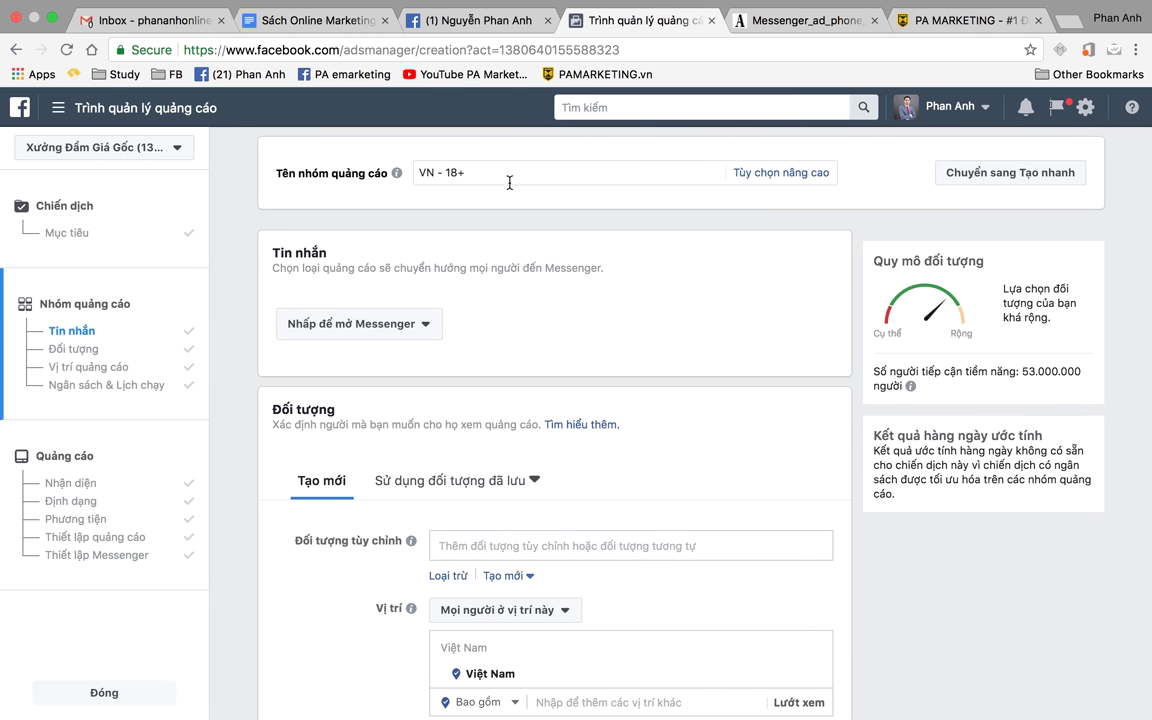
- Rename the ad set as "HN-25-40"
left_click(362, 176)
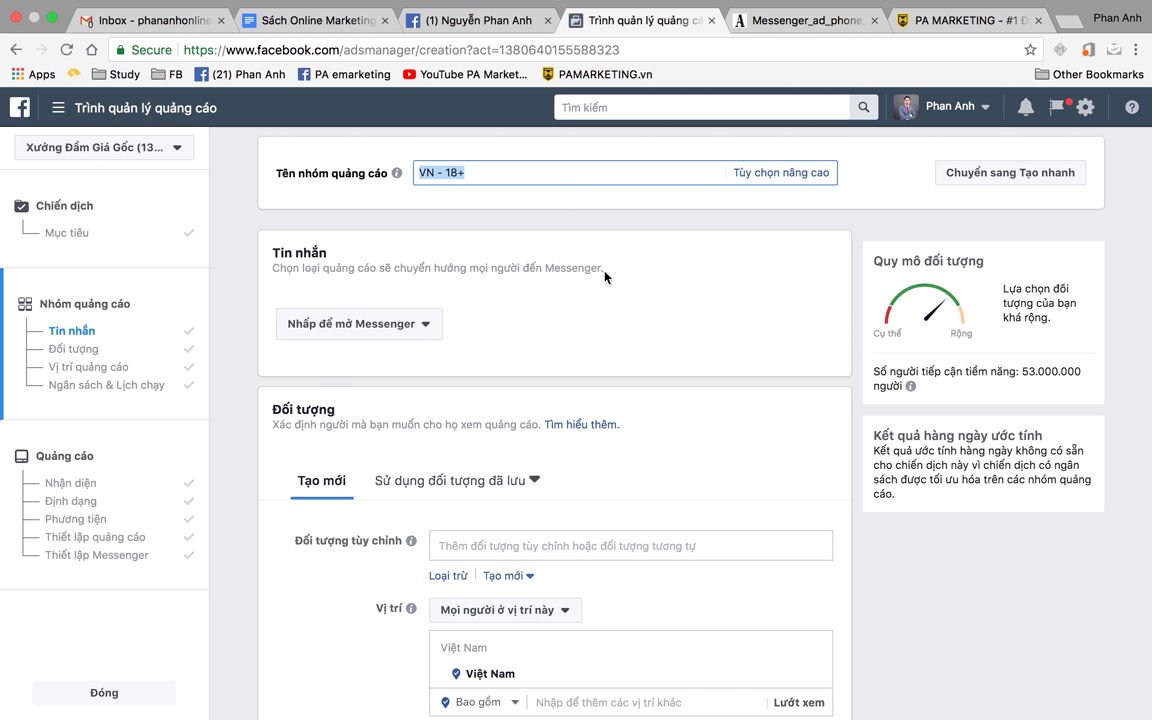
type("HN-25-40")
scroll(643, 381, "down", 1)
scroll(643, 381, "up", 1)
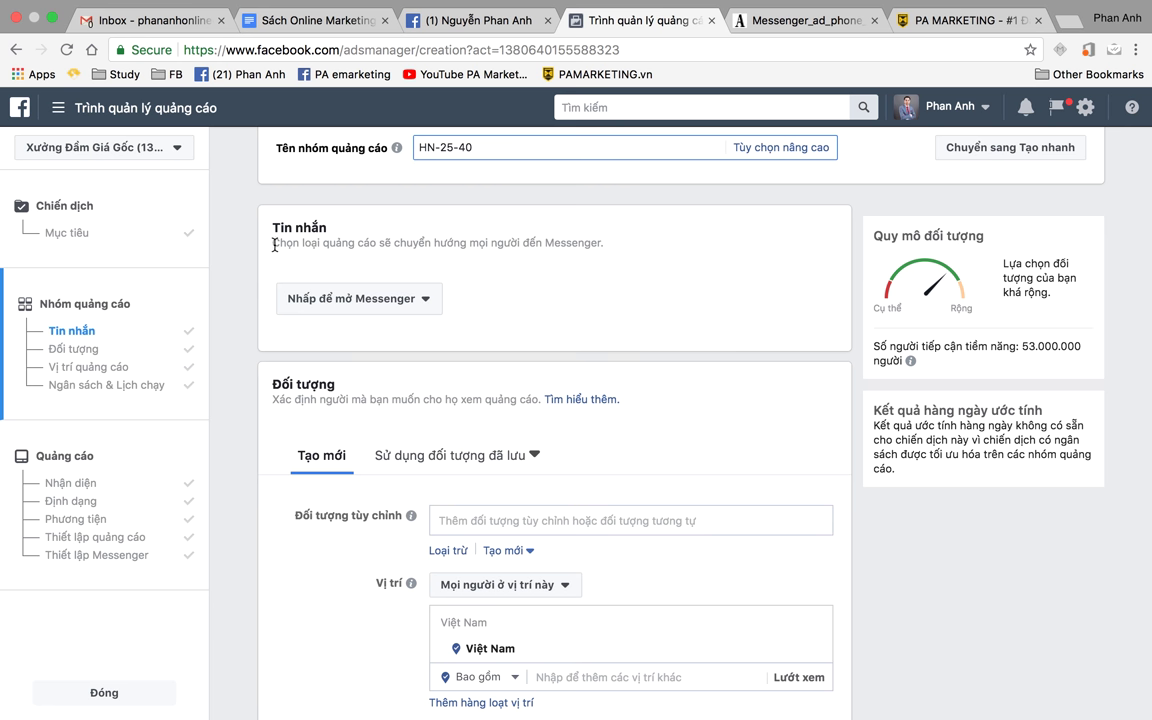
- Examine the ad type options in the ad set's Tin nhắn section for directing people to Messenger
left_click_drag(273, 243, 613, 251)
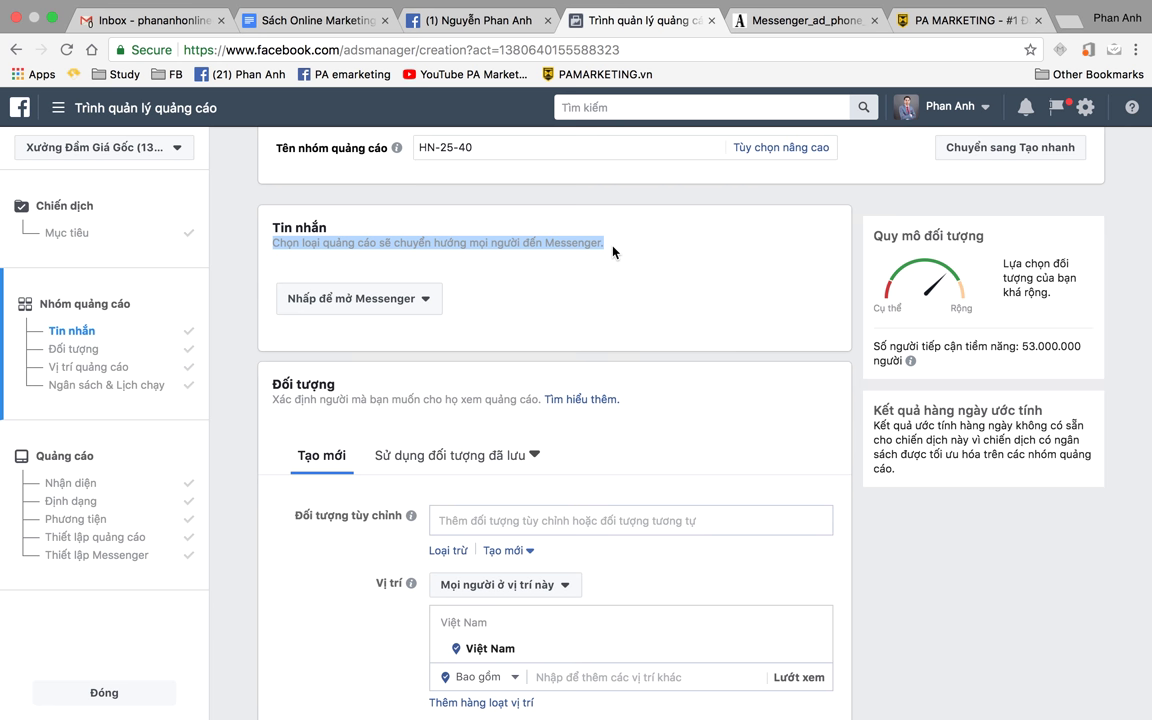
left_click(417, 300)
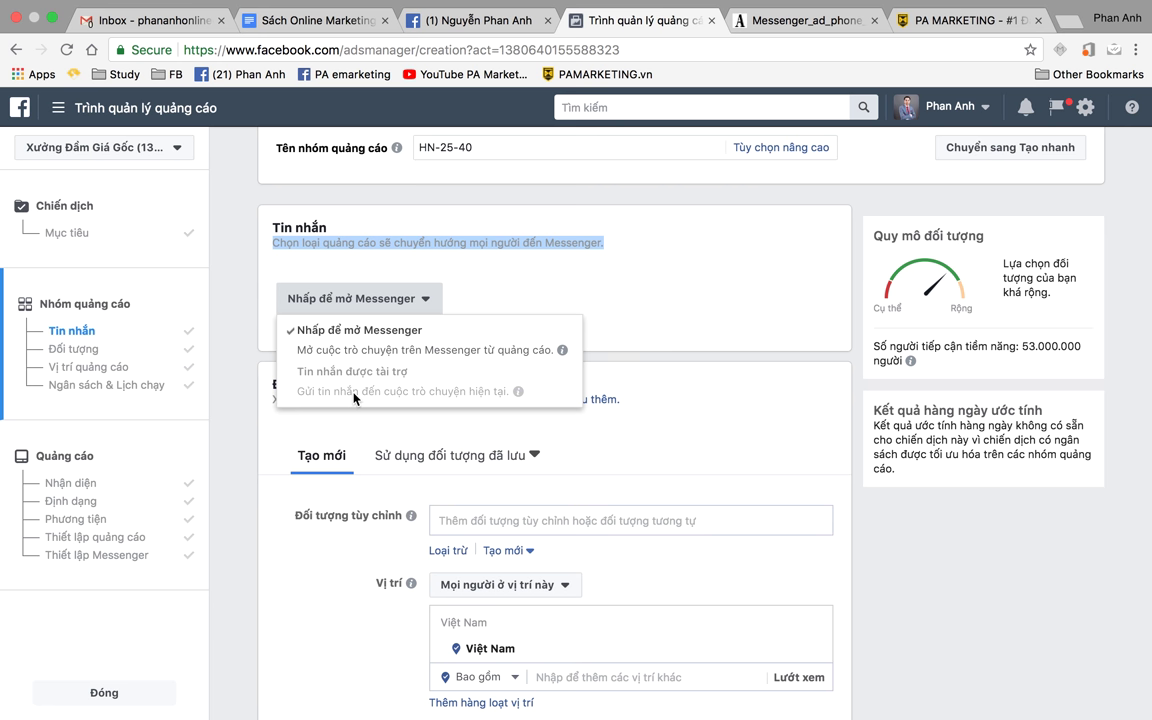
left_click(725, 291)
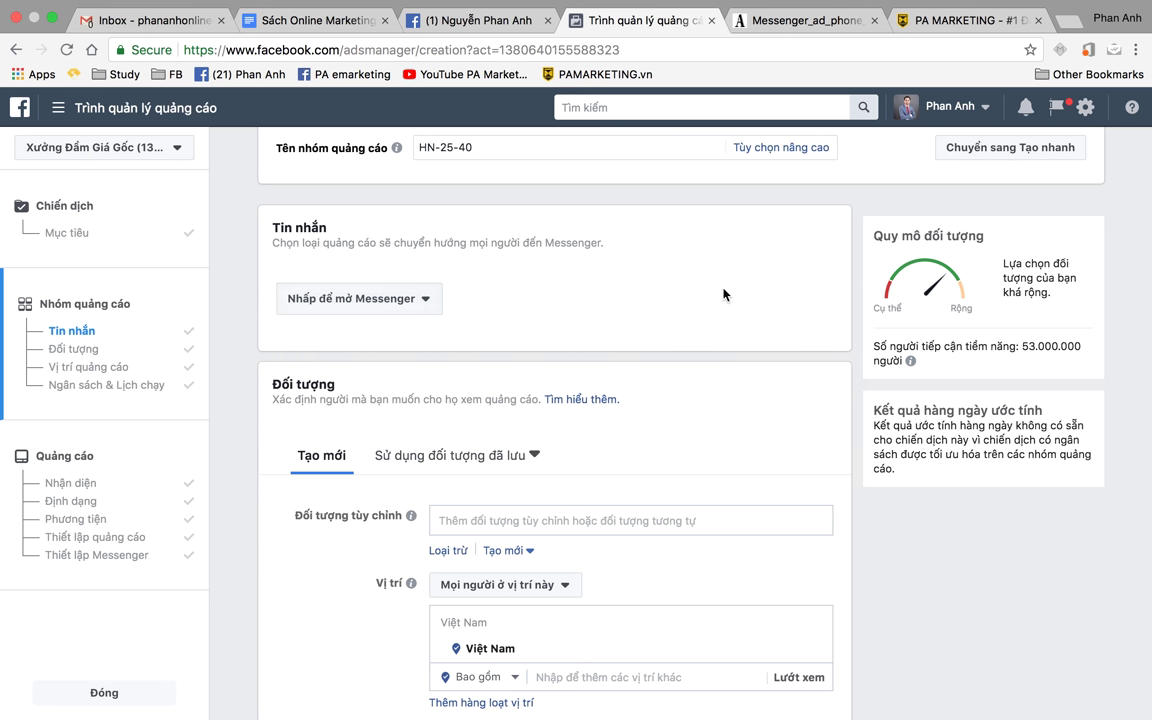
- Look through the saved audiences available for the ad set and return to creating a new audience
scroll(724, 294, "down", 2)
scroll(724, 294, "down", 2)
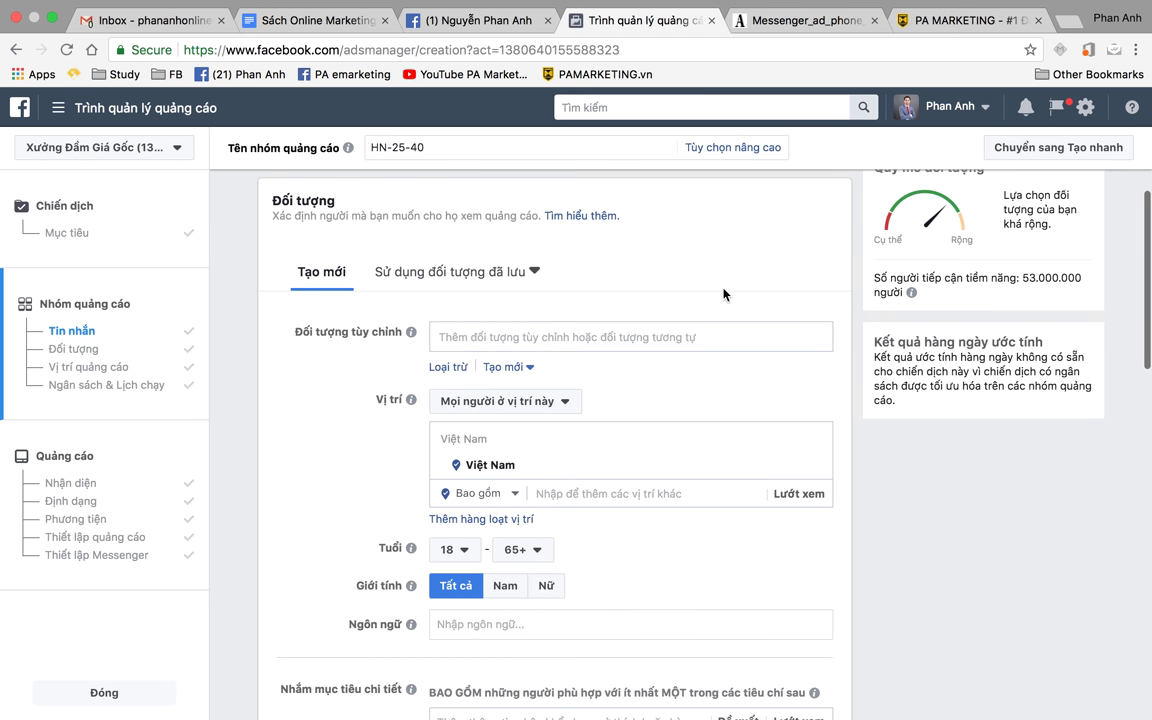
scroll(724, 294, "down", 1)
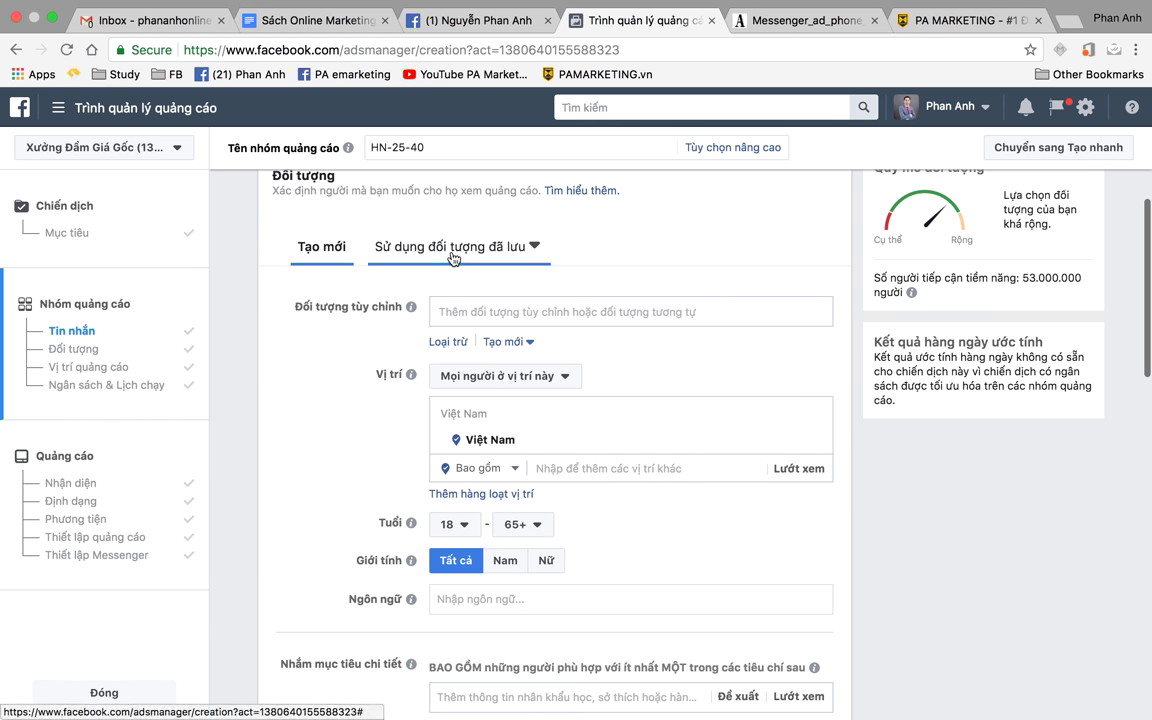
left_click(536, 246)
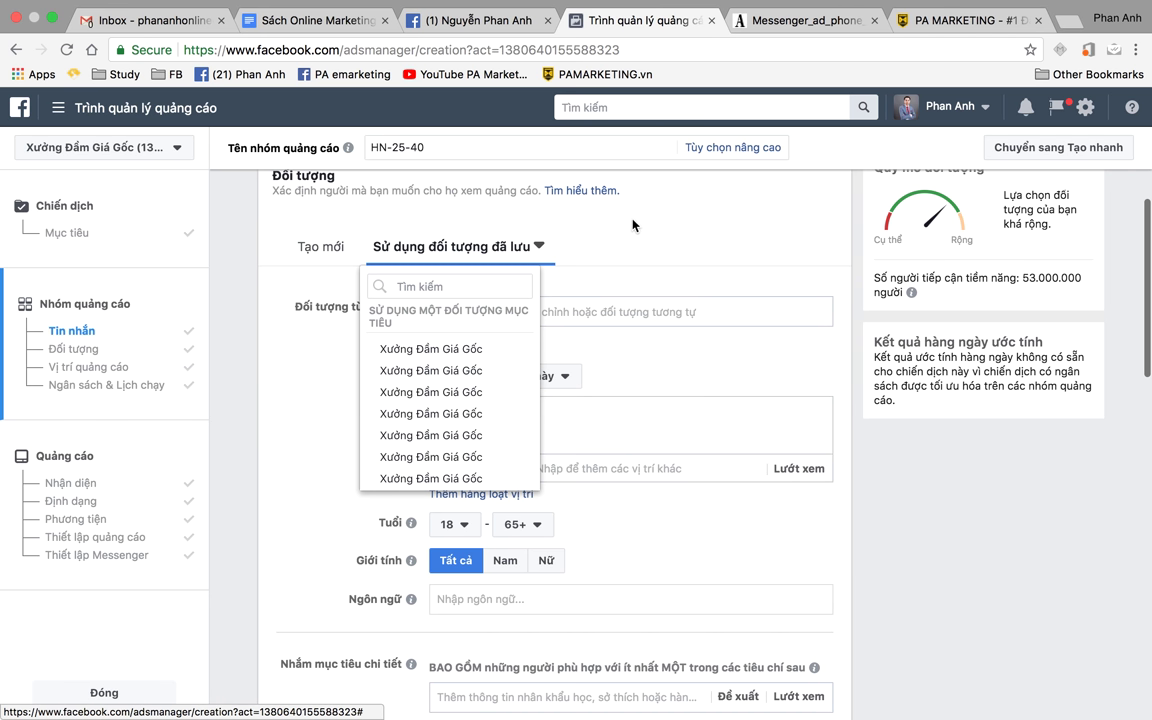
scroll(452, 366, "down", 4)
scroll(452, 366, "down", 5)
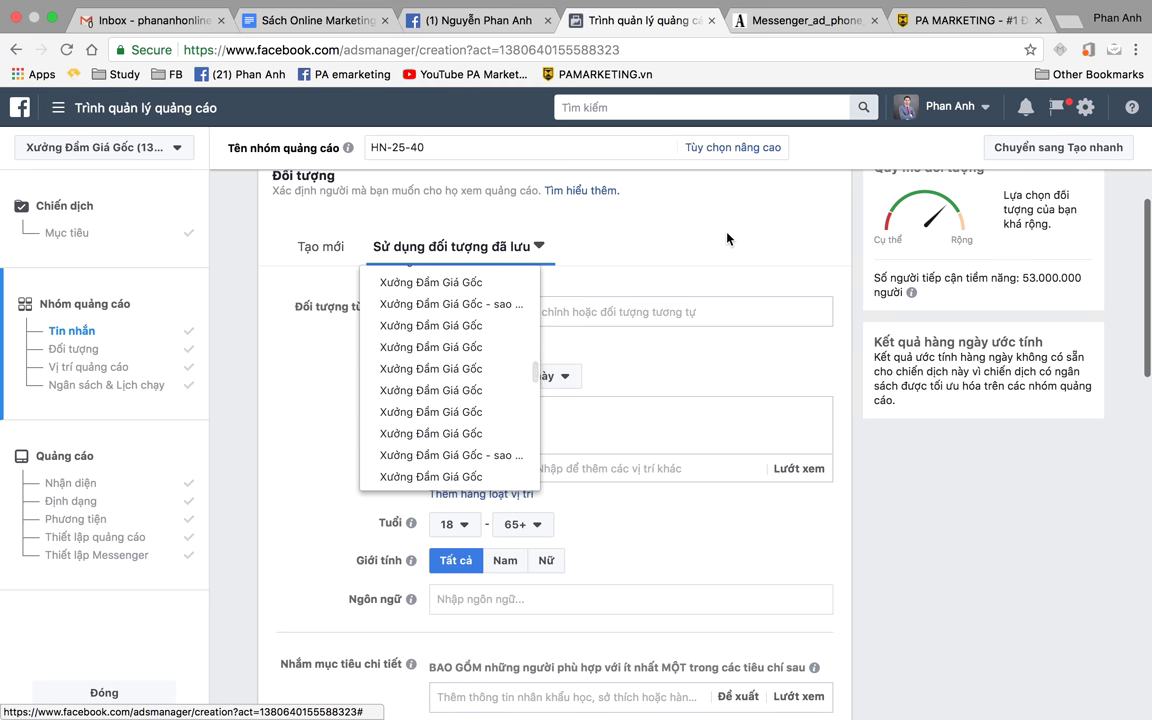
left_click(320, 247)
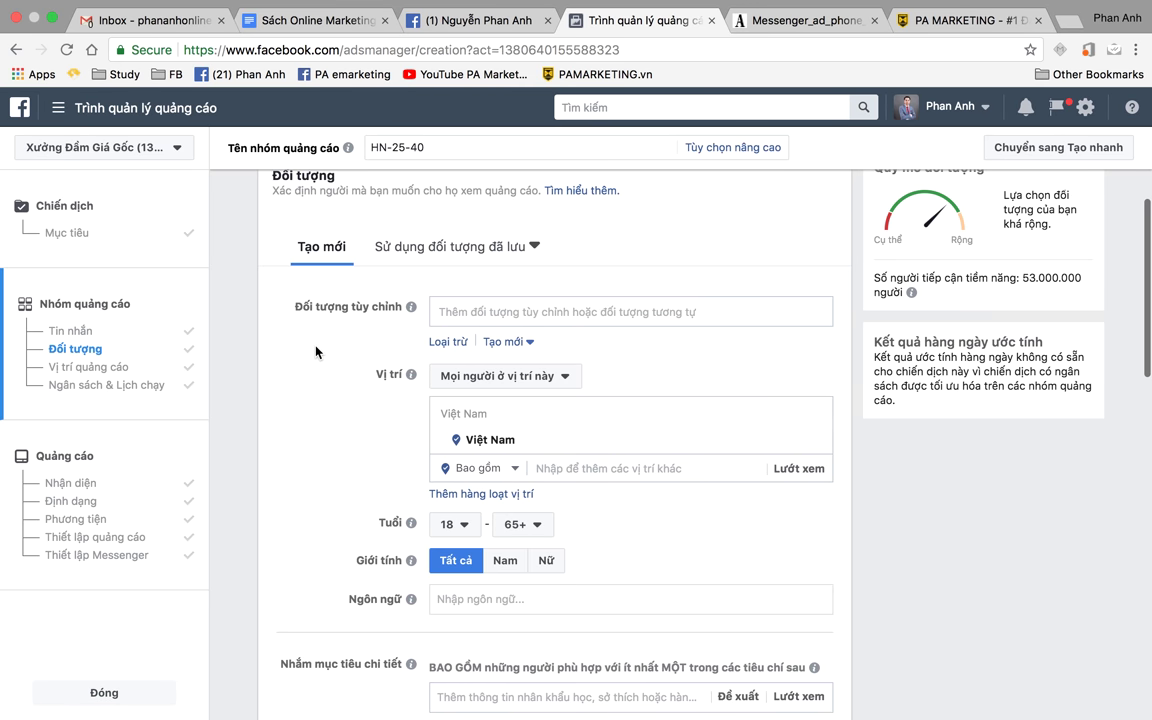
- Examine the custom and lookalike audiences that can be added to the new audience, without adding any
scroll(284, 310, "down", 2)
left_click(490, 283)
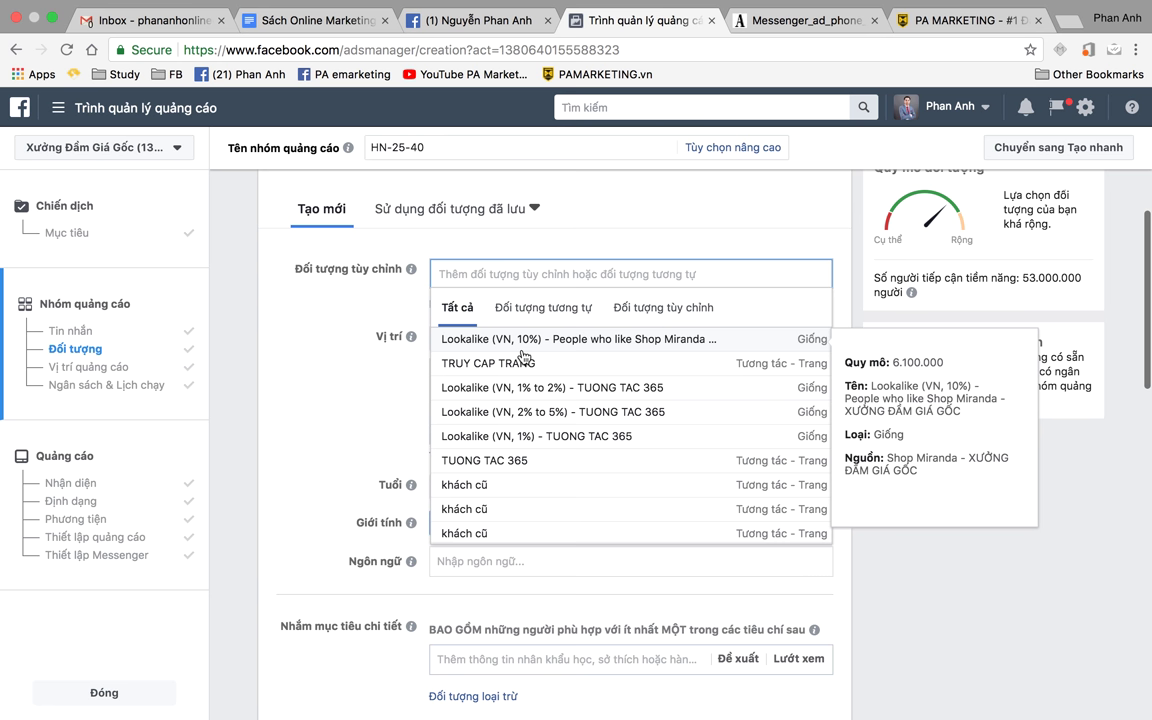
scroll(548, 468, "down", 1)
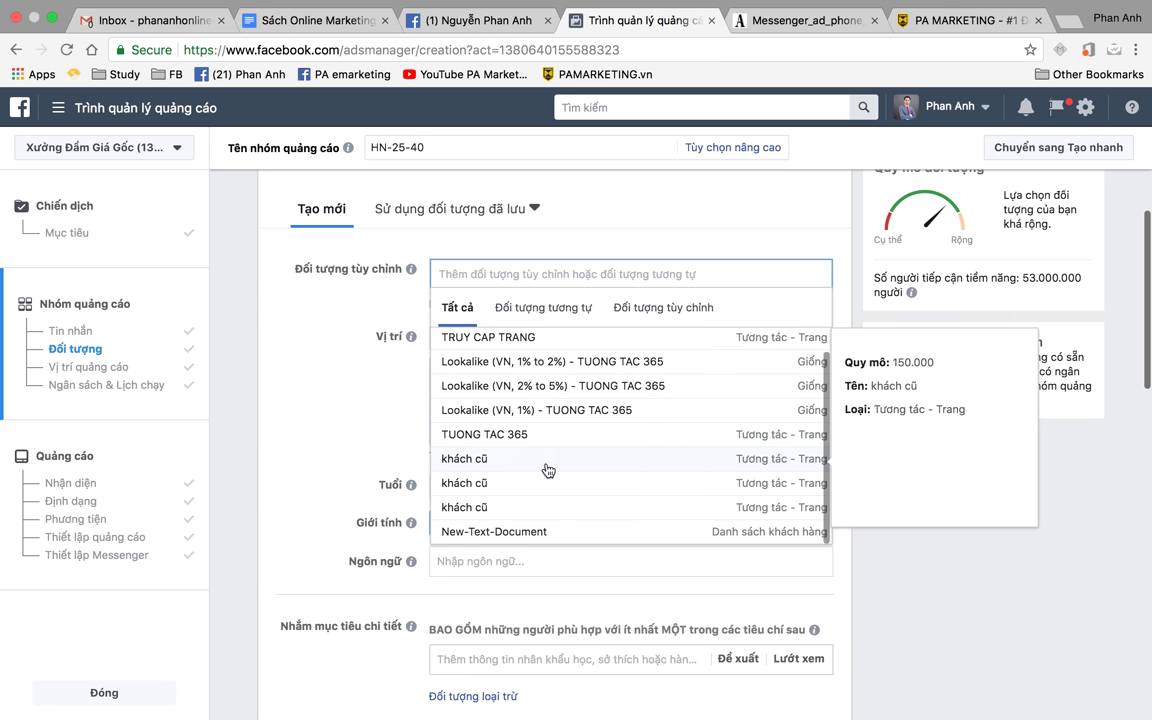
left_click(308, 317)
- Replace the audience's target location with Hà Nội
scroll(385, 361, "down", 1)
scroll(341, 396, "down", 1)
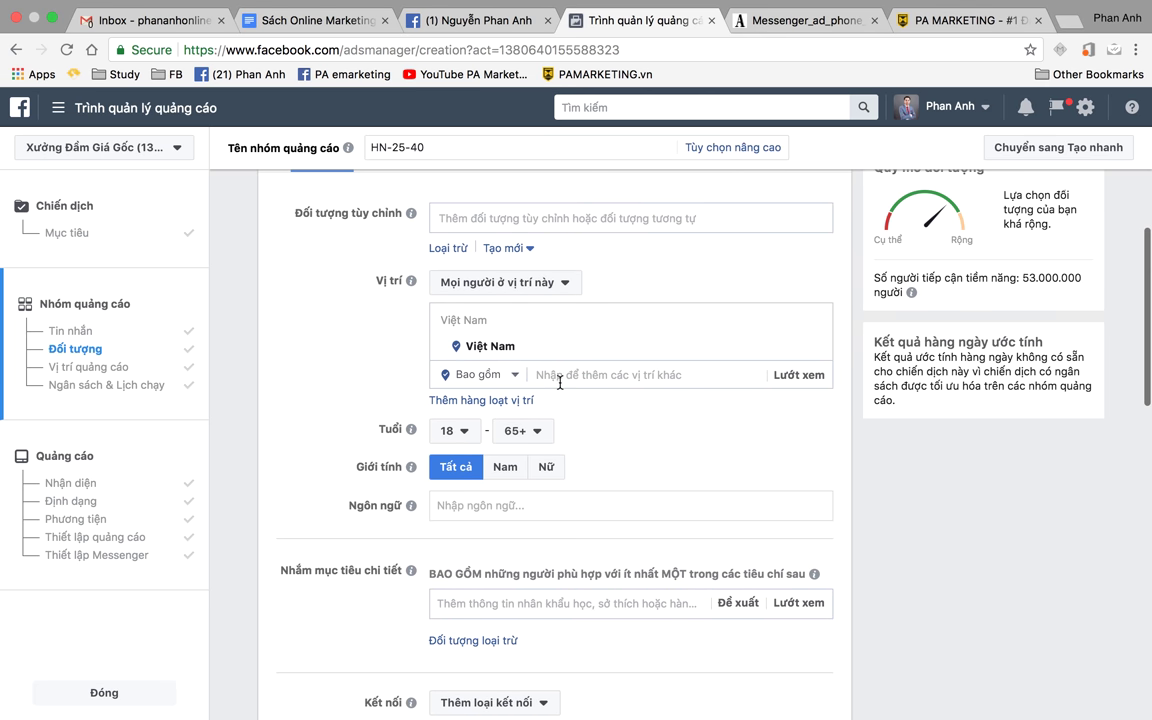
left_click(560, 374)
type("hà nội")
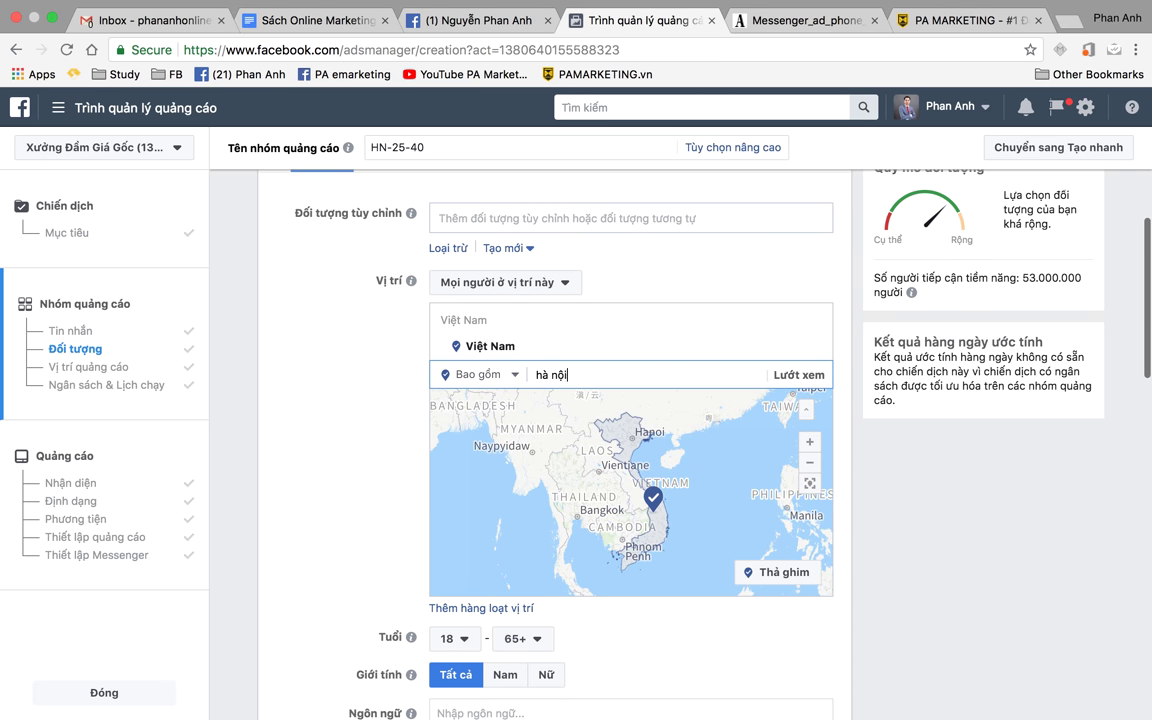
left_click(572, 401)
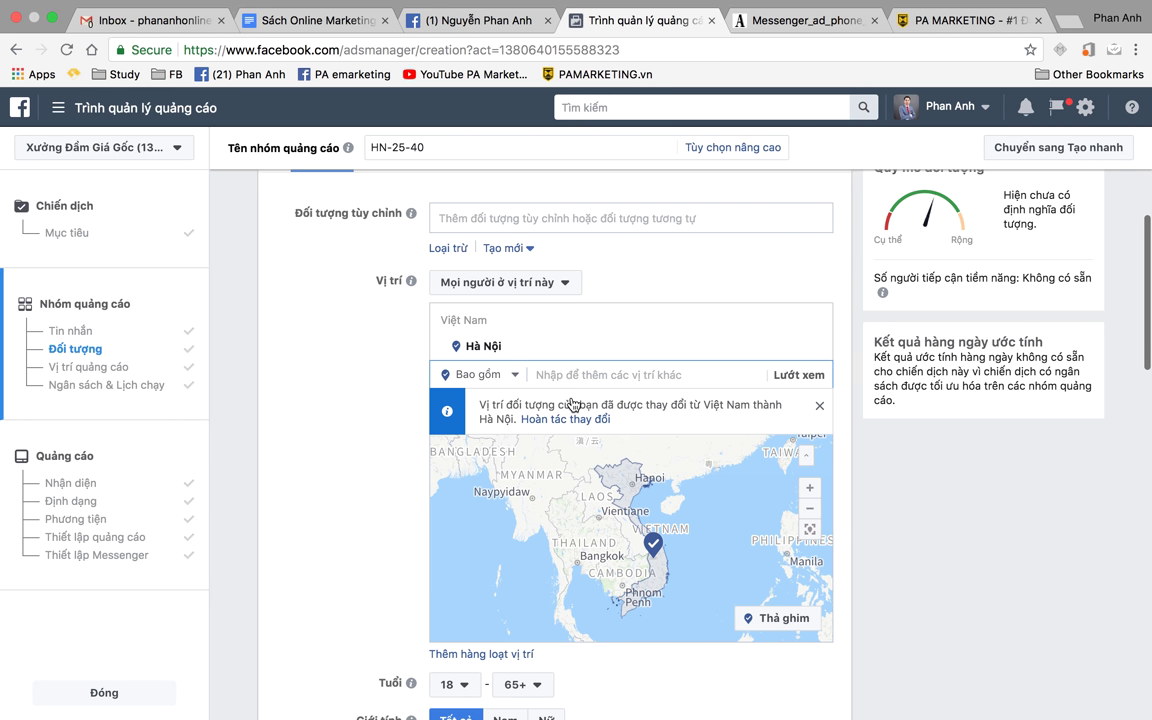
scroll(372, 360, "down", 1)
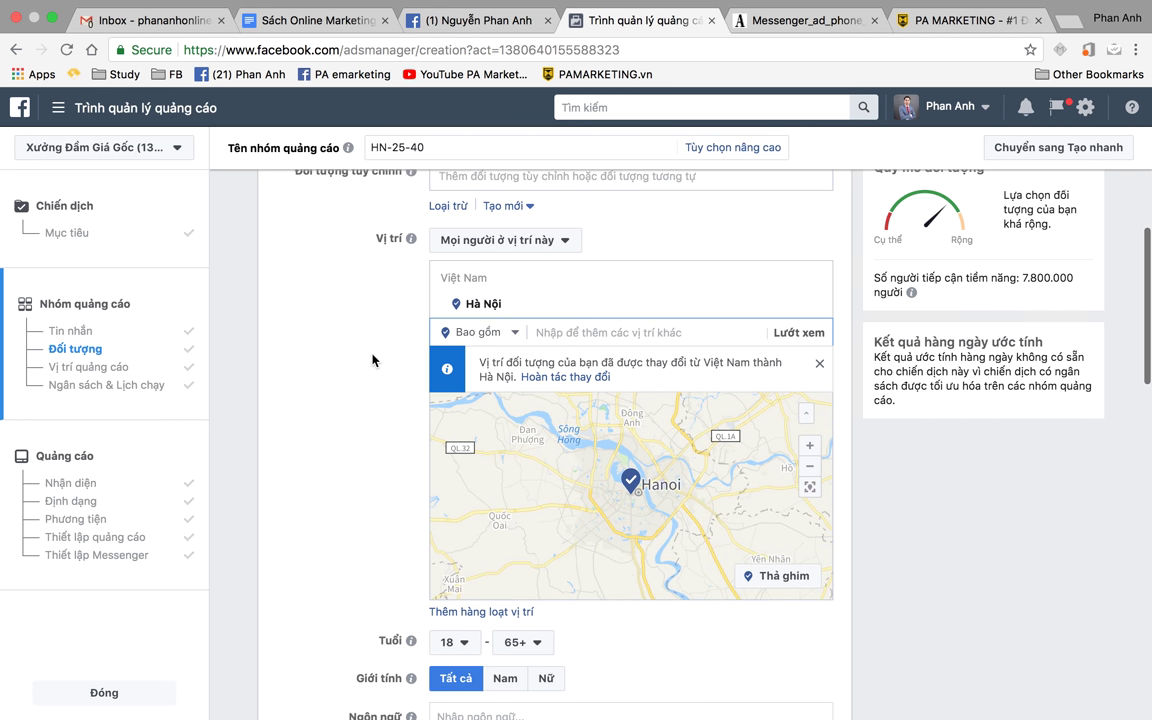
scroll(372, 360, "down", 1)
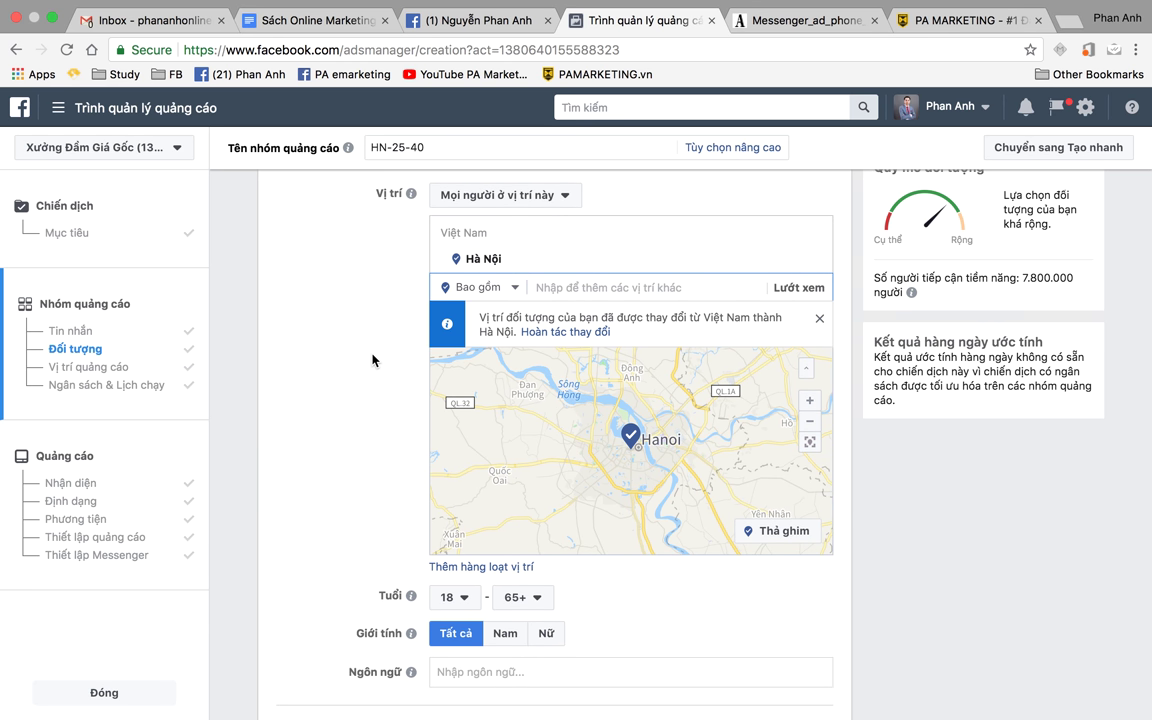
scroll(372, 360, "down", 4)
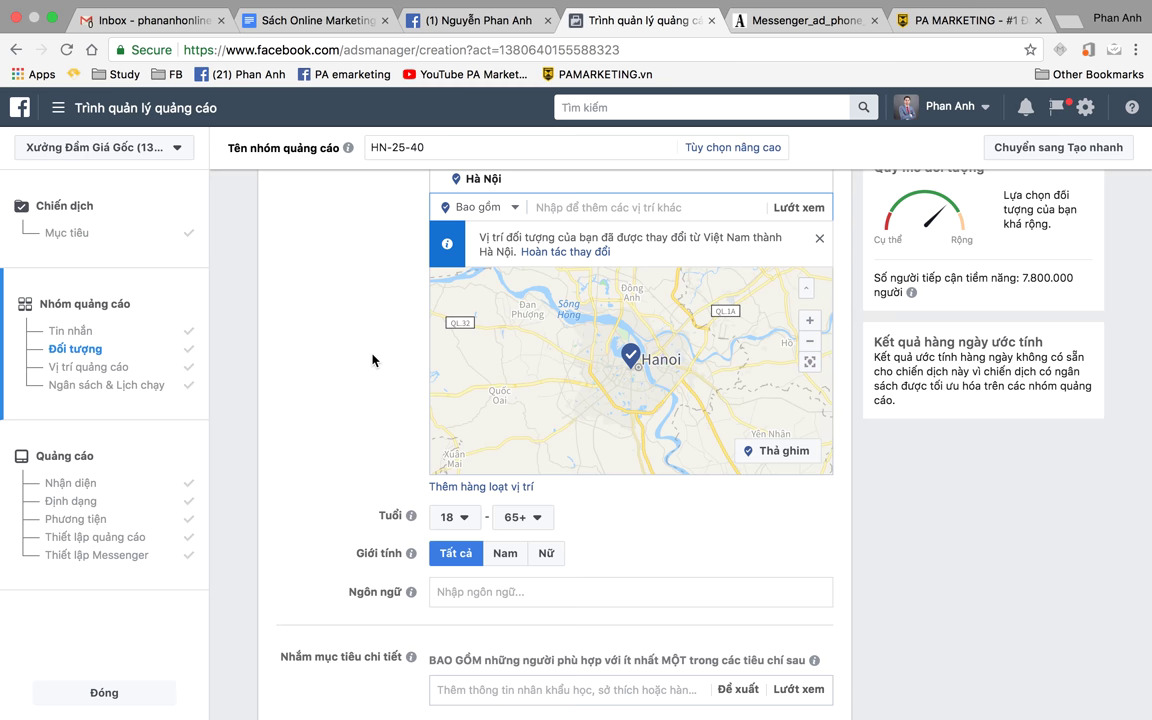
scroll(372, 360, "down", 3)
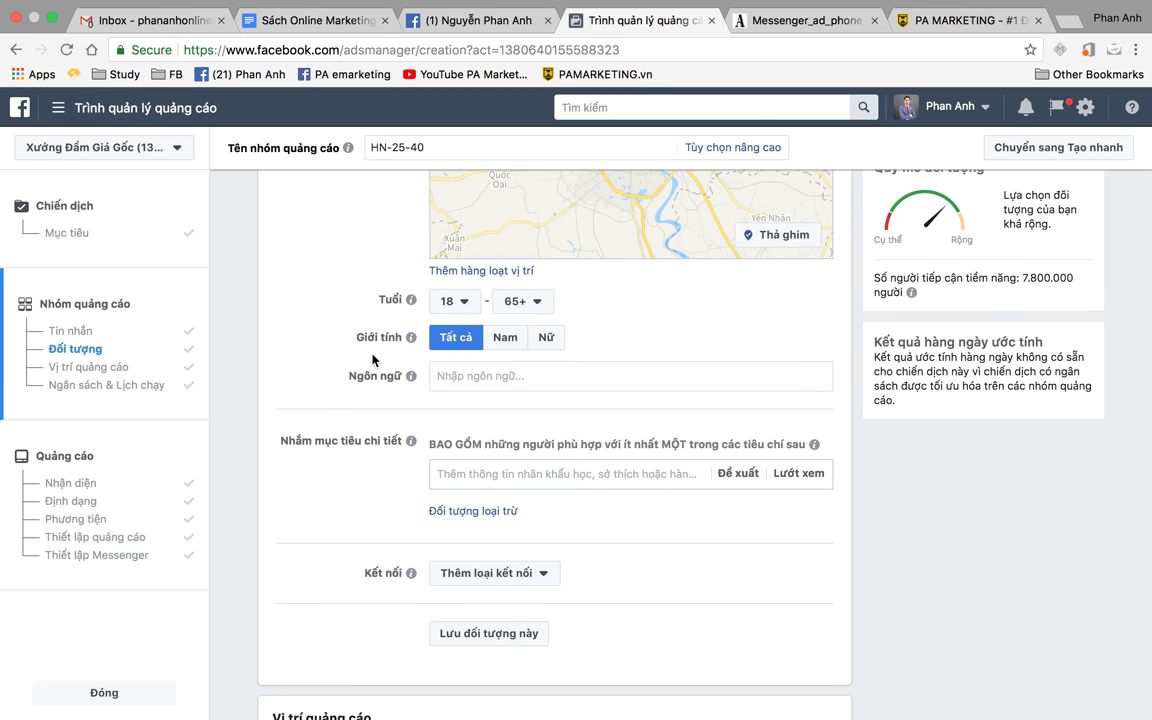
- Show the audience's exclusion criteria, then browse detailed targeting and examine the Học vấn and Sự kiện trong đời options under Nhân khẩu học
left_click(500, 511)
left_click(817, 478)
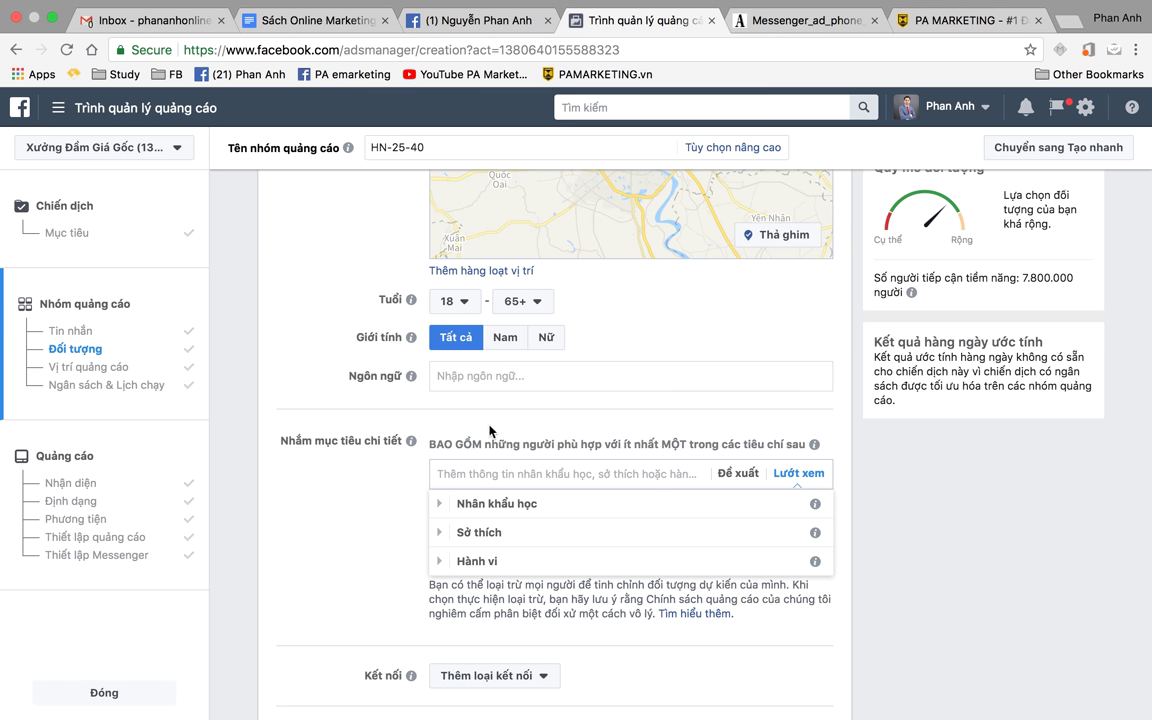
scroll(407, 413, "down", 2)
left_click(438, 407)
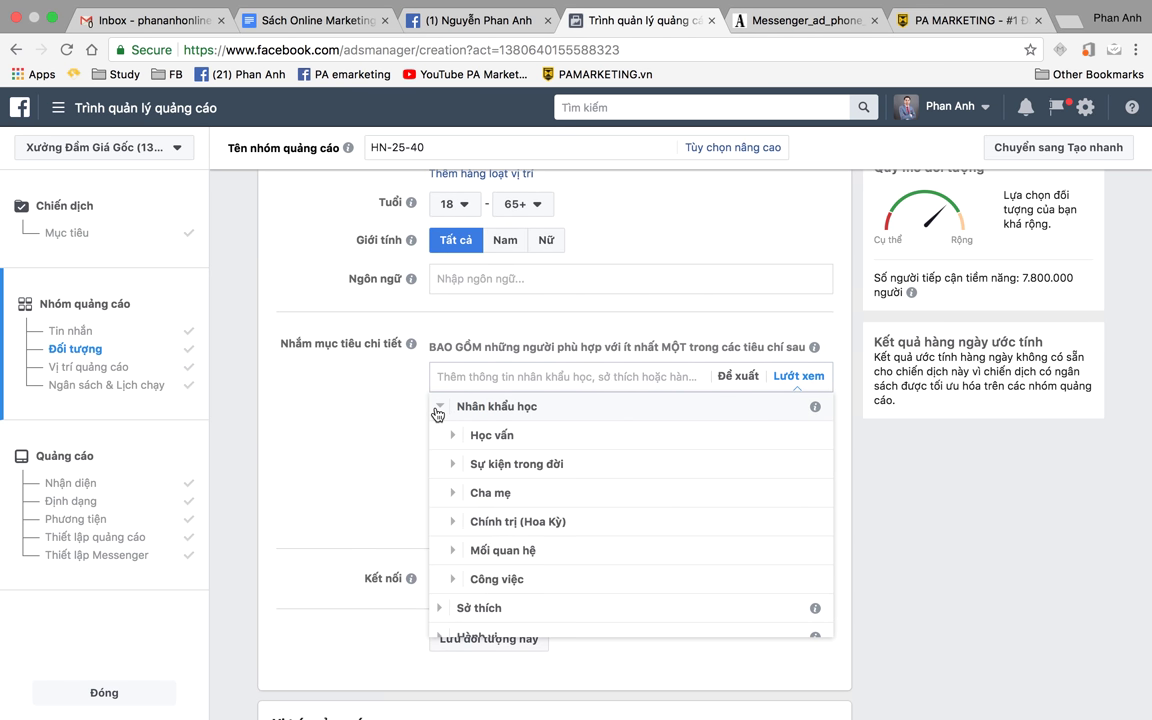
scroll(318, 443, "down", 1)
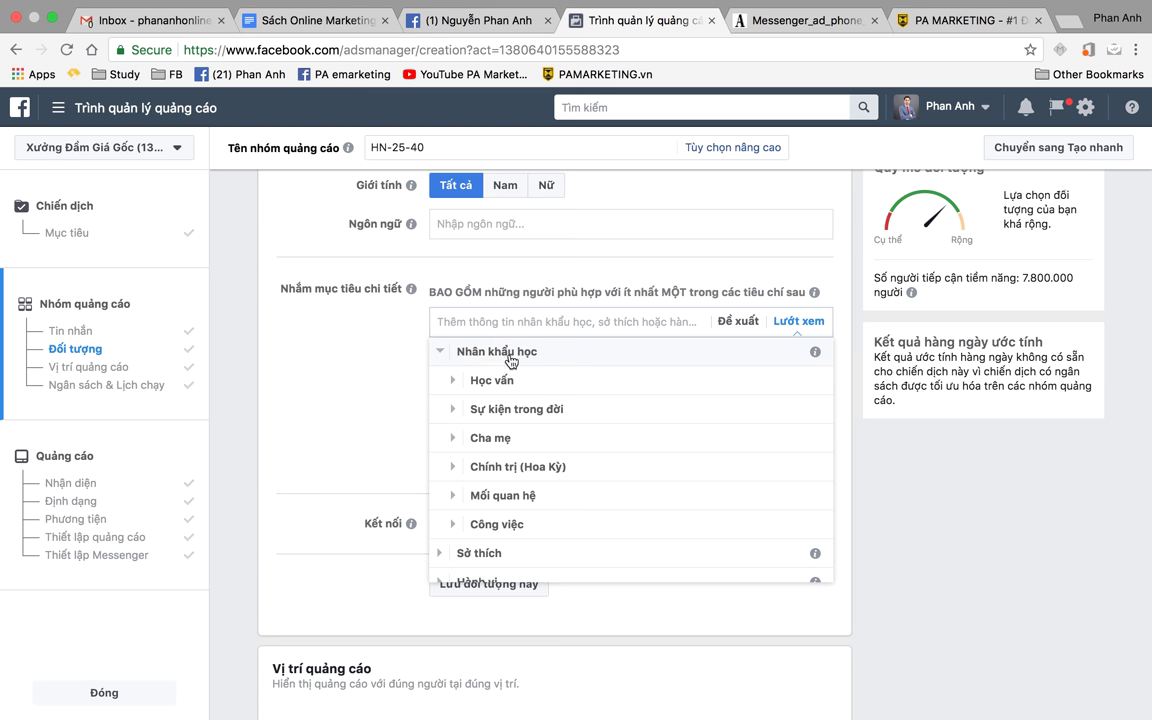
left_click(455, 390)
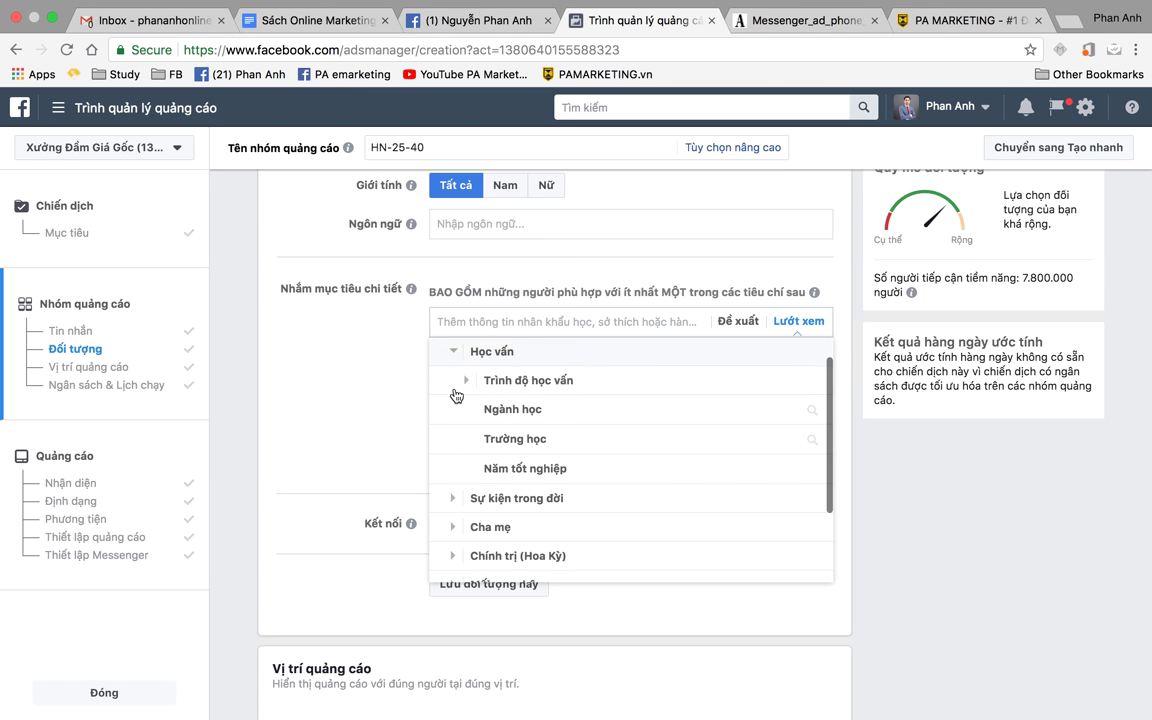
left_click(484, 389)
scroll(535, 440, "down", 5)
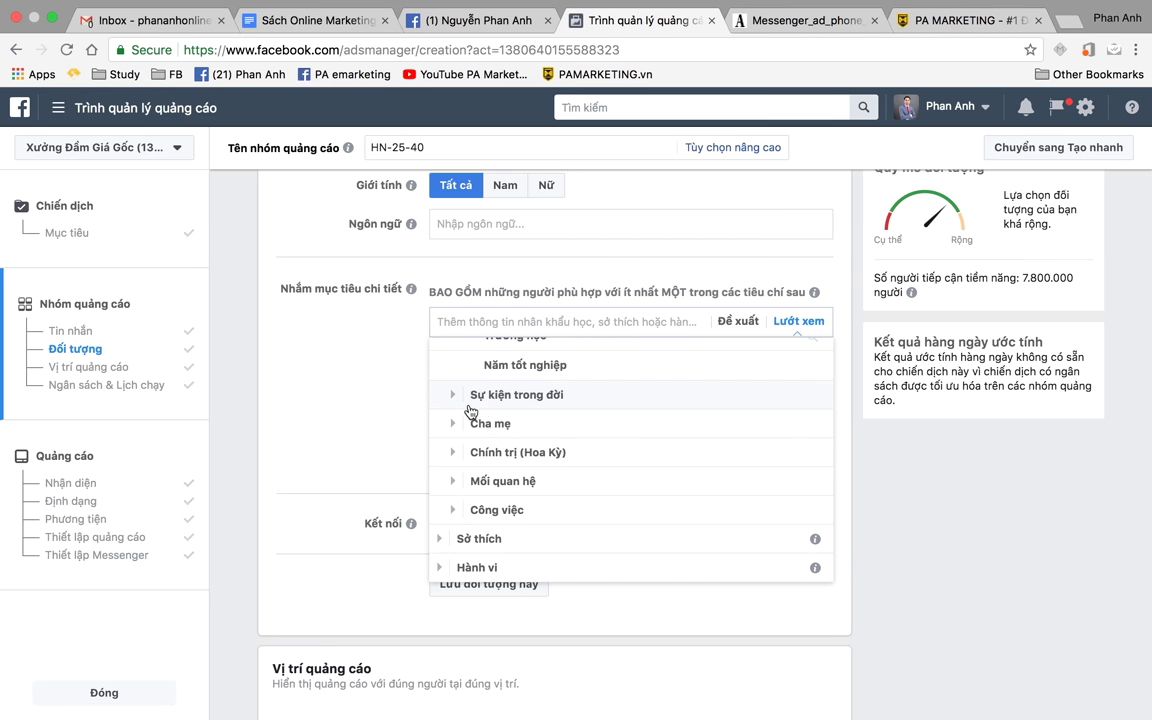
left_click(460, 402)
scroll(558, 445, "down", 3)
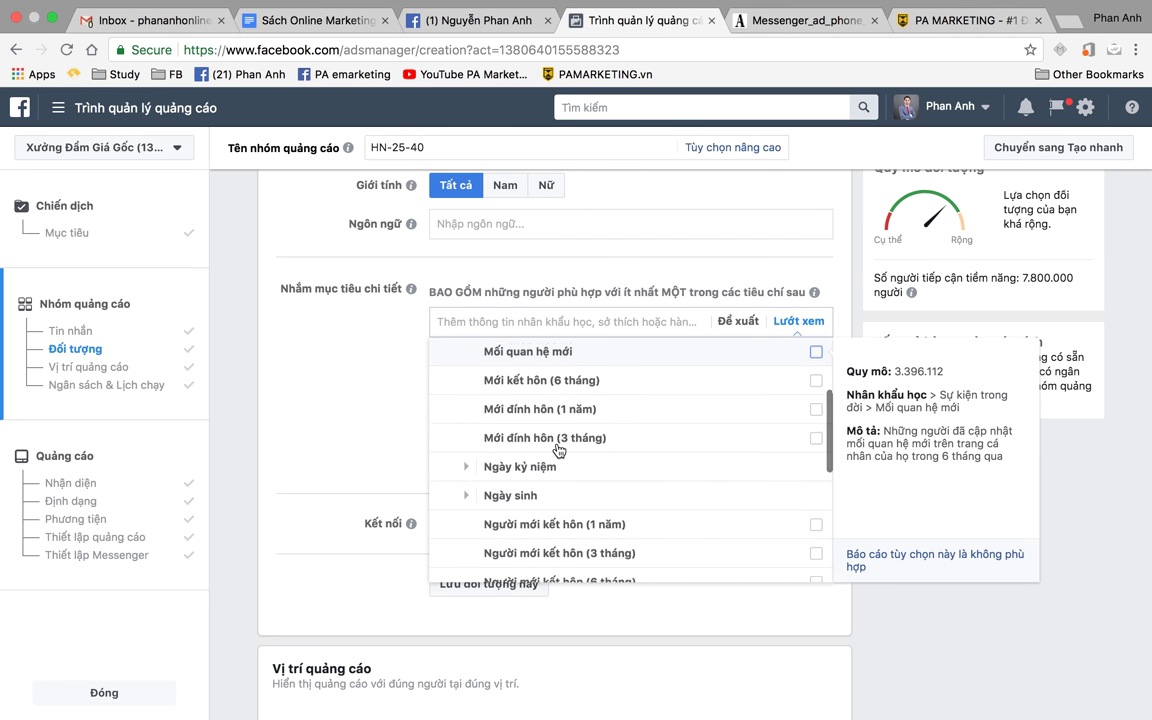
scroll(558, 450, "down", 5)
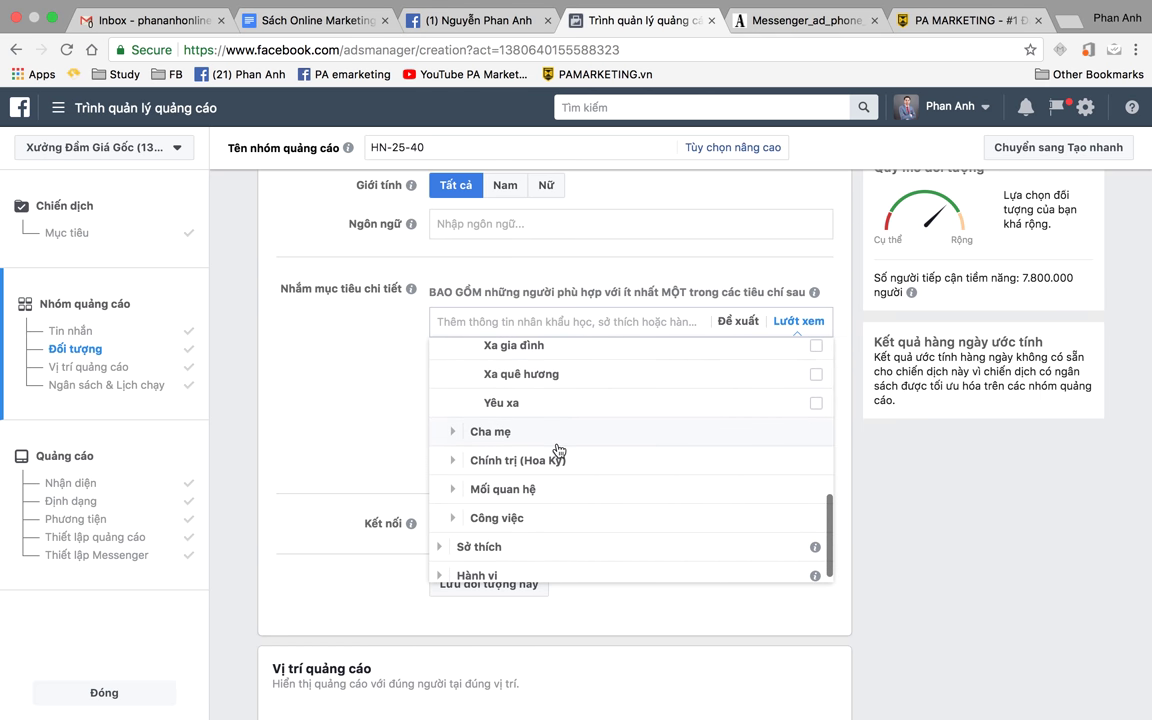
- Examine the Cha mẹ, Mối quan hệ and Công việc demographic options, including relationship statuses and job industries, without selecting any
left_click(552, 424)
scroll(576, 432, "up", 1)
scroll(514, 470, "down", 3)
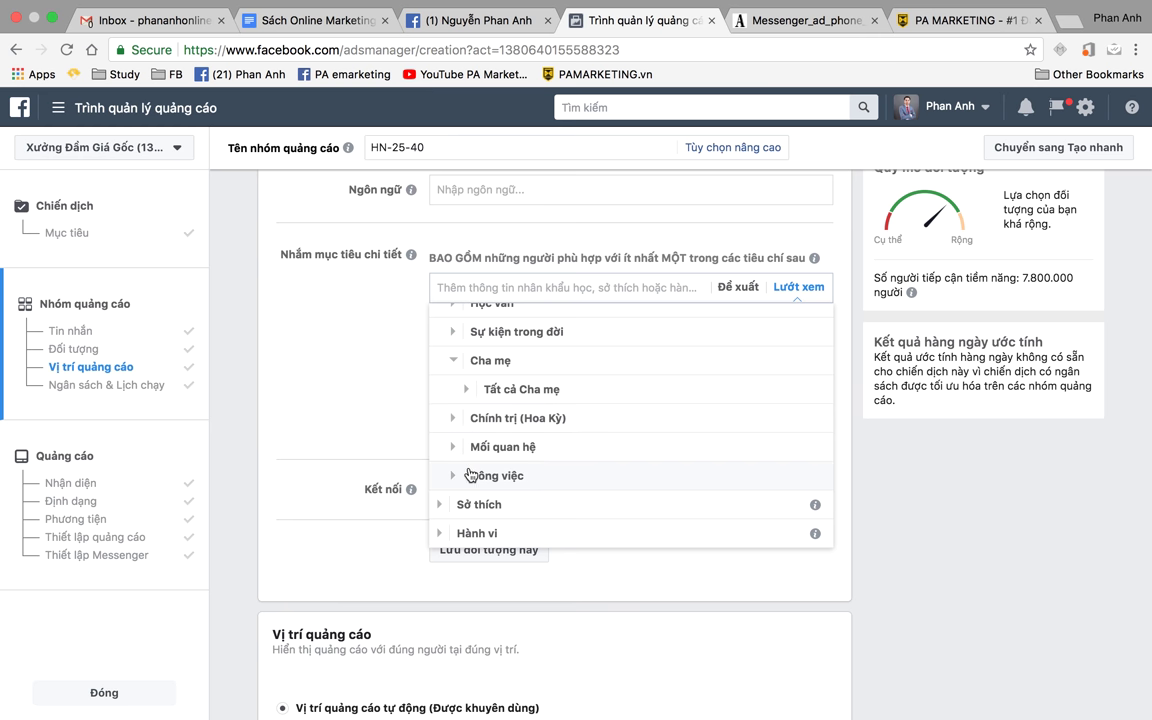
left_click(452, 450)
left_click(472, 458)
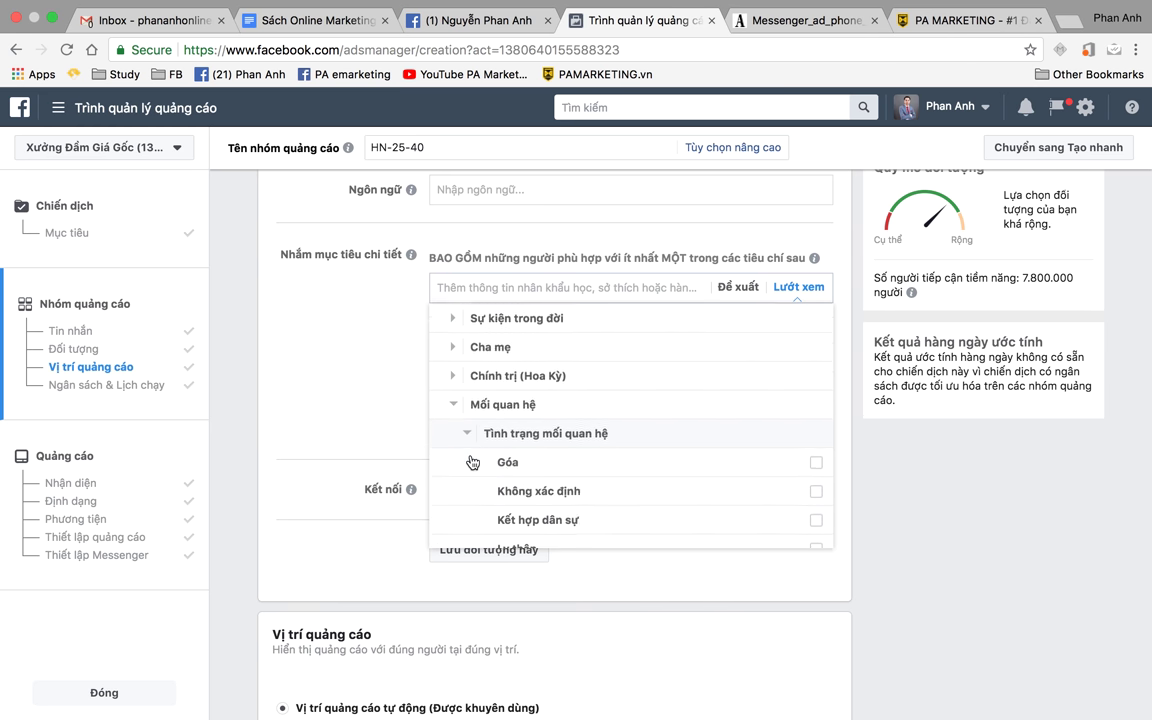
scroll(658, 393, "down", 5)
scroll(660, 393, "down", 3)
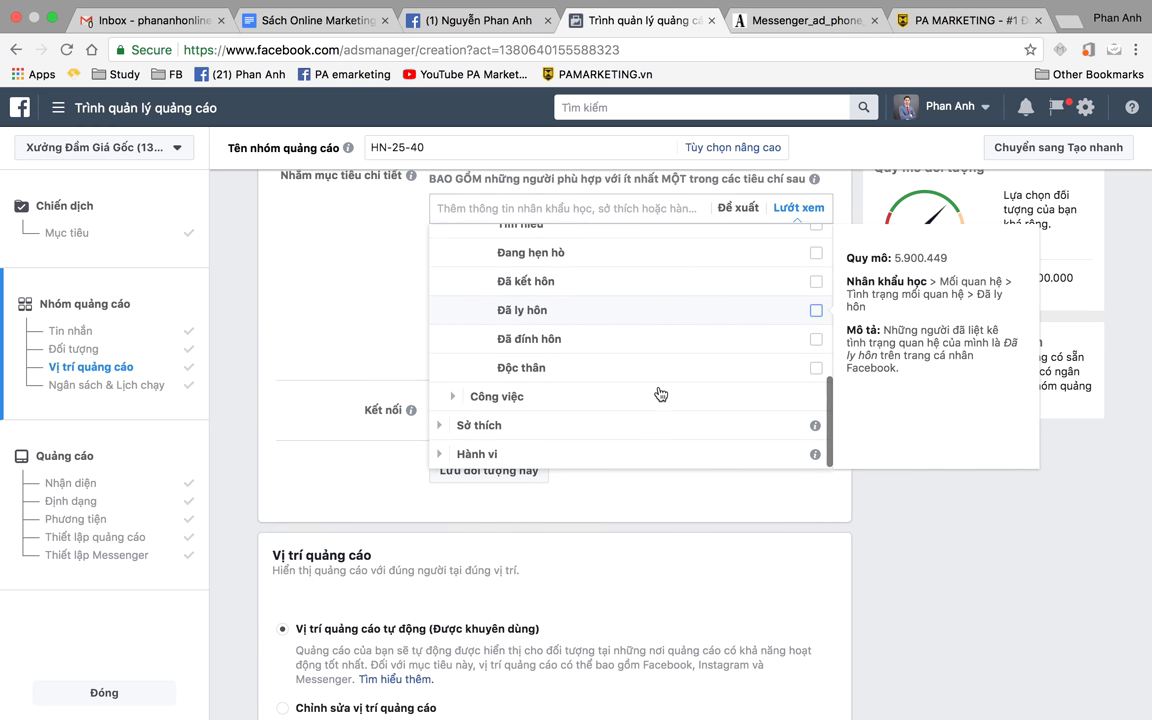
left_click(443, 380)
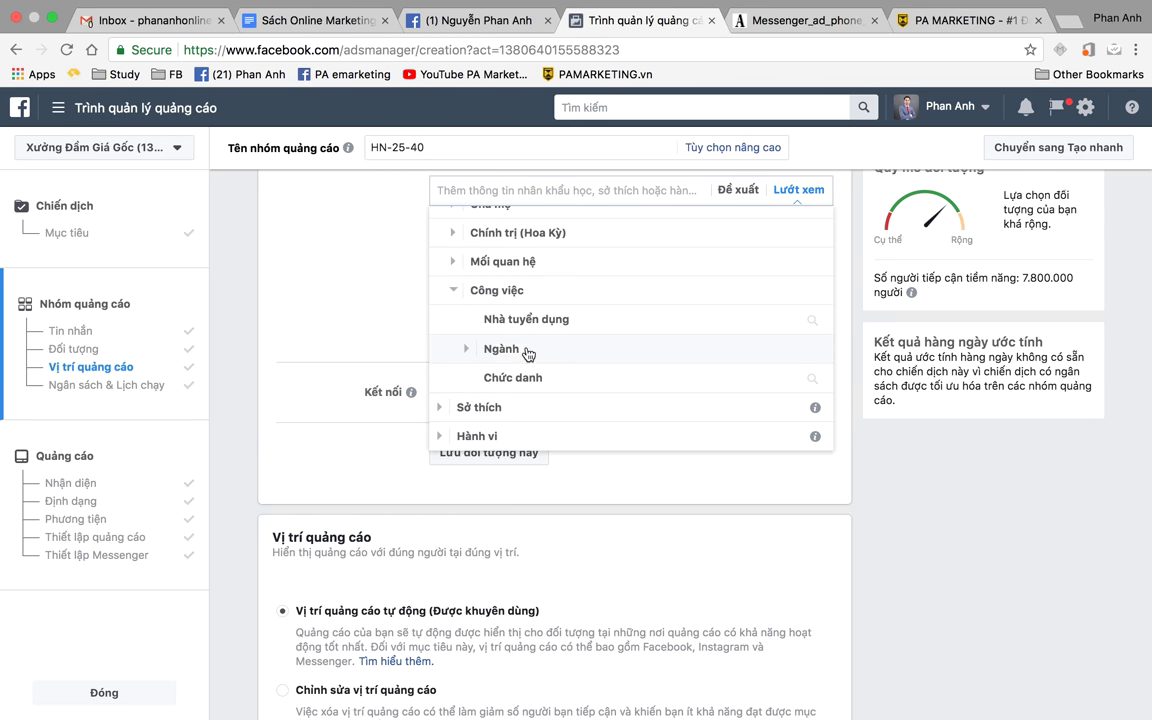
left_click(466, 350)
scroll(624, 408, "down", 10)
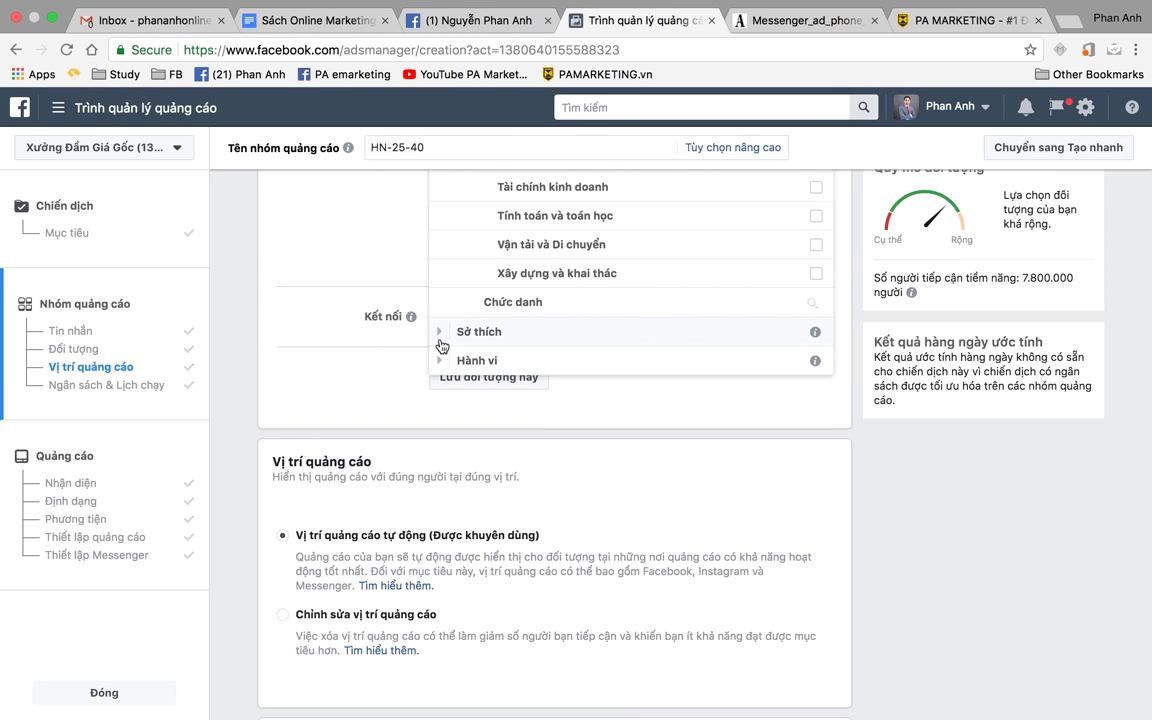
- Look through the Sở thích categories and the Mobile Device User and Du Lịch options under Hành vi
left_click(441, 335)
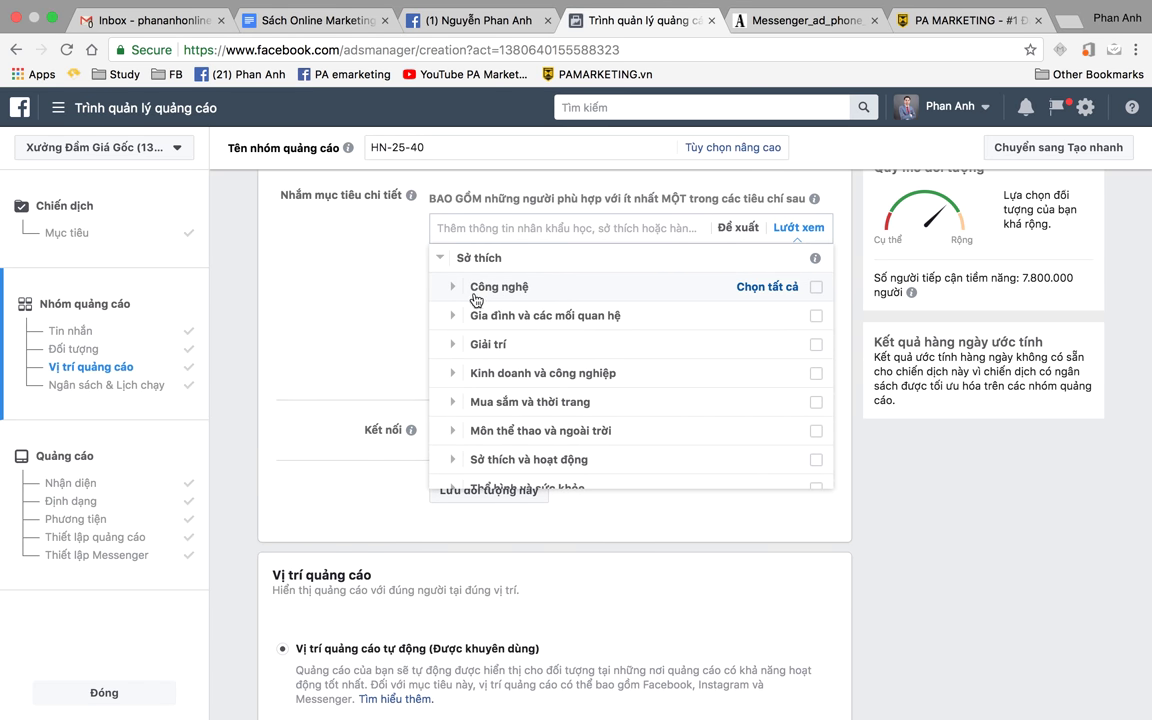
scroll(466, 440, "down", 5)
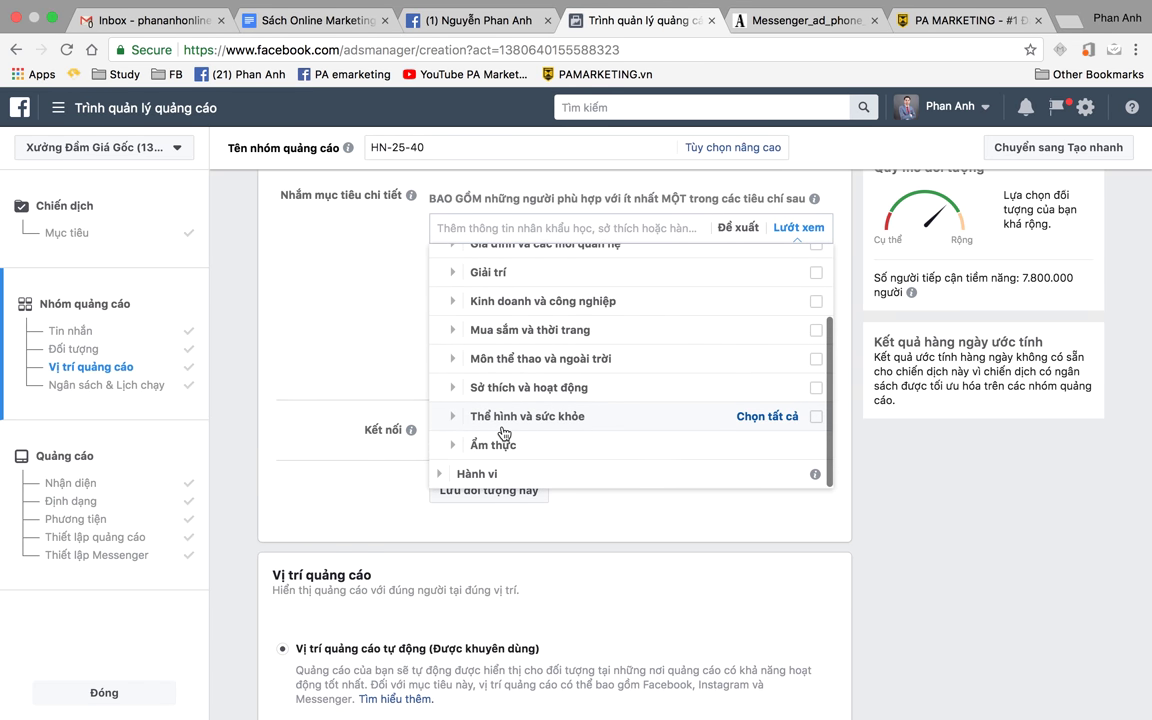
left_click(438, 428)
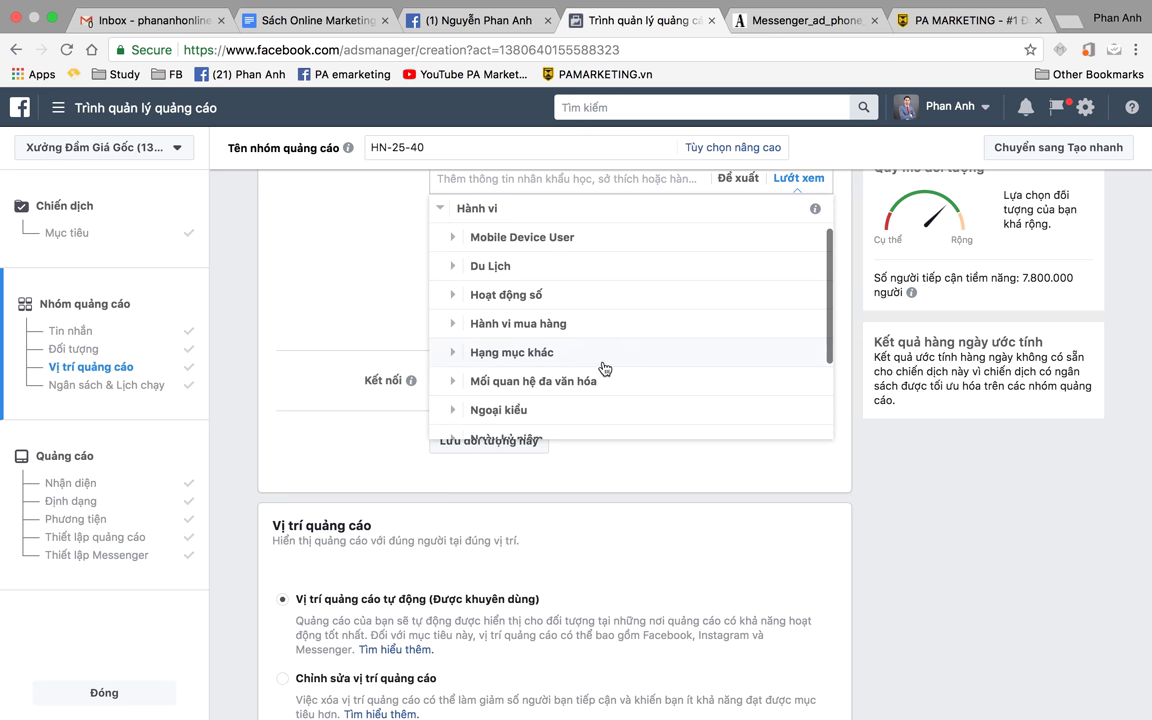
scroll(365, 330, "up", 2)
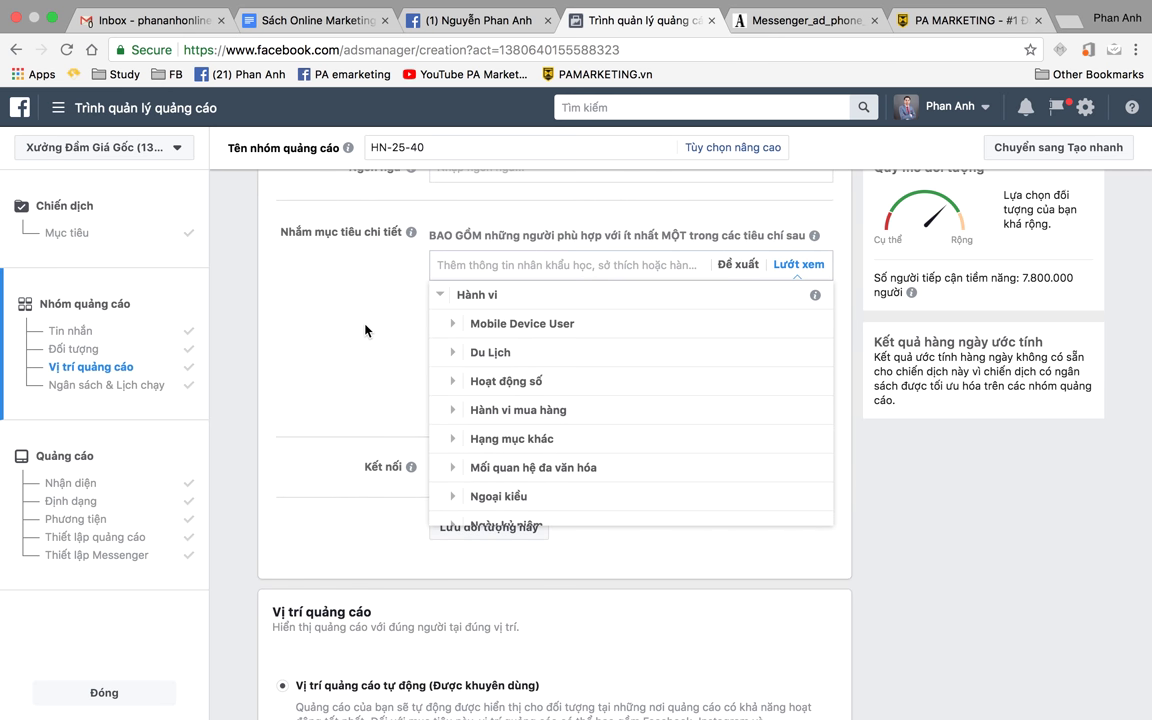
left_click(459, 324)
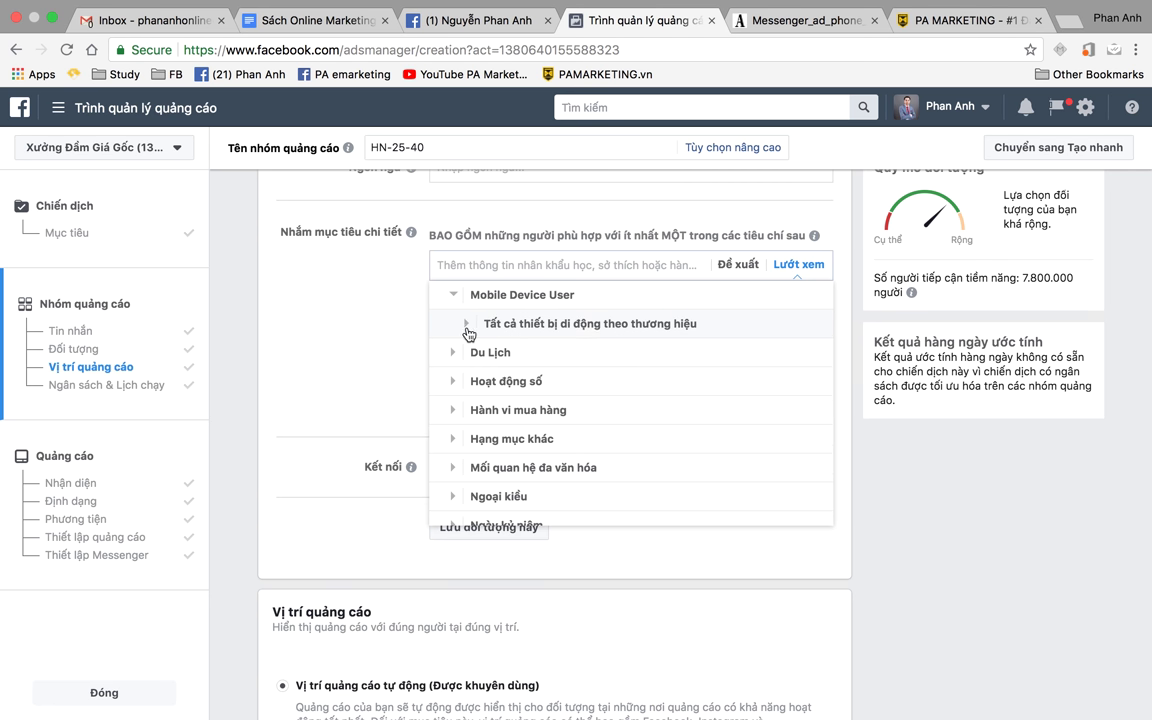
left_click(468, 324)
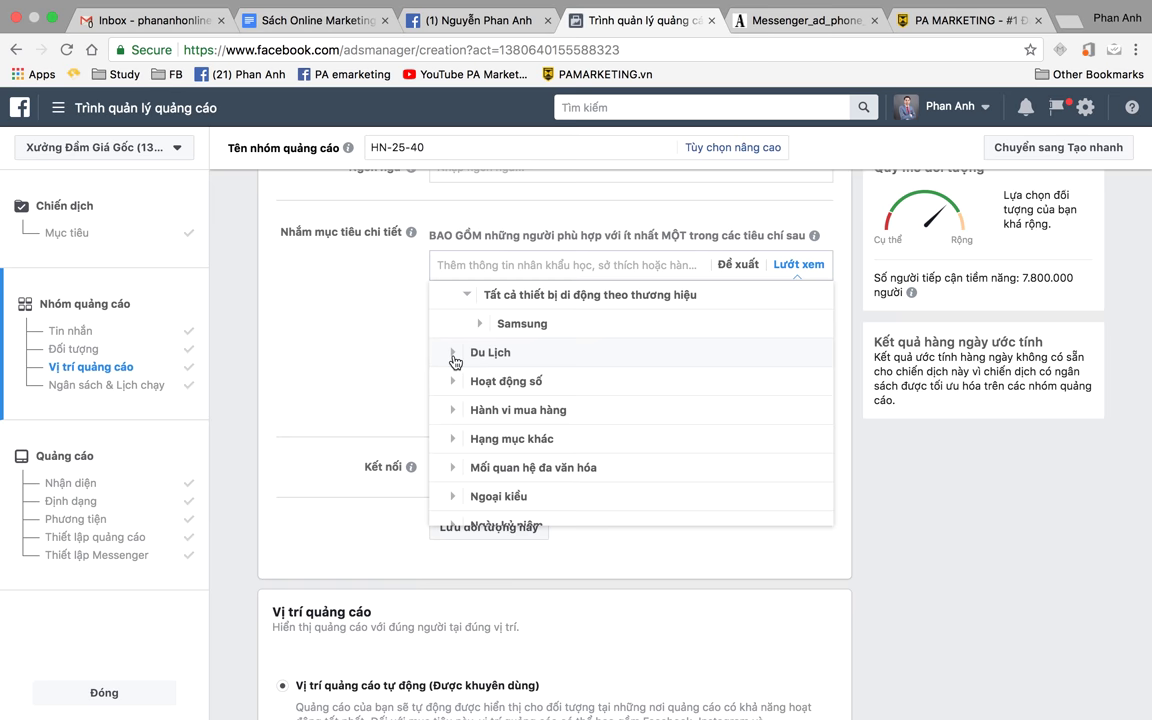
left_click(455, 350)
scroll(617, 453, "down", 2)
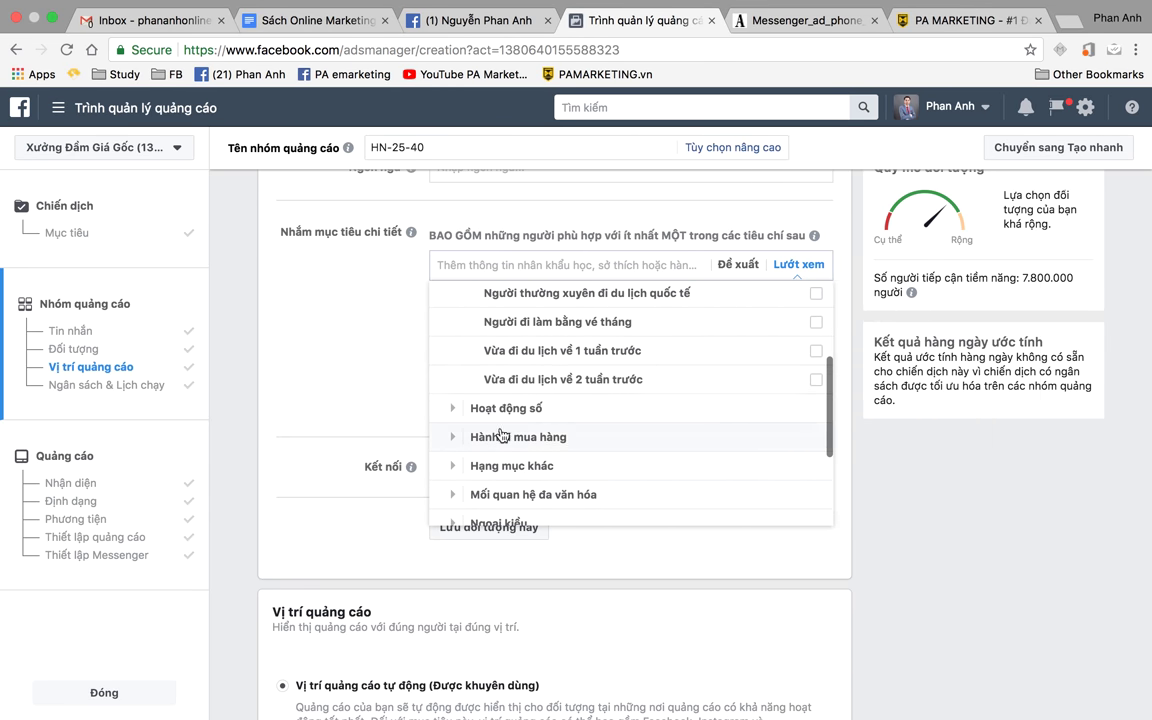
- Examine the Hoạt động số behaviors, in particular the page admin types listed under Facebook page admins
left_click(454, 410)
scroll(627, 374, "down", 2)
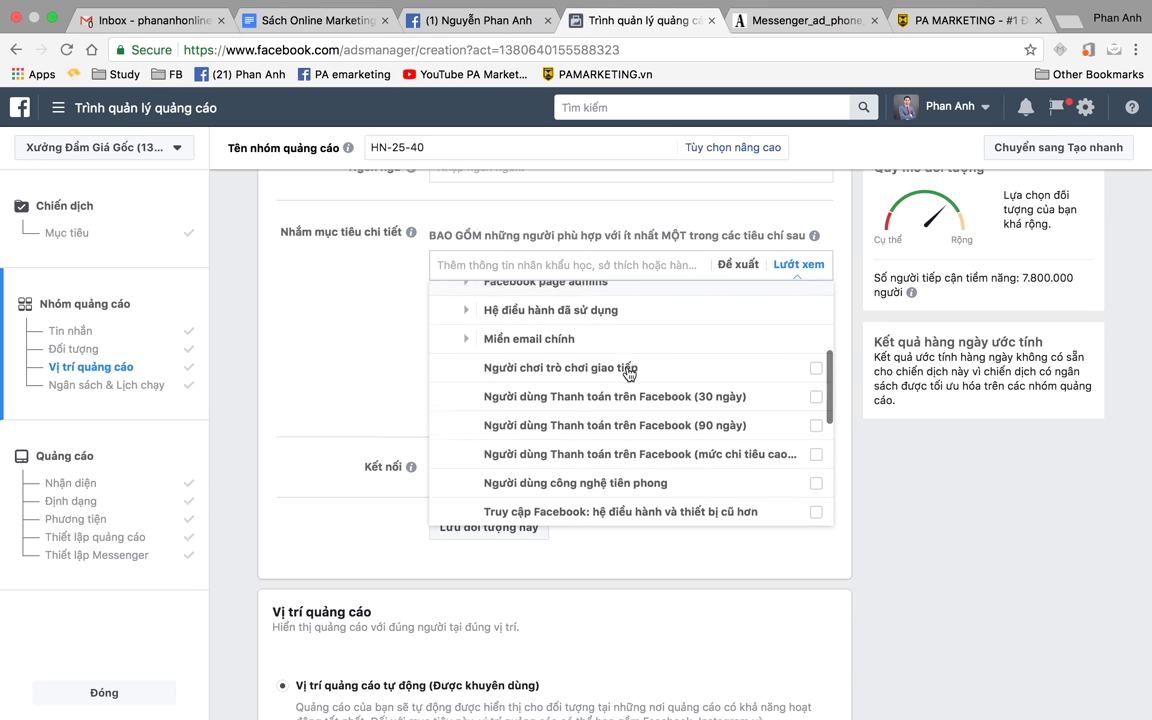
scroll(560, 374, "up", 2)
left_click(468, 345)
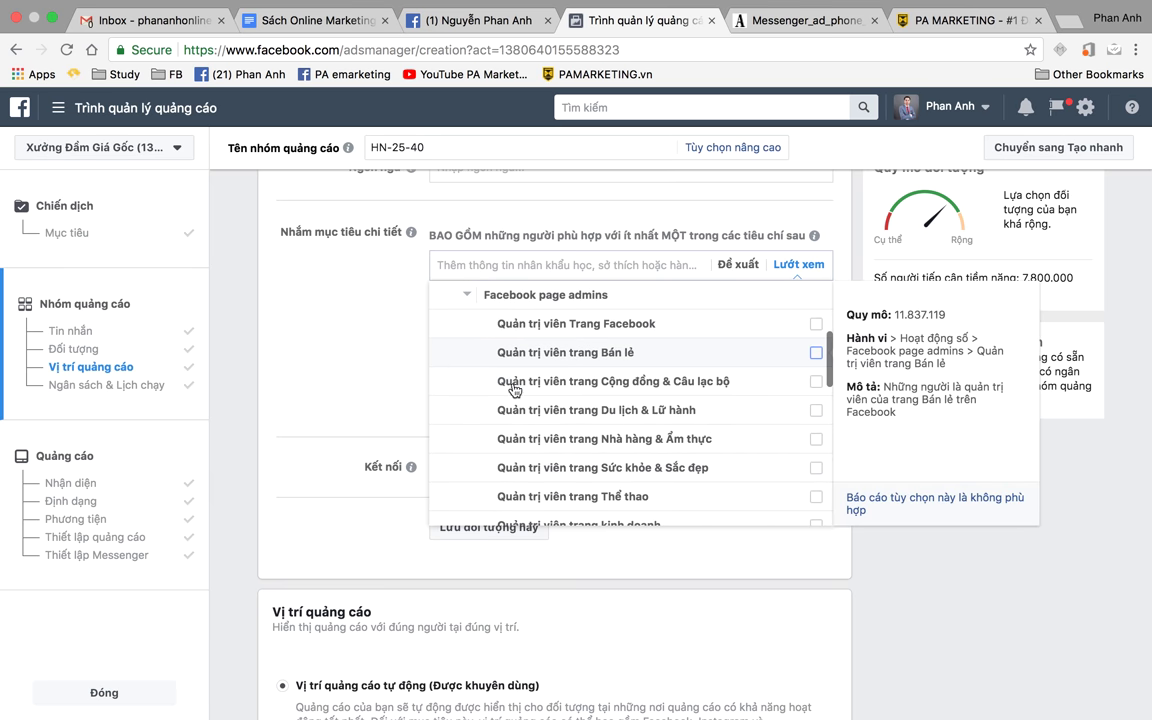
scroll(520, 395, "down", 4)
scroll(522, 395, "up", 5)
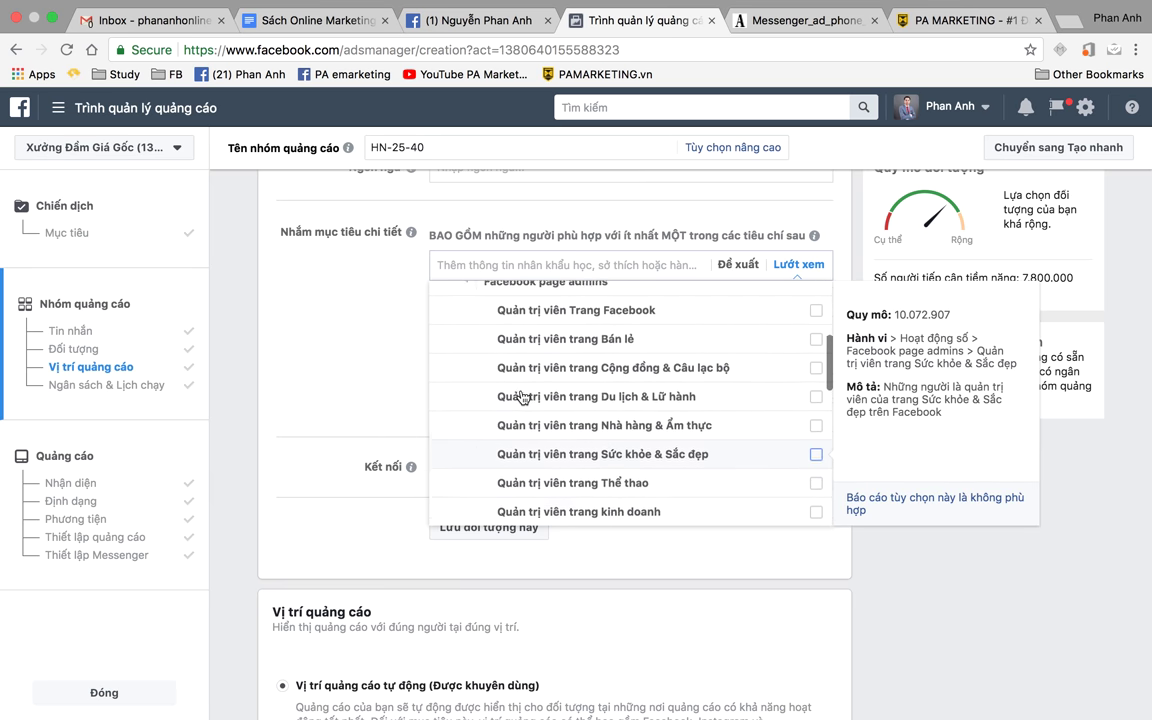
scroll(538, 330, "up", 3)
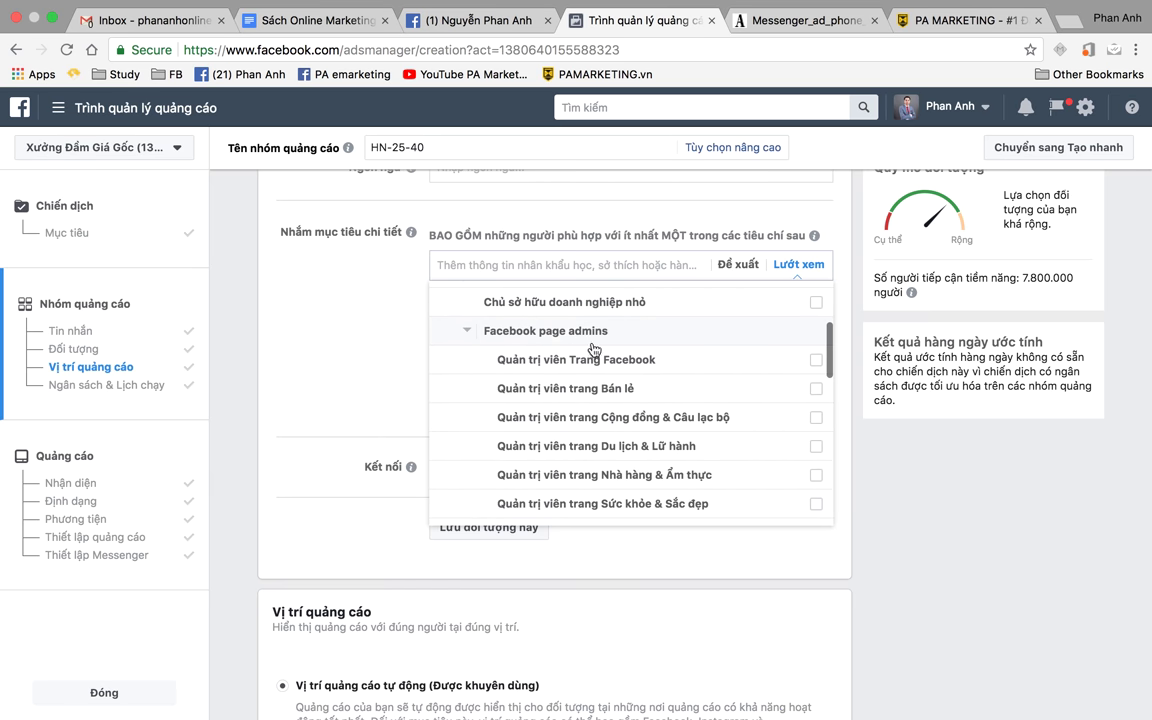
scroll(500, 420, "down", 5)
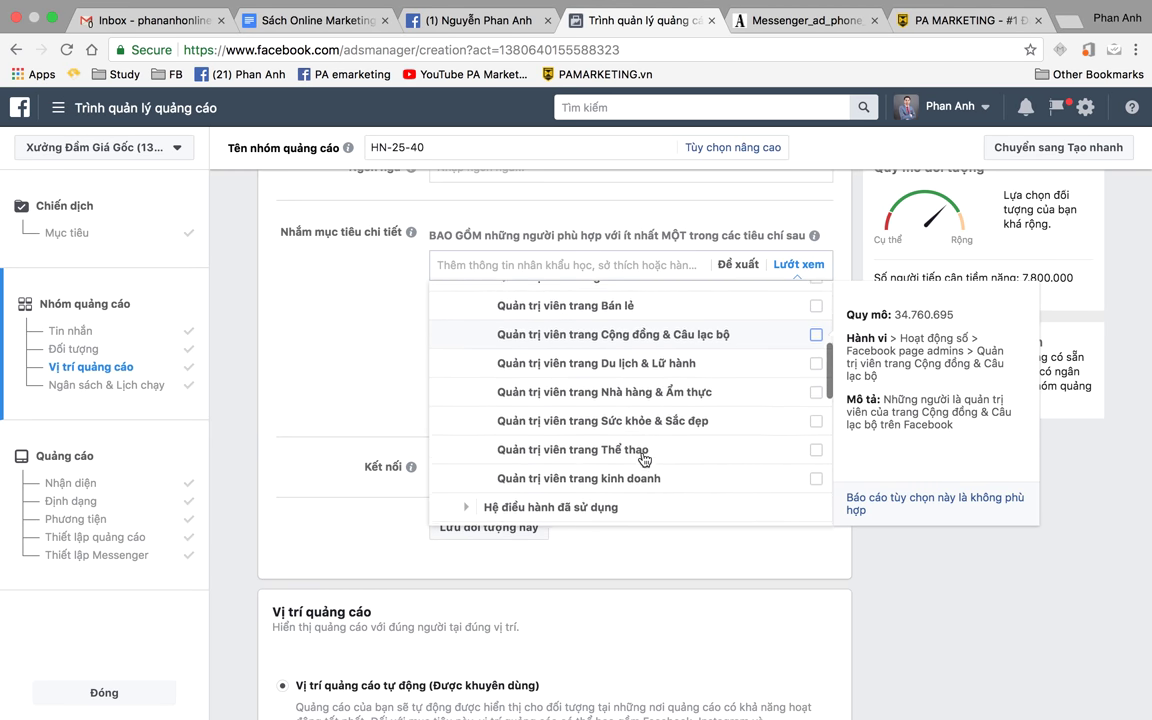
- Examine the operating system options under Hệ điều hành đã sử dụng and the remaining Hoạt động số behaviors
left_click(480, 424)
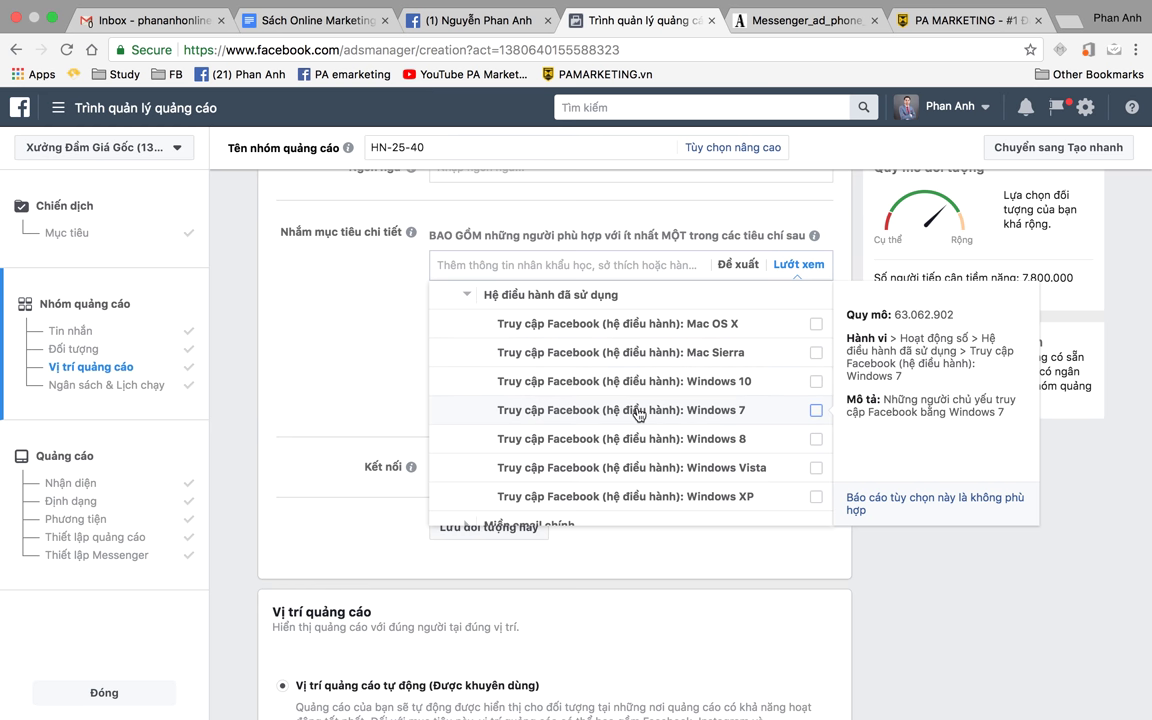
scroll(636, 400, "down", 2)
scroll(636, 413, "up", 2)
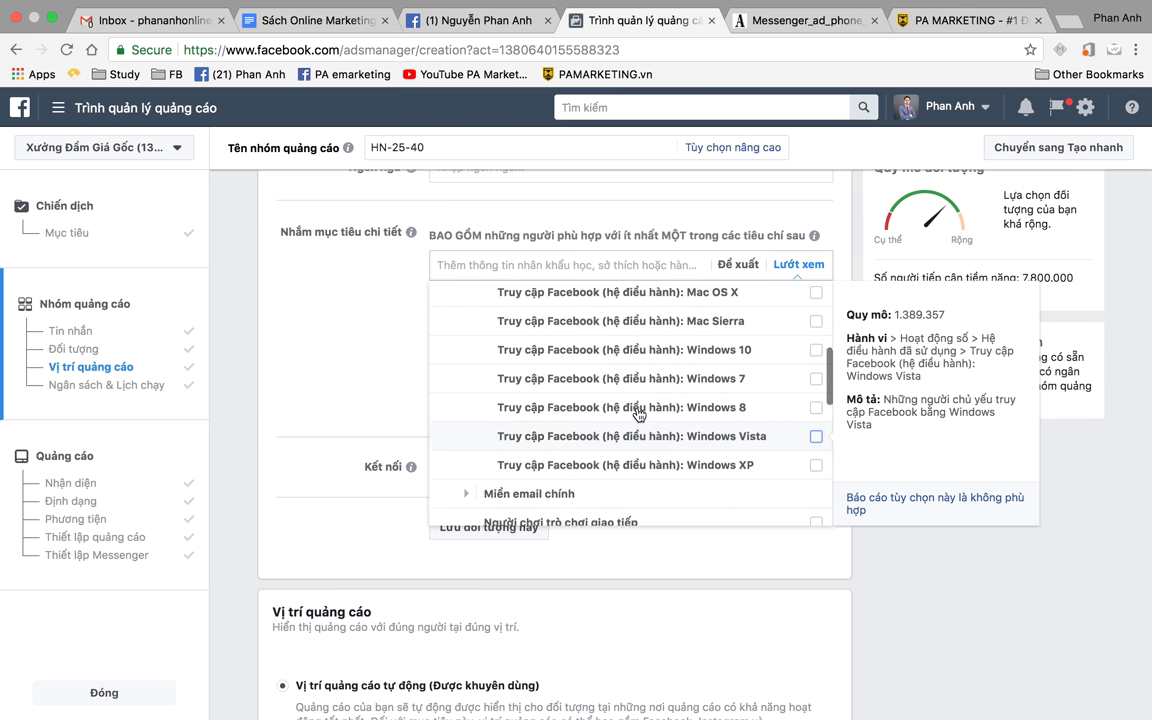
scroll(634, 410, "down", 3)
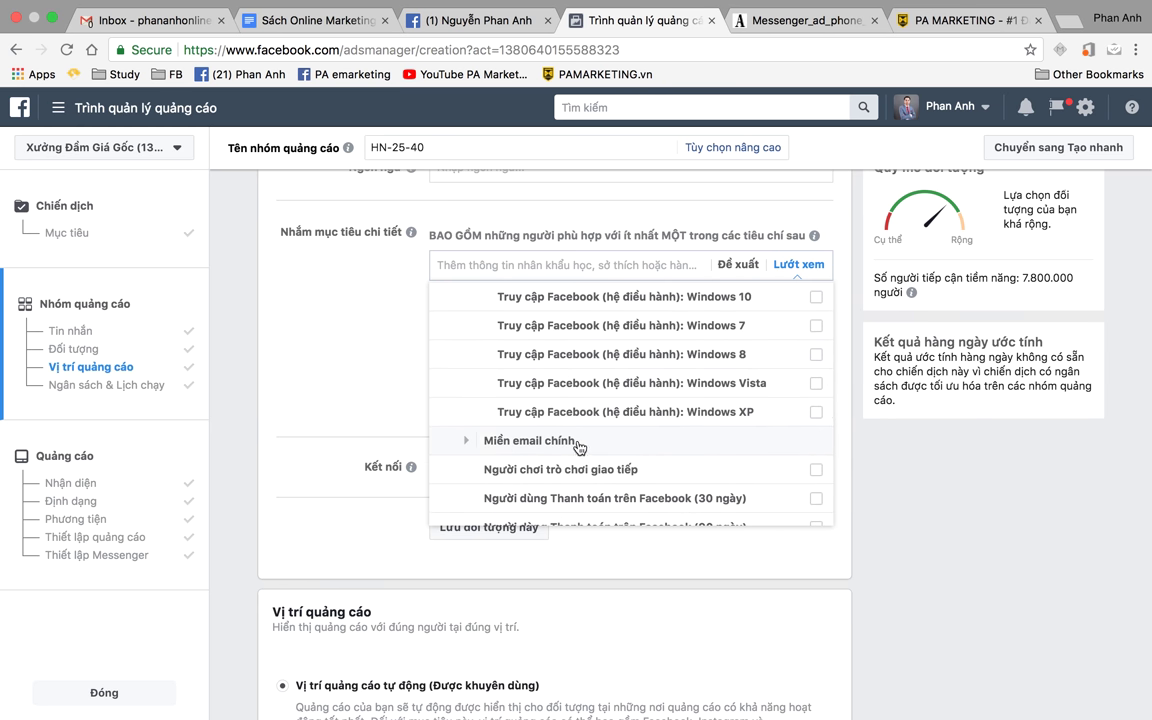
scroll(580, 448, "up", 5)
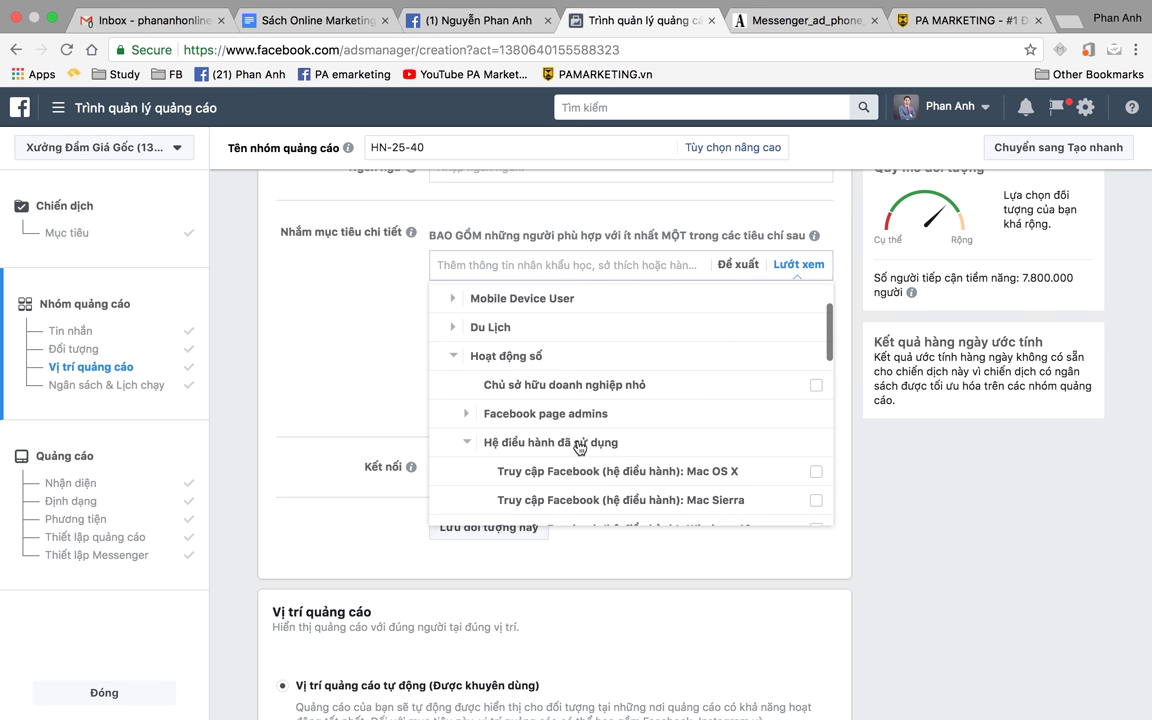
scroll(580, 448, "down", 3)
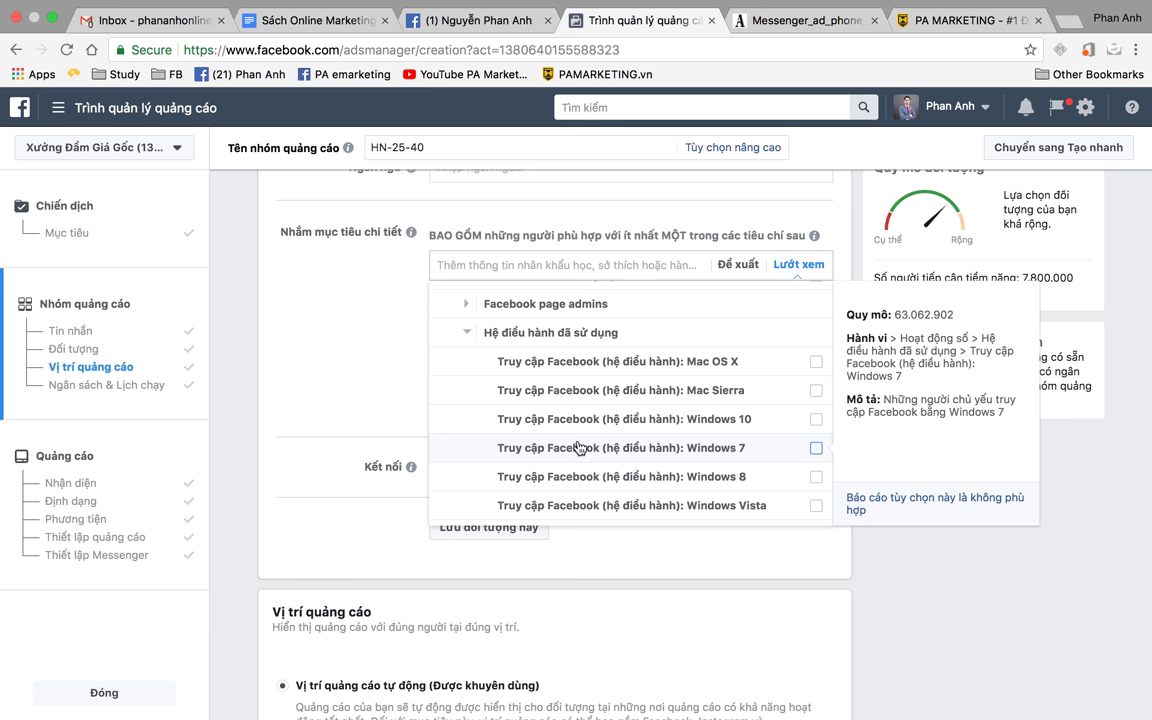
scroll(580, 447, "down", 4)
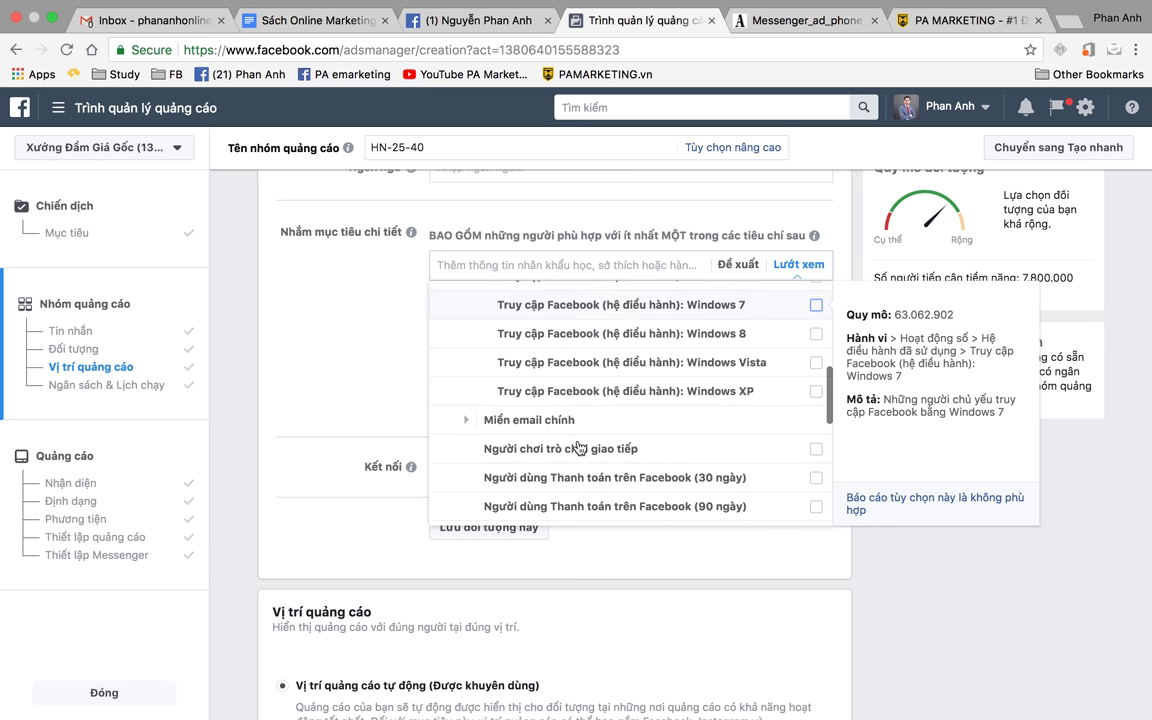
scroll(537, 412, "down", 2)
scroll(537, 412, "down", 3)
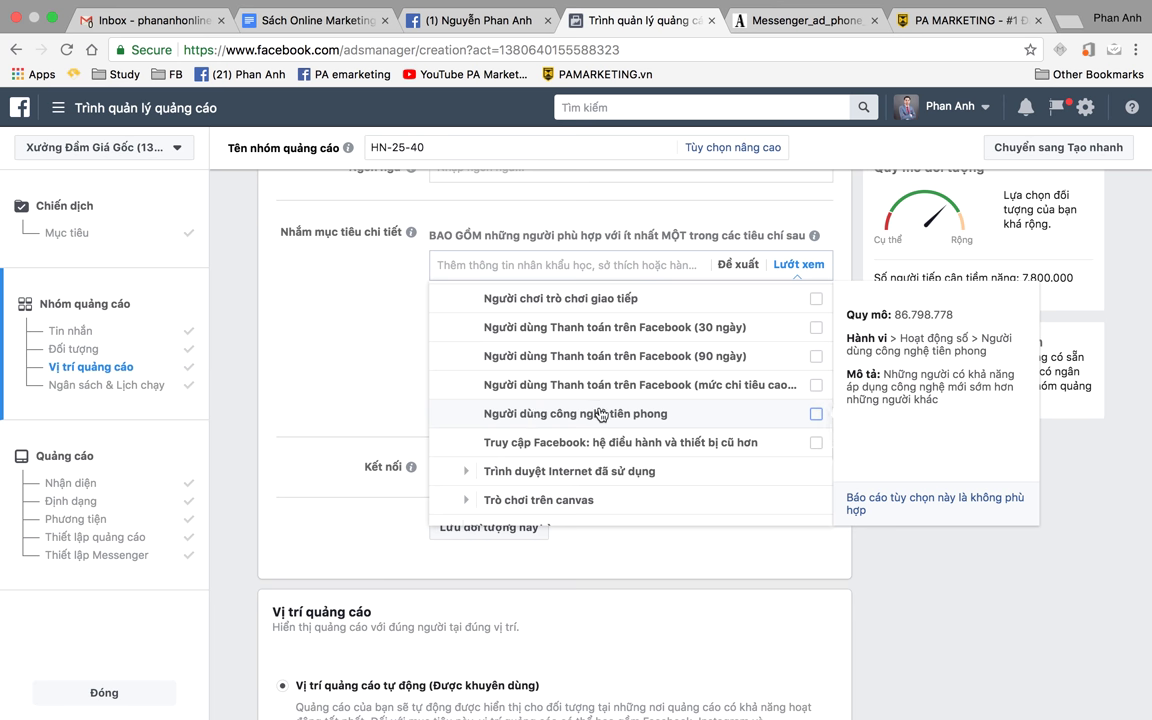
scroll(537, 412, "down", 4)
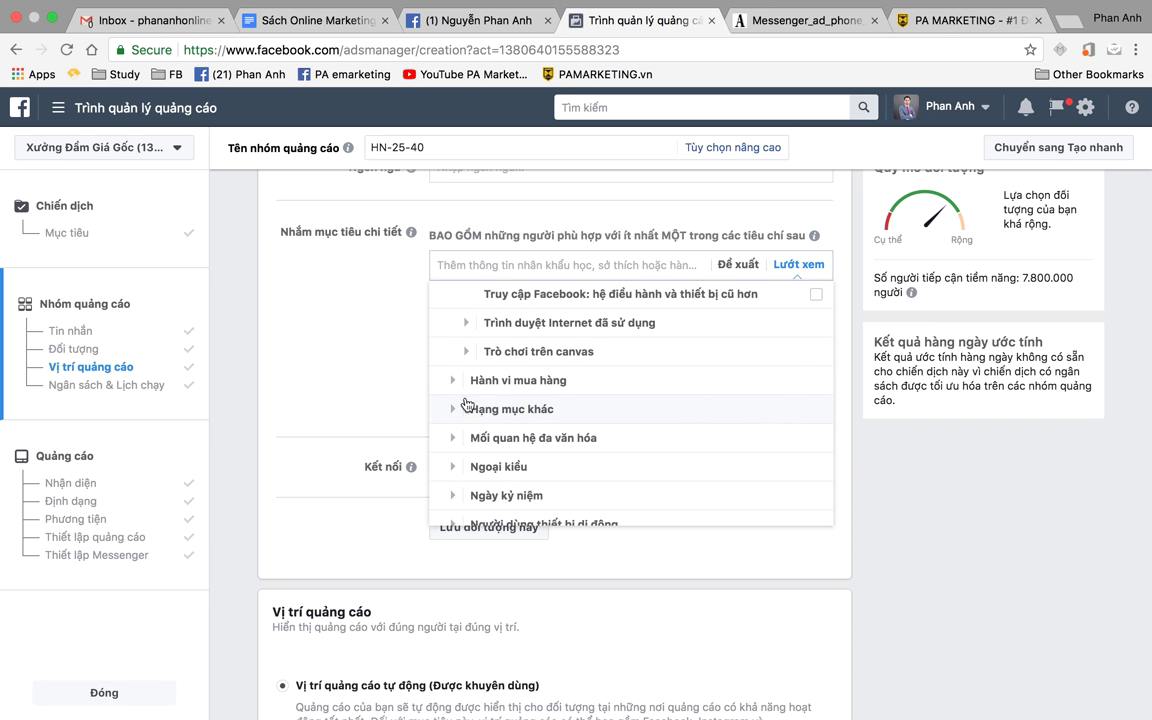
- Examine the options under the Hành vi mua hàng and Hạng mục khác behavior categories
left_click(452, 392)
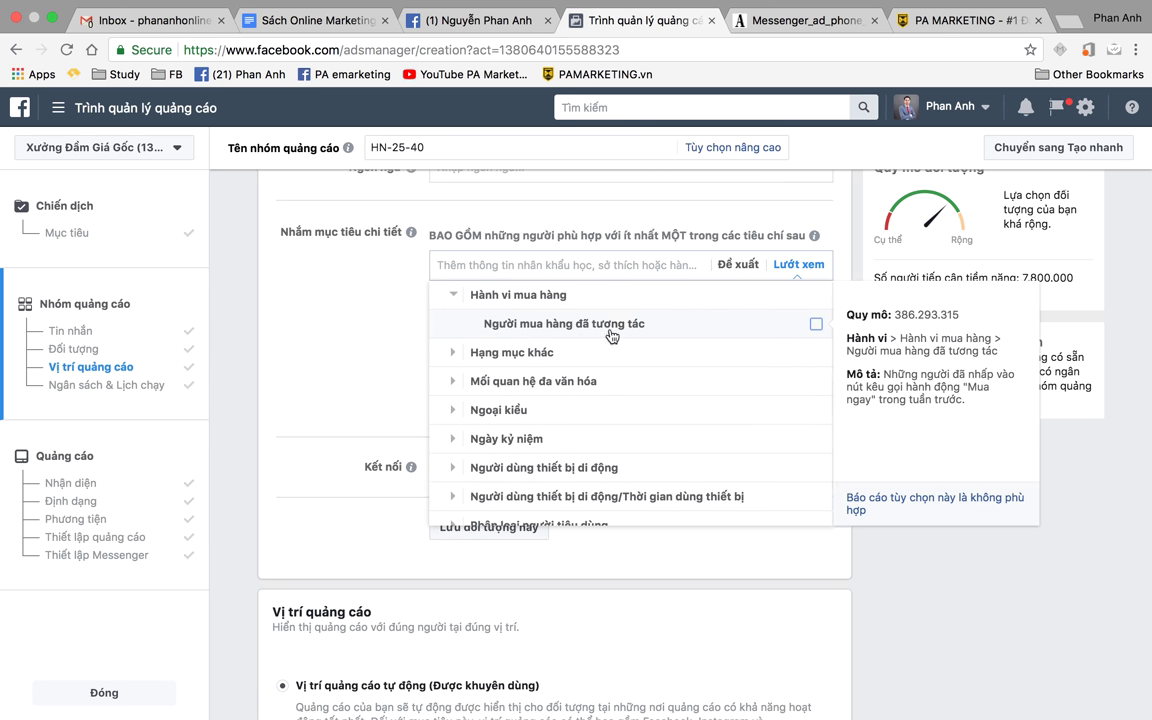
scroll(636, 336, "down", 1)
scroll(636, 336, "up", 1)
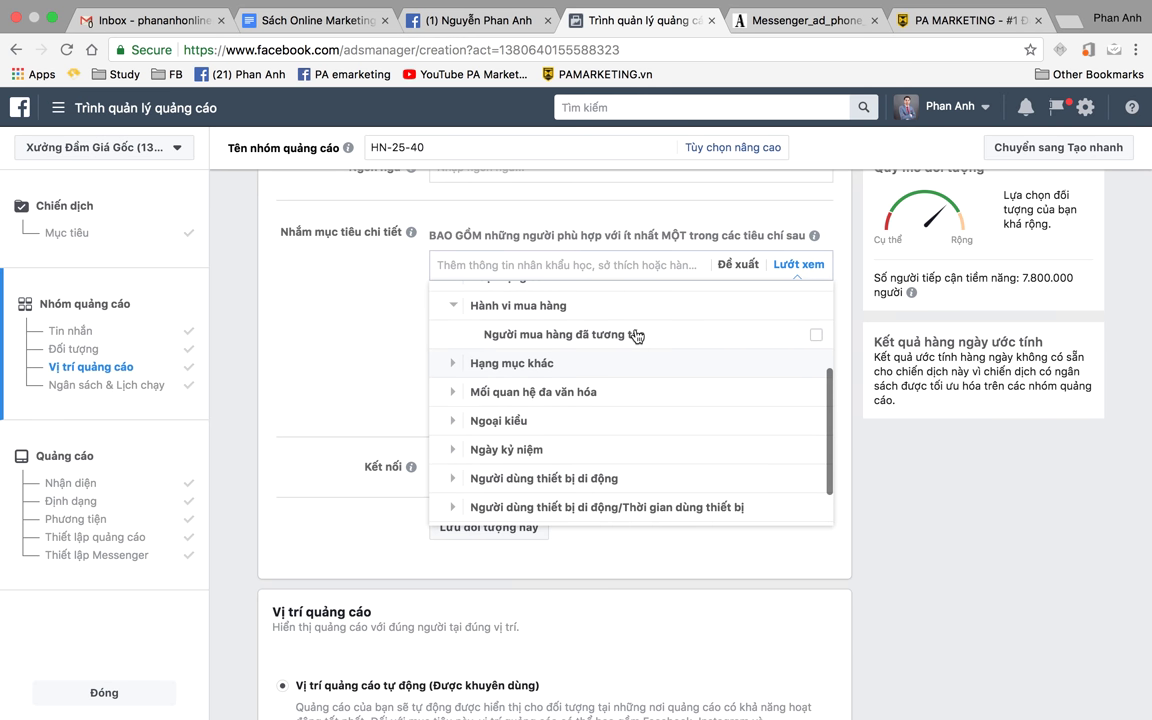
left_click(459, 372)
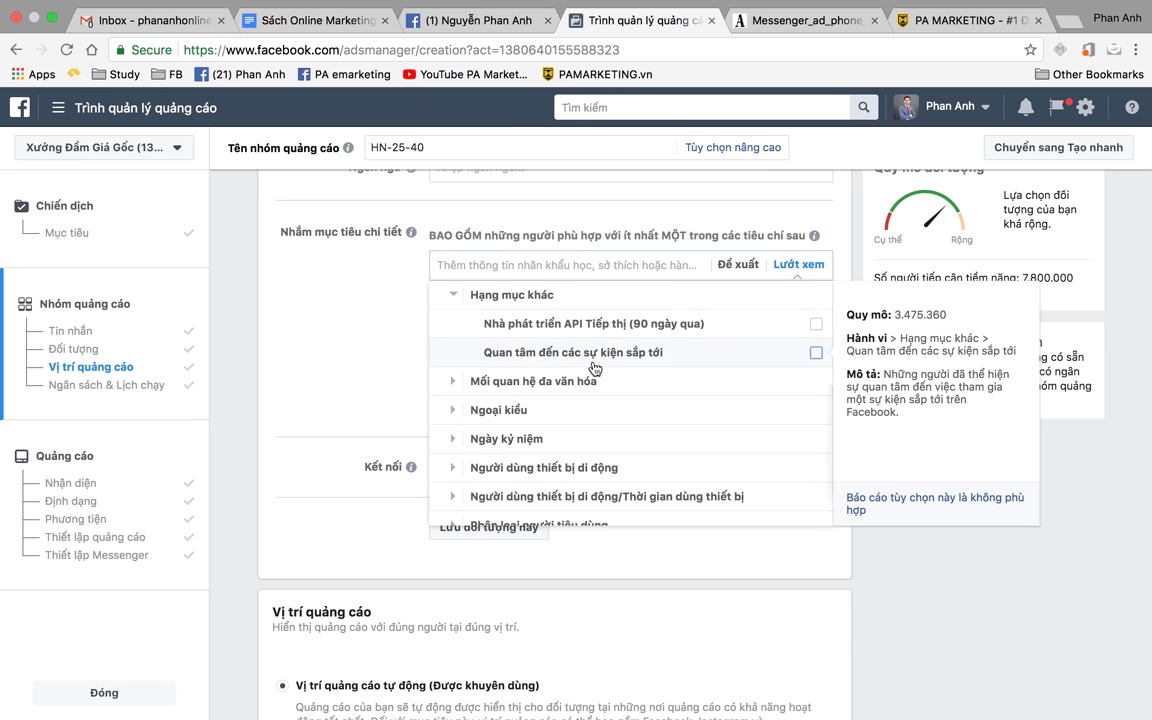
- Examine the behavior options under Mối quan hệ đa văn hóa, Ngoại kiều and Ngày kỷ niệm
scroll(652, 366, "down", 1)
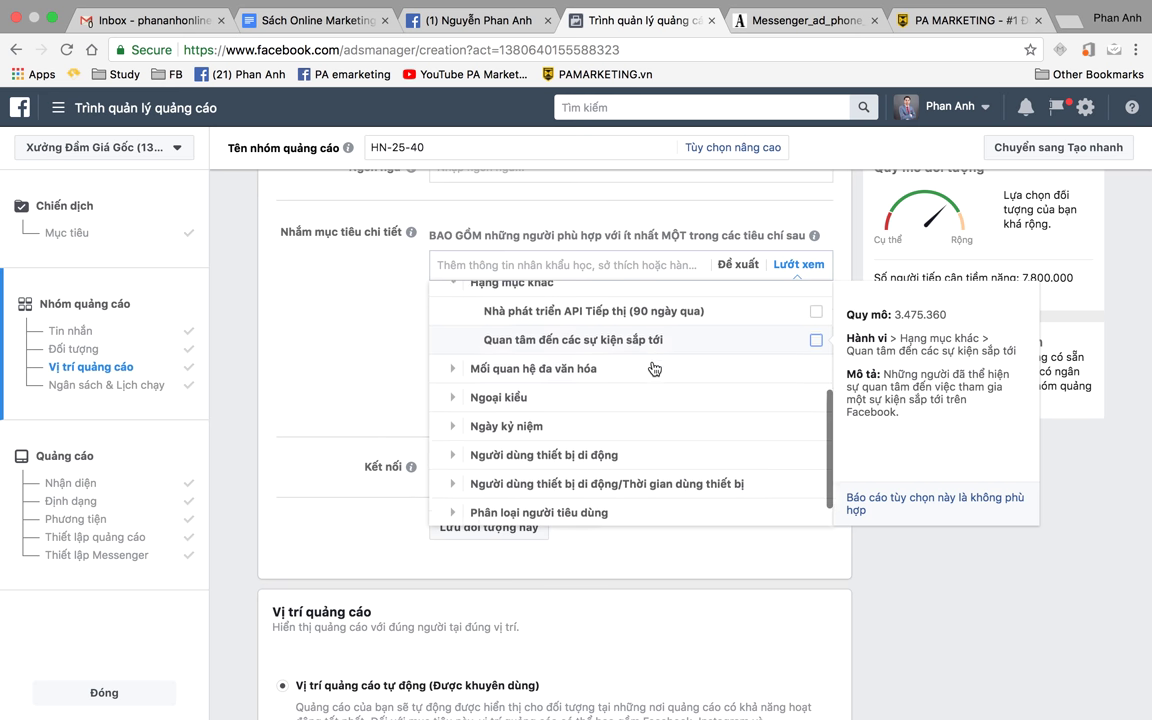
left_click(459, 371)
scroll(460, 374, "down", 2)
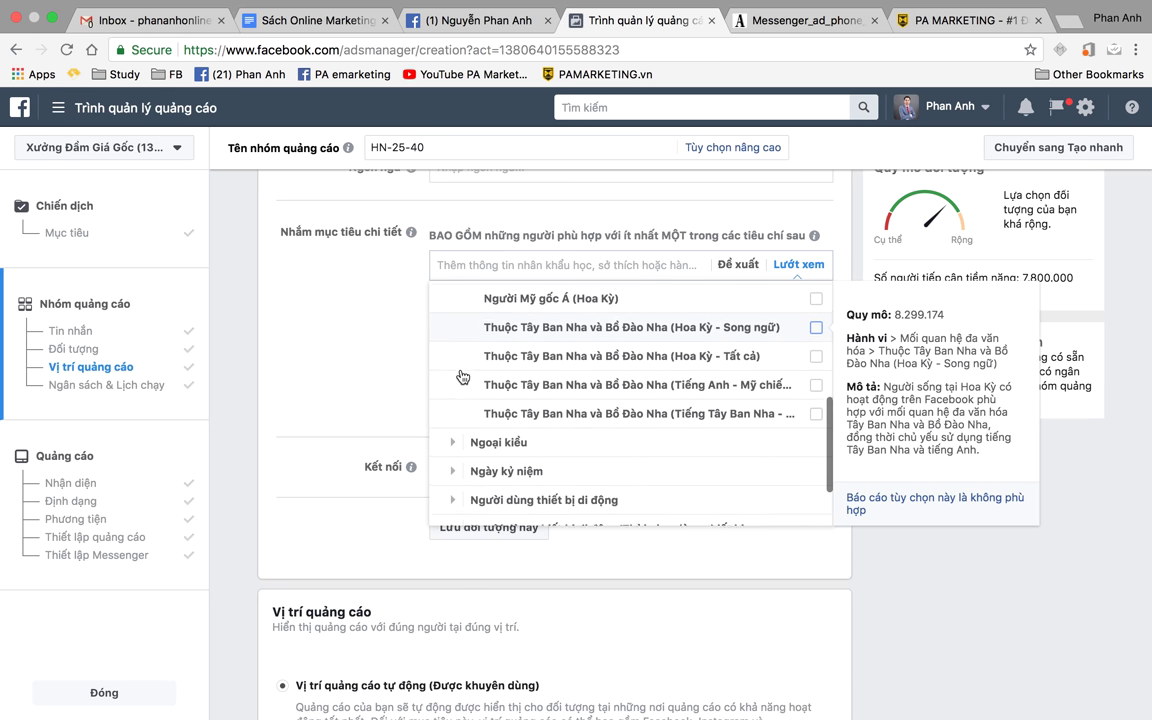
left_click(455, 445)
scroll(456, 450, "down", 10)
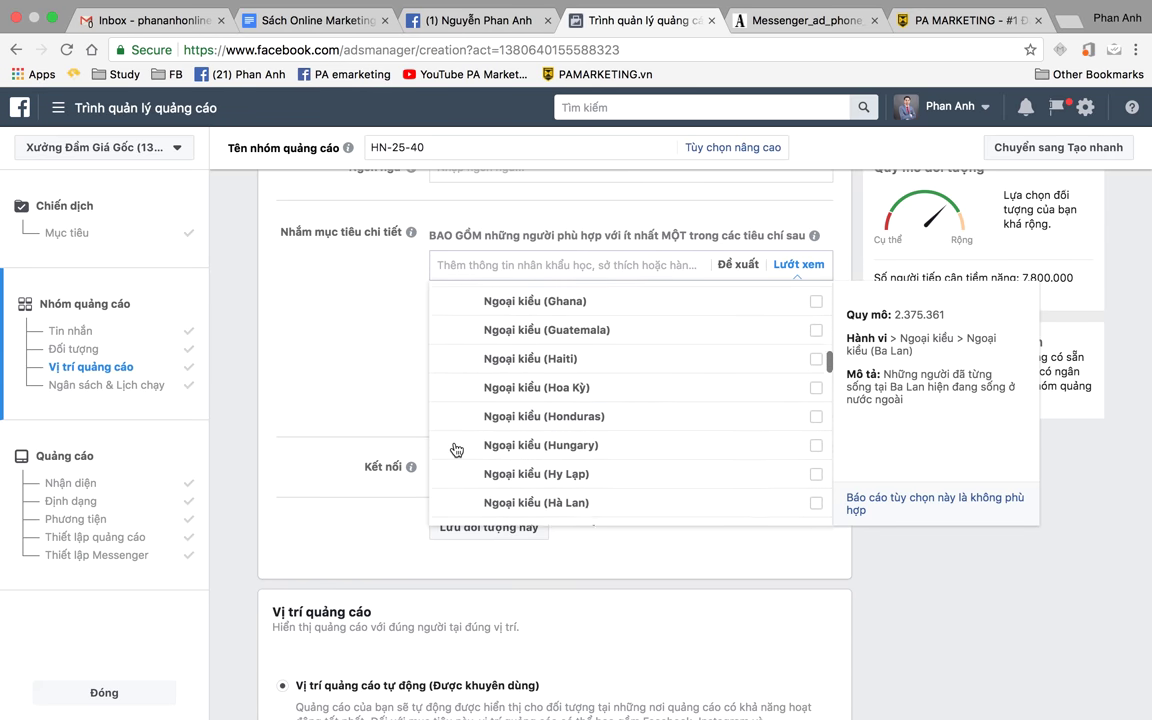
scroll(455, 449, "down", 20)
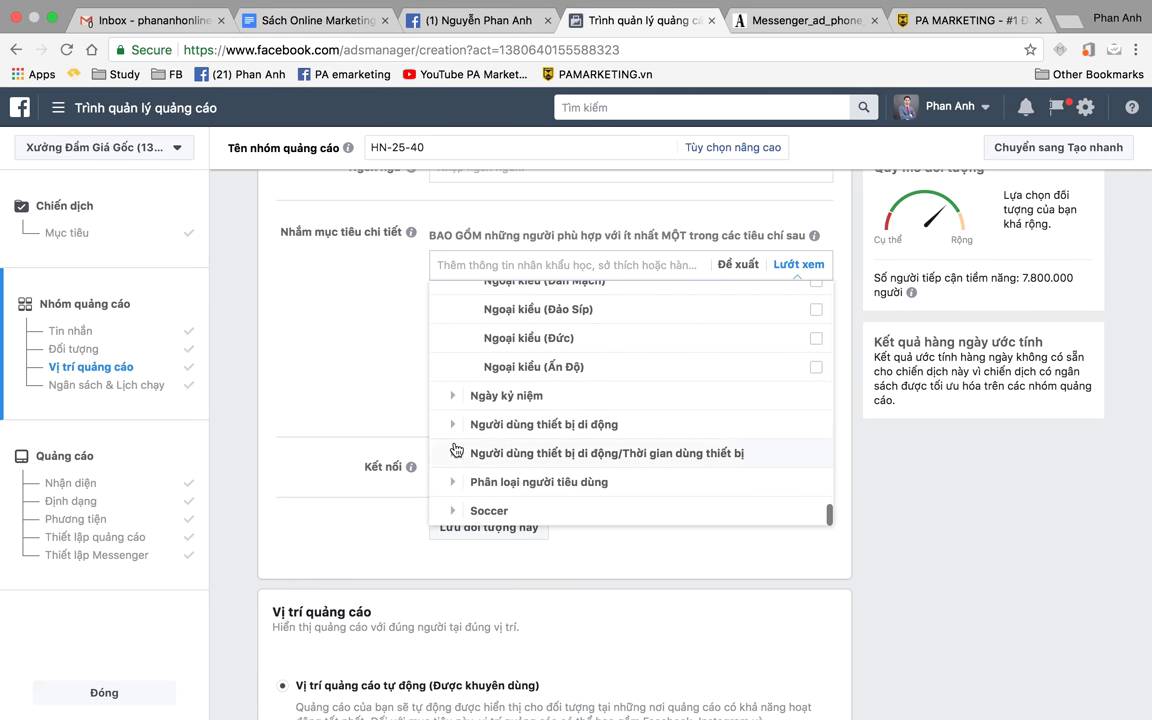
left_click(455, 361)
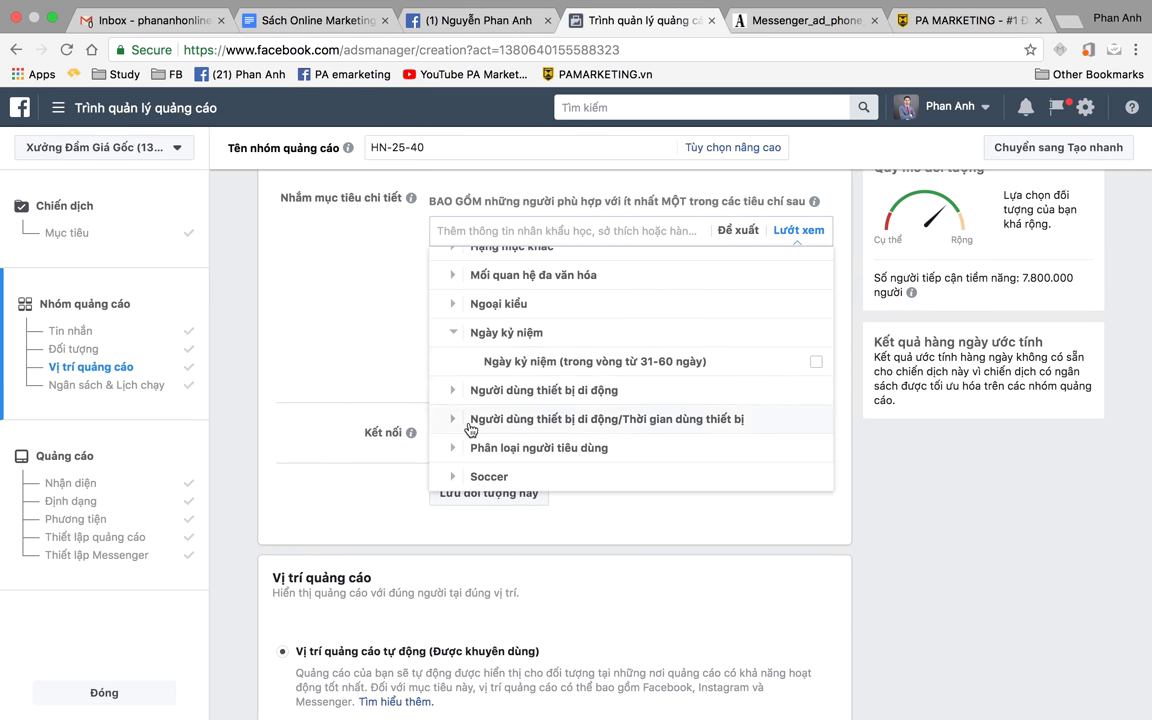
- Examine the Người dùng thiết bị di động behaviors, including the mobile devices grouped by operating system and by brand
left_click(455, 398)
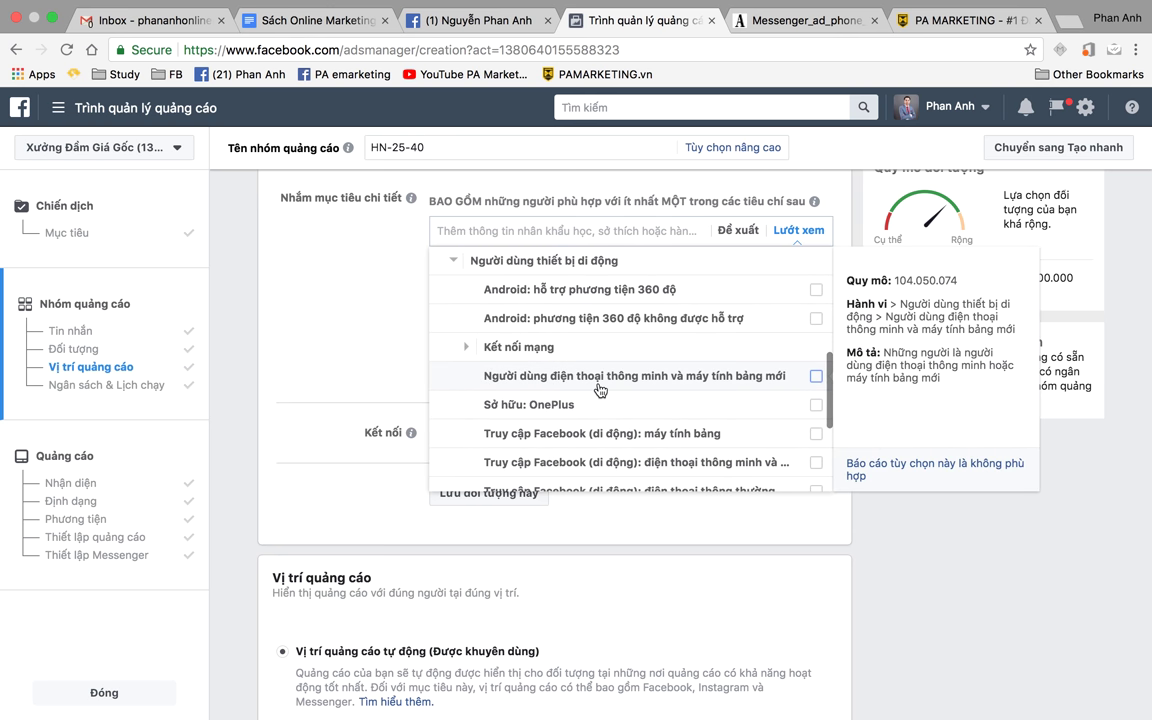
scroll(560, 390, "down", 5)
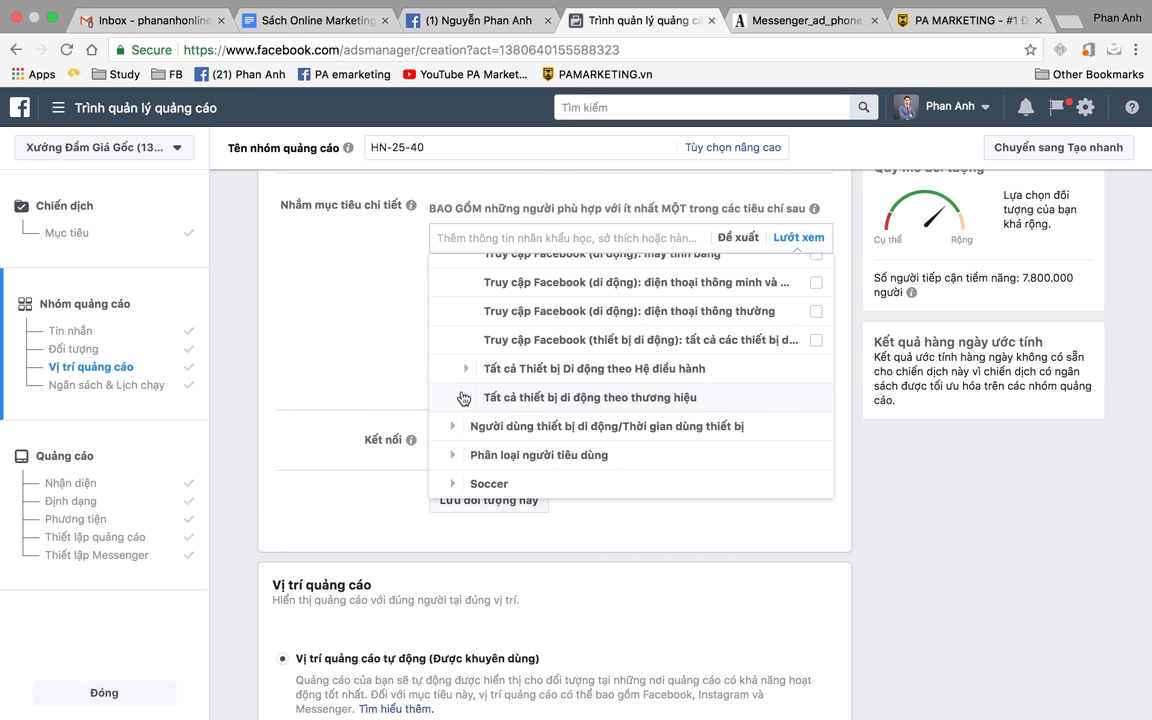
left_click(465, 370)
scroll(480, 395, "down", 2)
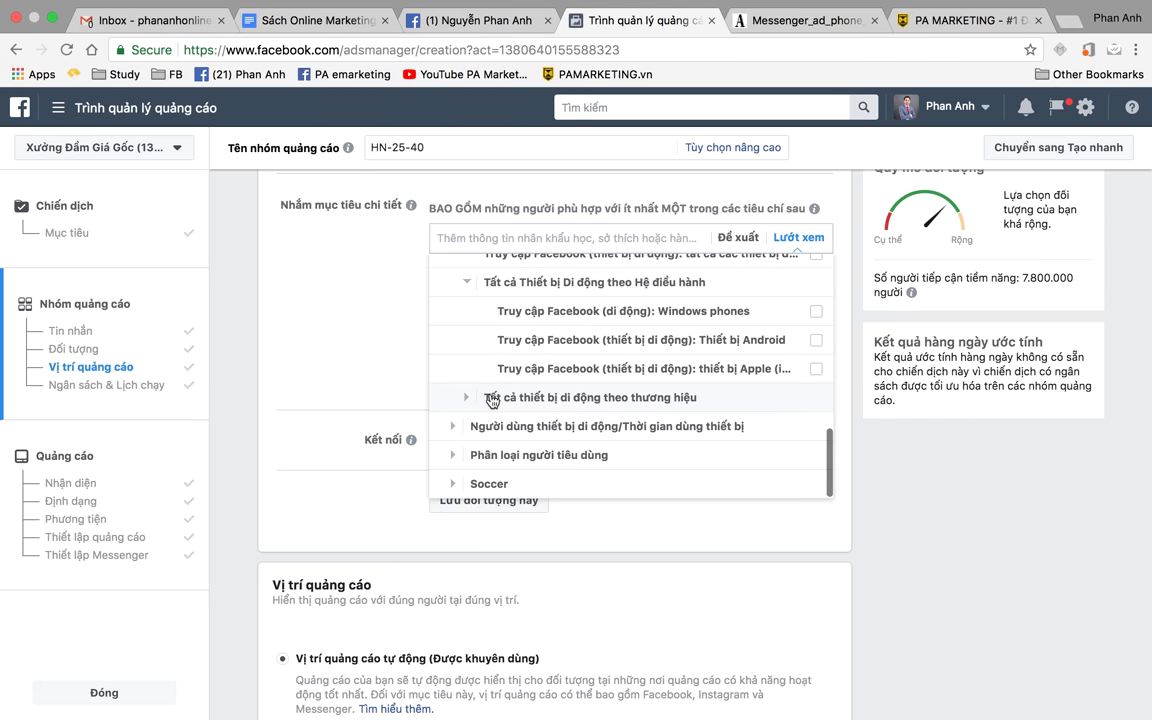
left_click(473, 400)
scroll(544, 400, "down", 10)
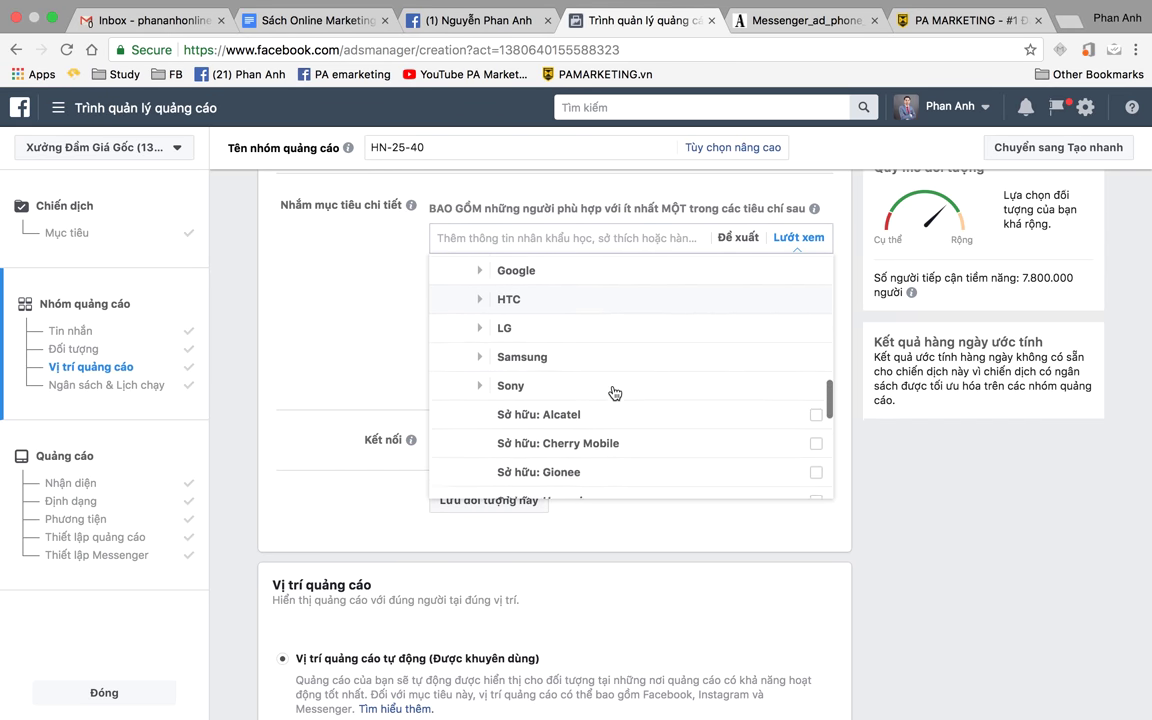
scroll(614, 393, "down", 5)
scroll(551, 346, "up", 6)
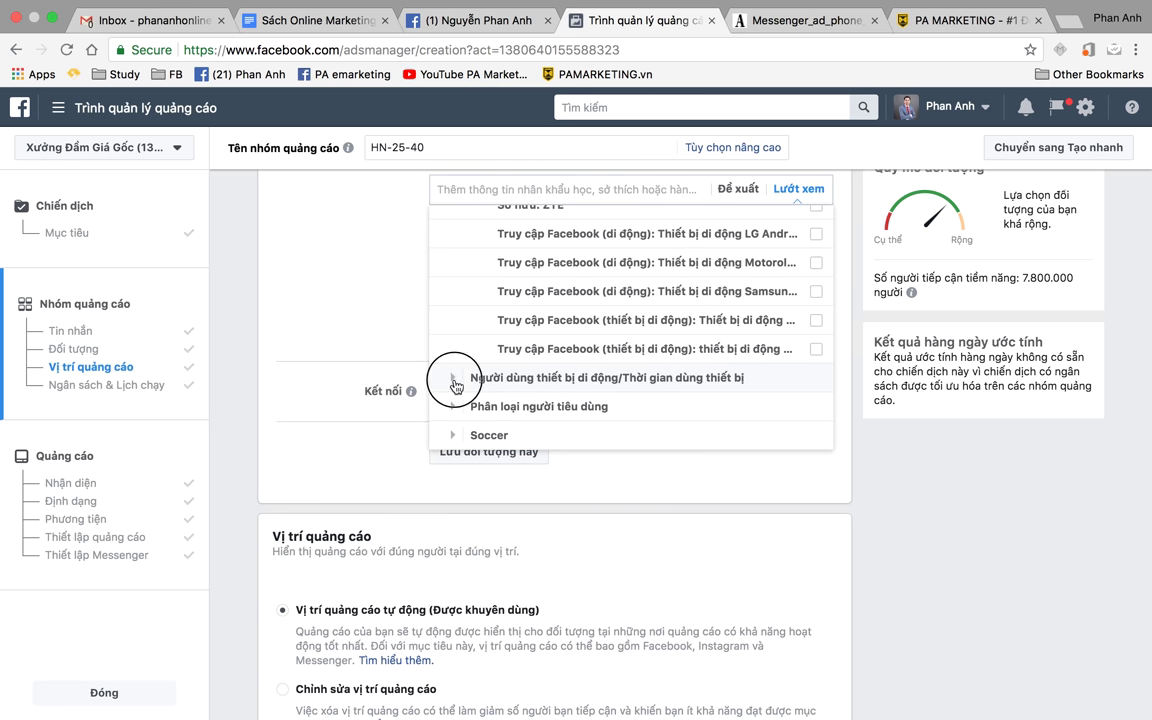
- Examine the device usage periods under Người dùng thiết bị di động/Thời gian dùng thiết bị
left_click(455, 380)
scroll(600, 340, "down", 3)
scroll(617, 326, "down", 1)
scroll(600, 310, "up", 2)
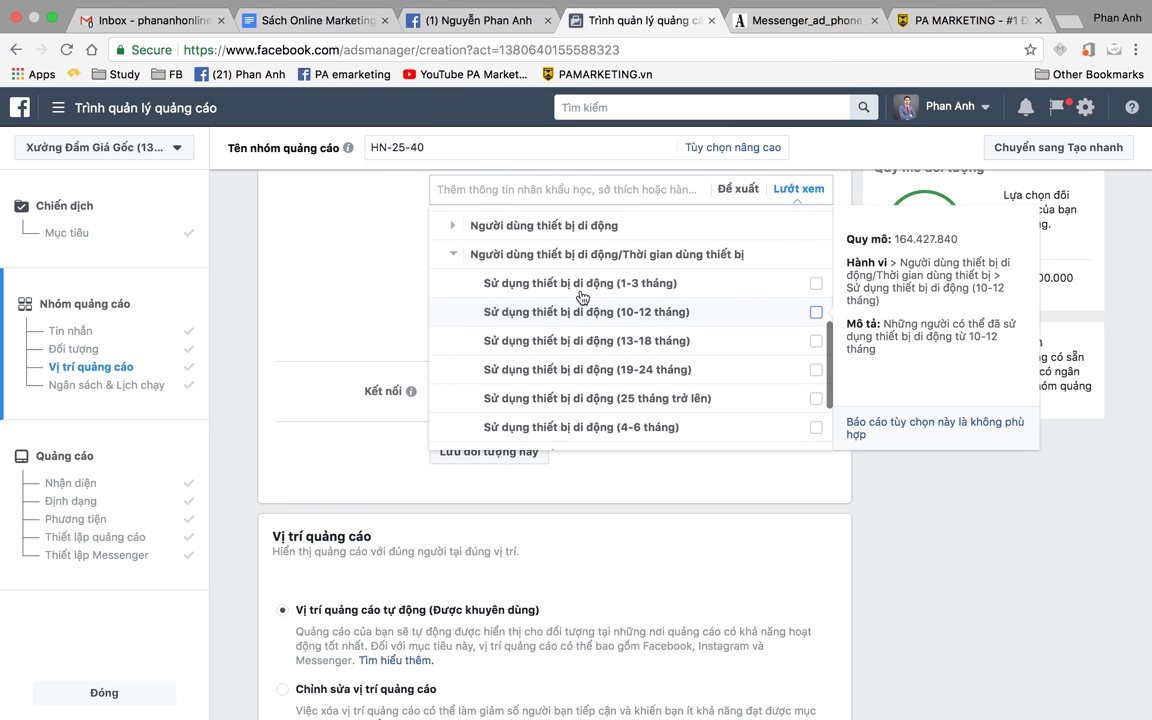
scroll(581, 300, "down", 5)
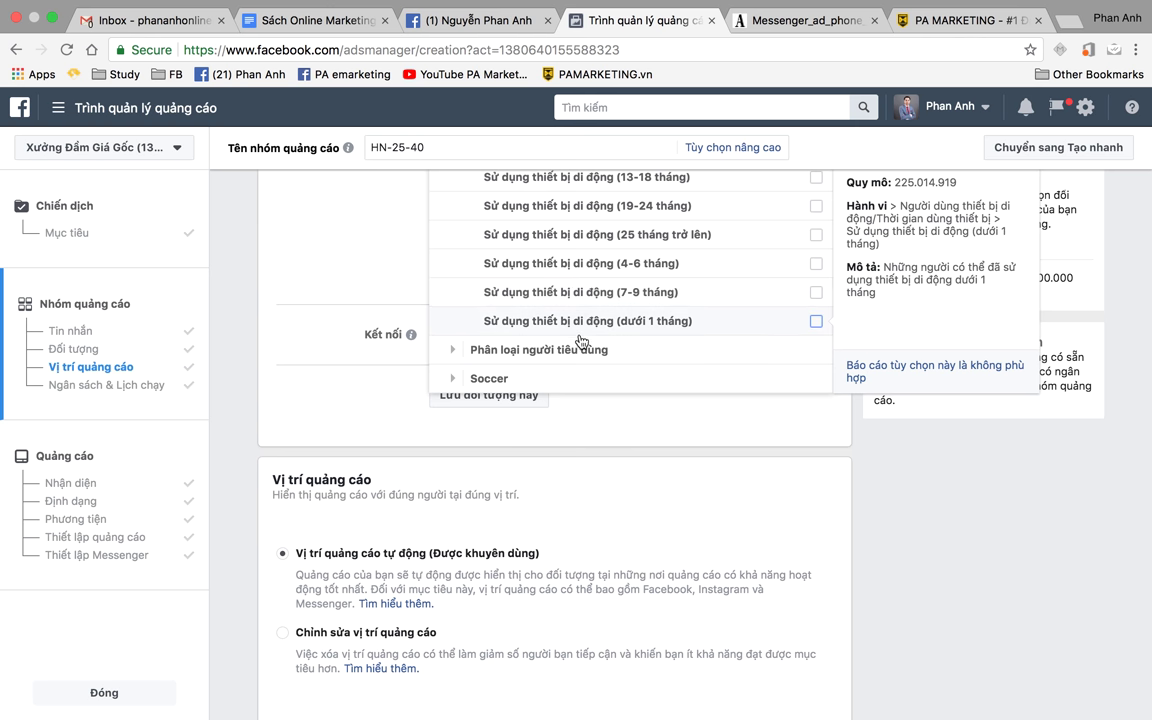
scroll(581, 341, "up", 6)
scroll(595, 395, "down", 4)
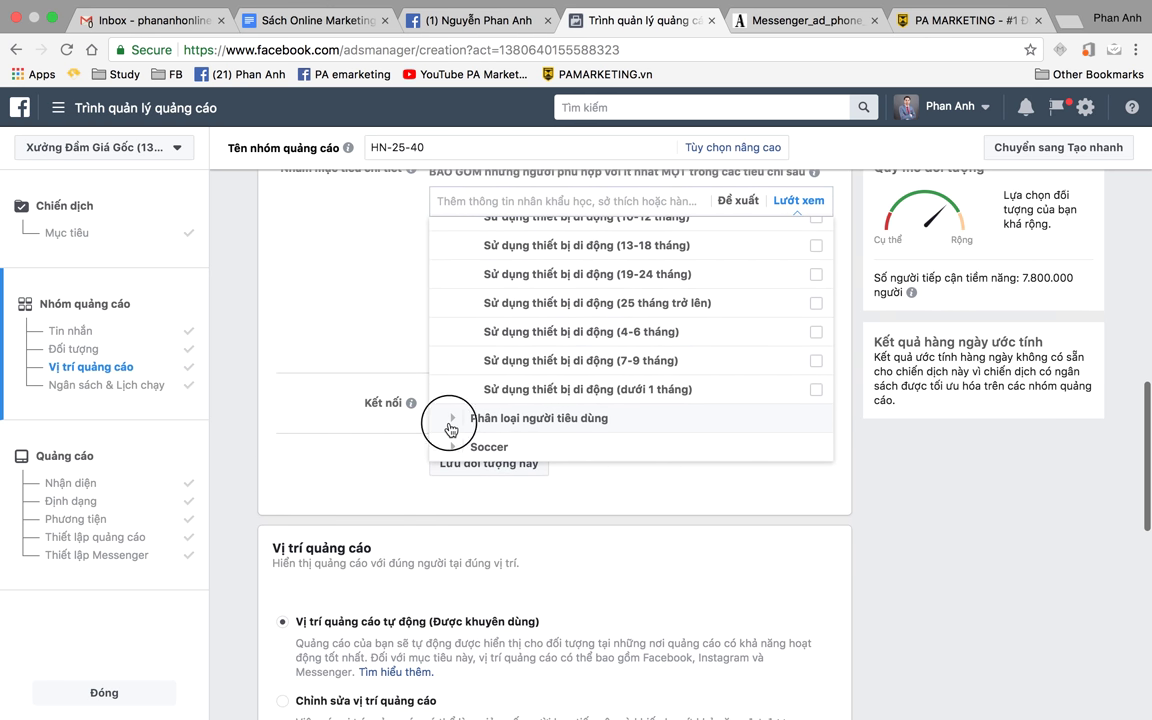
- Look through the countries under Phân loại người tiêu dùng and close the detailed targeting category list
left_click(450, 420)
scroll(622, 340, "down", 3)
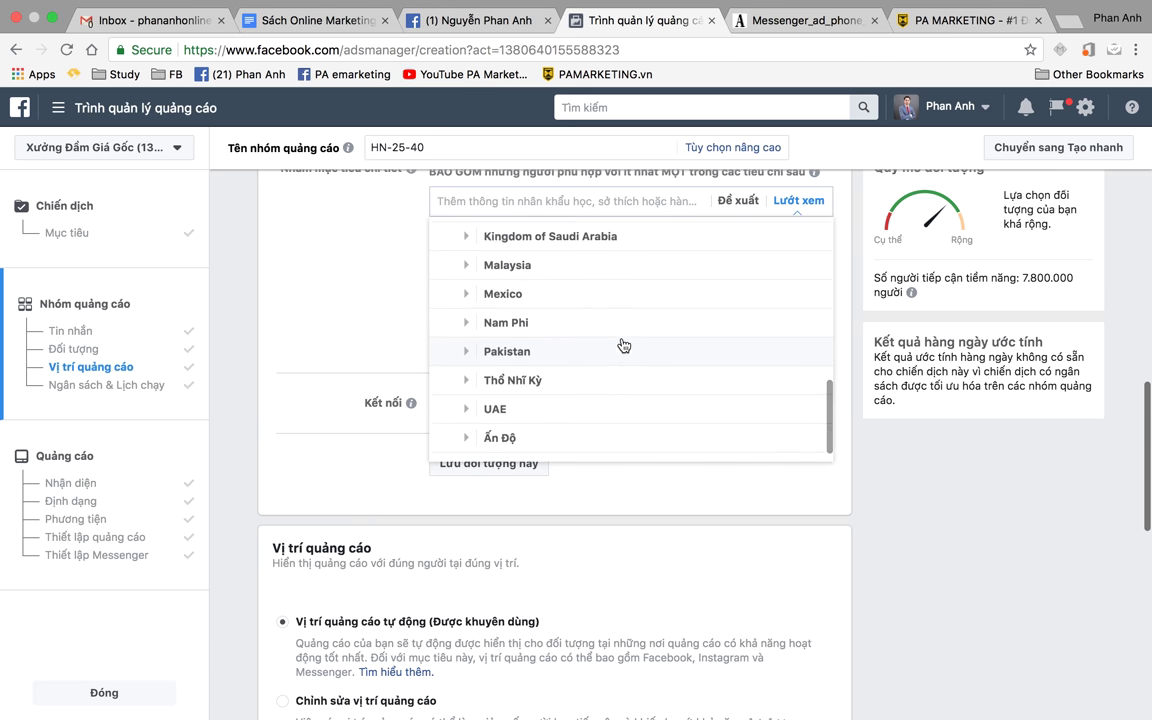
scroll(622, 345, "up", 3)
scroll(325, 303, "up", 2)
left_click(325, 303)
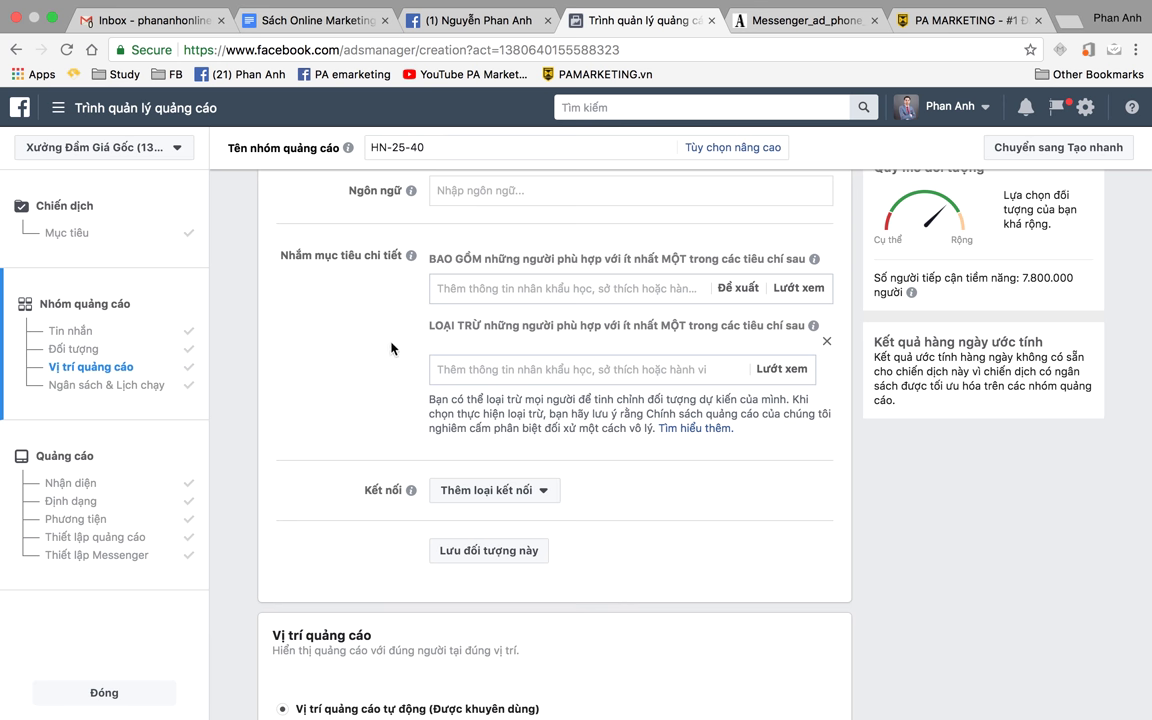
- Look through the suggested interests for the included detailed targeting and close the suggestion list
left_click(748, 289)
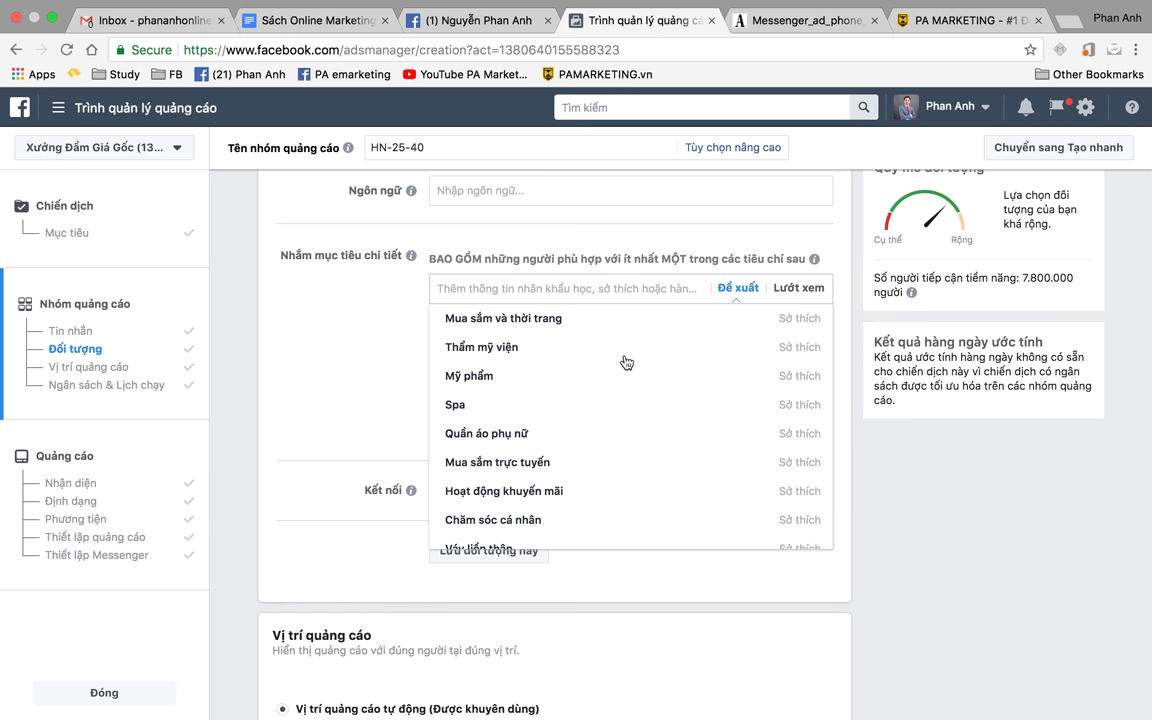
scroll(617, 383, "down", 1)
scroll(617, 383, "down", 10)
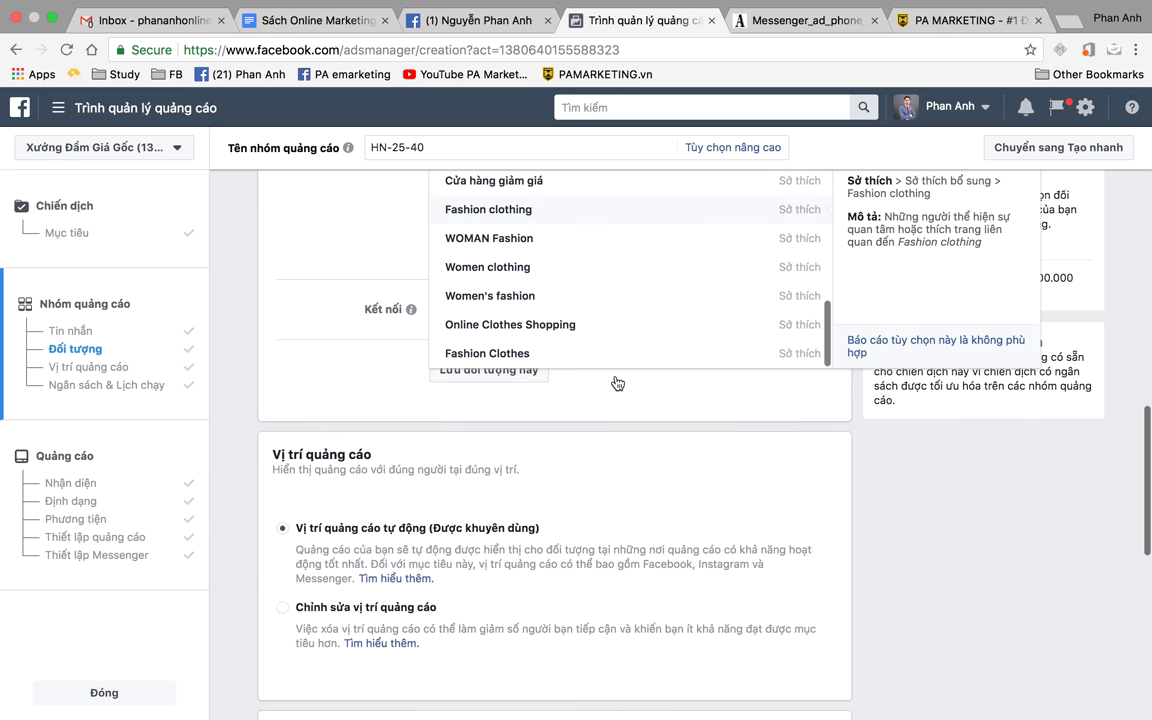
scroll(617, 383, "up", 3)
left_click(329, 278)
scroll(333, 281, "up", 2)
scroll(333, 281, "down", 5)
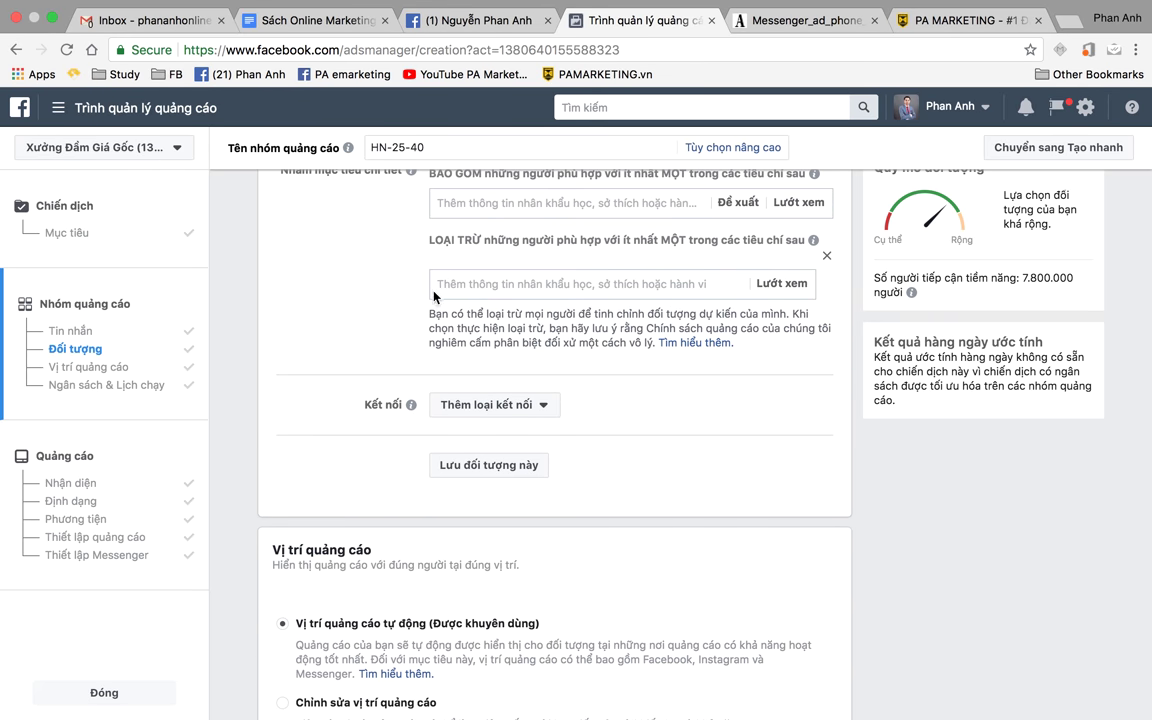
- Check the potential reach estimate for the current audience
scroll(578, 297, "up", 1)
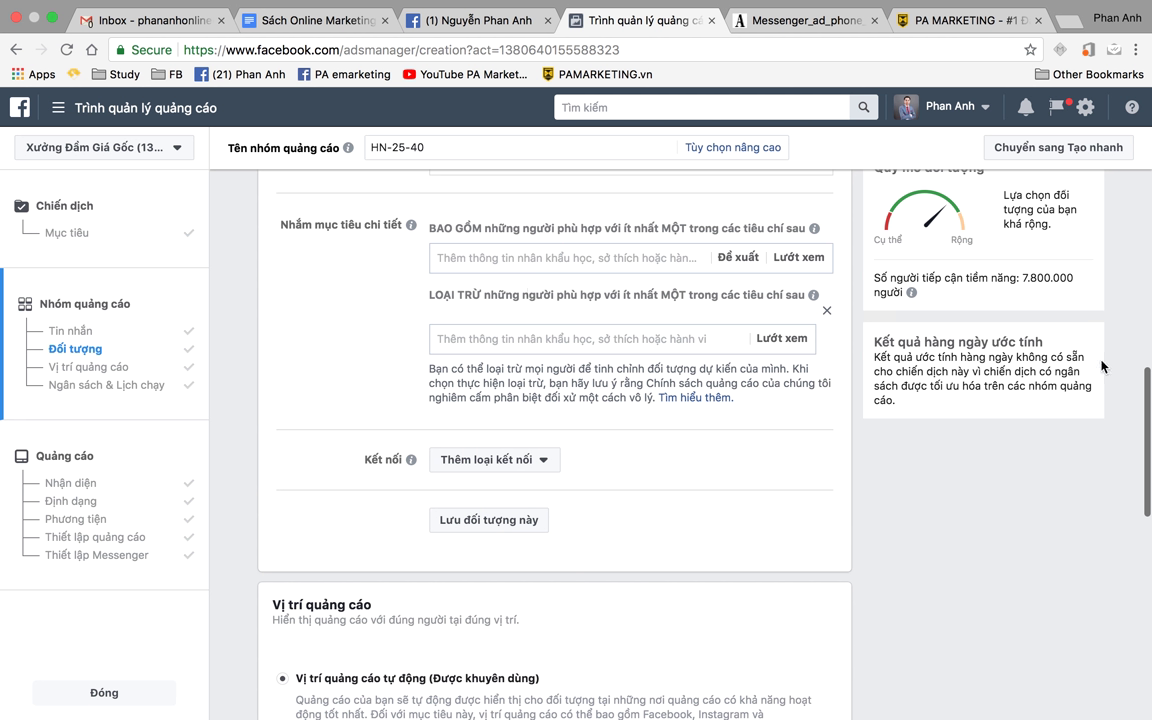
left_click_drag(1014, 278, 1090, 283)
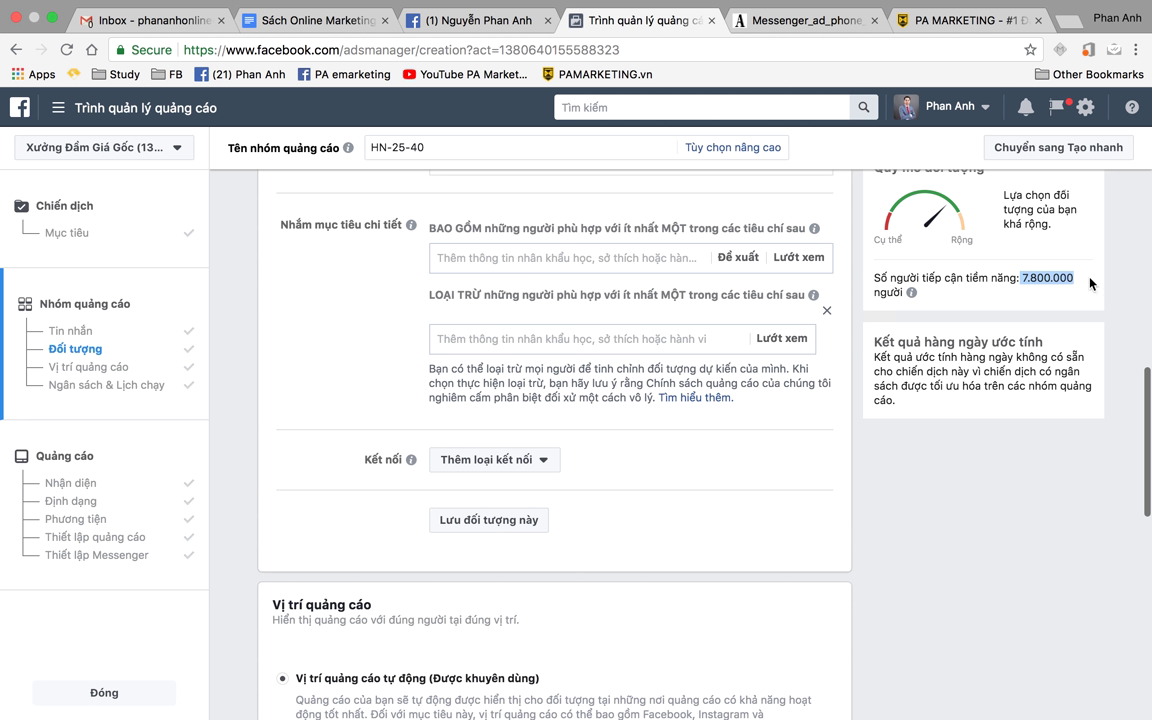
left_click(956, 287)
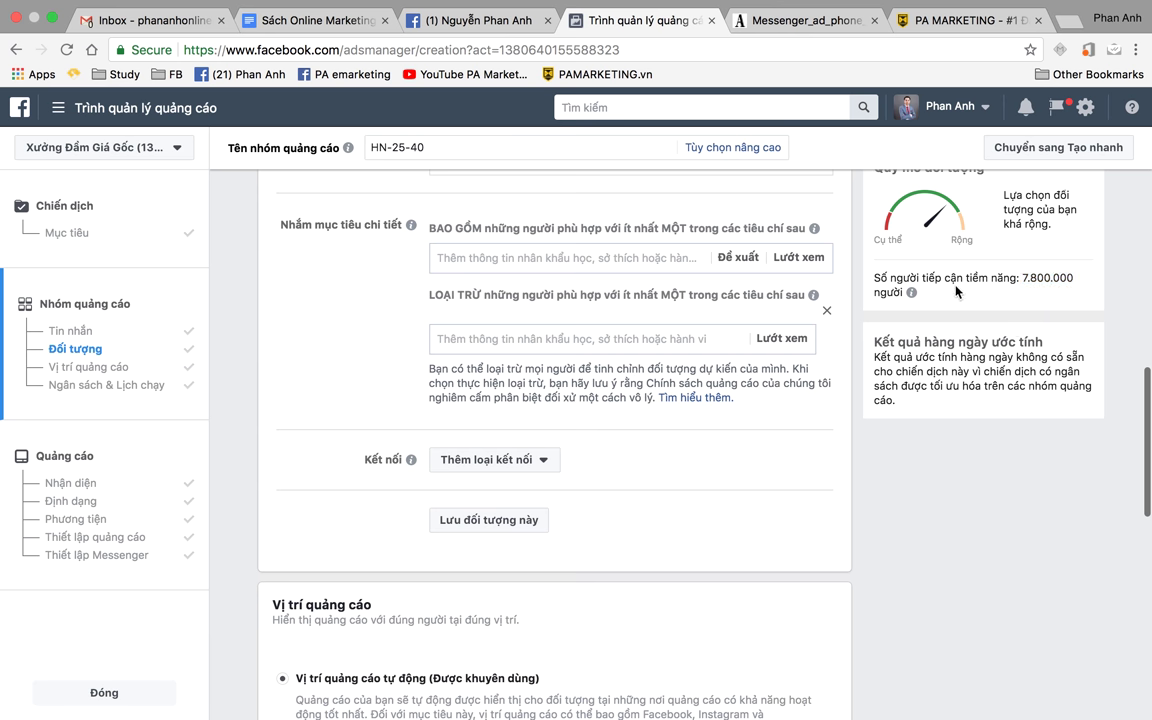
left_click_drag(1010, 282, 1073, 280)
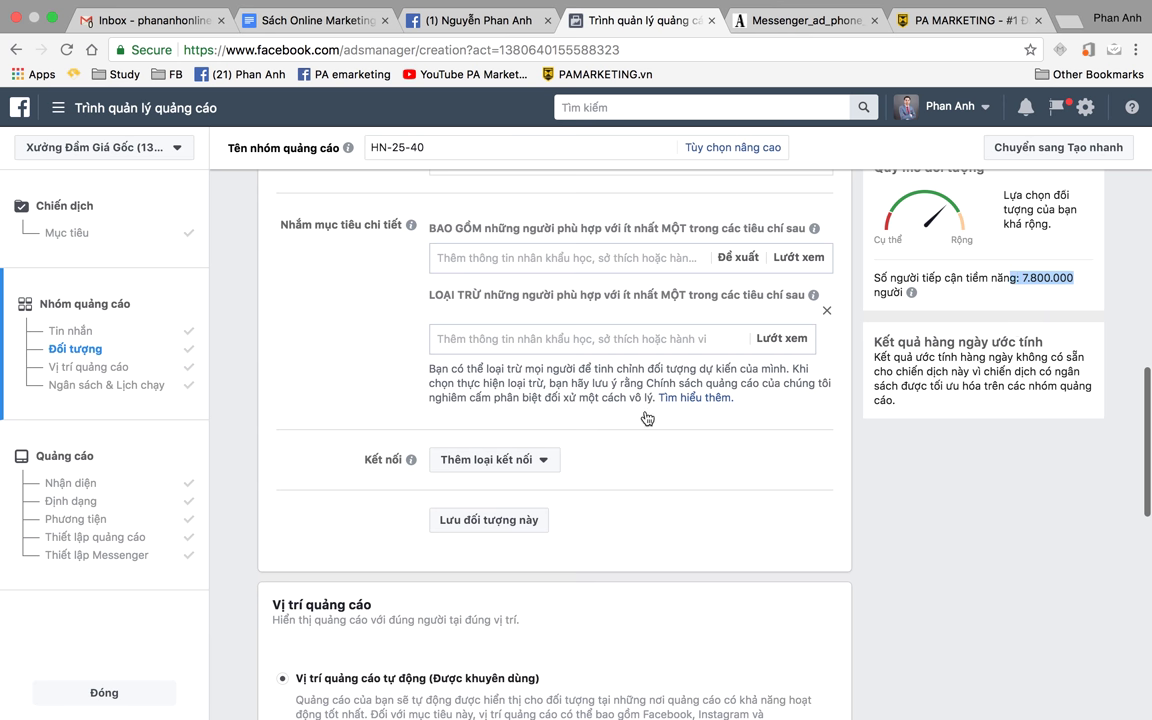
- Set the audience's age range to 25–40
scroll(698, 398, "up", 5)
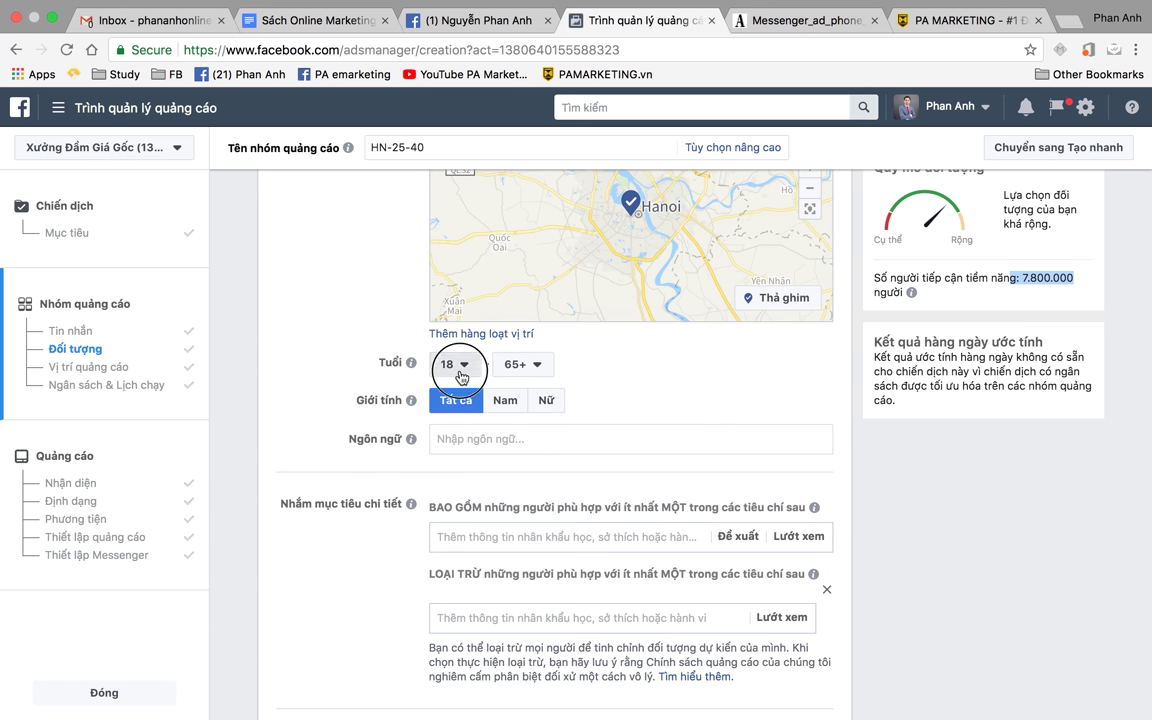
left_click(441, 364)
scroll(466, 545, "down", 1)
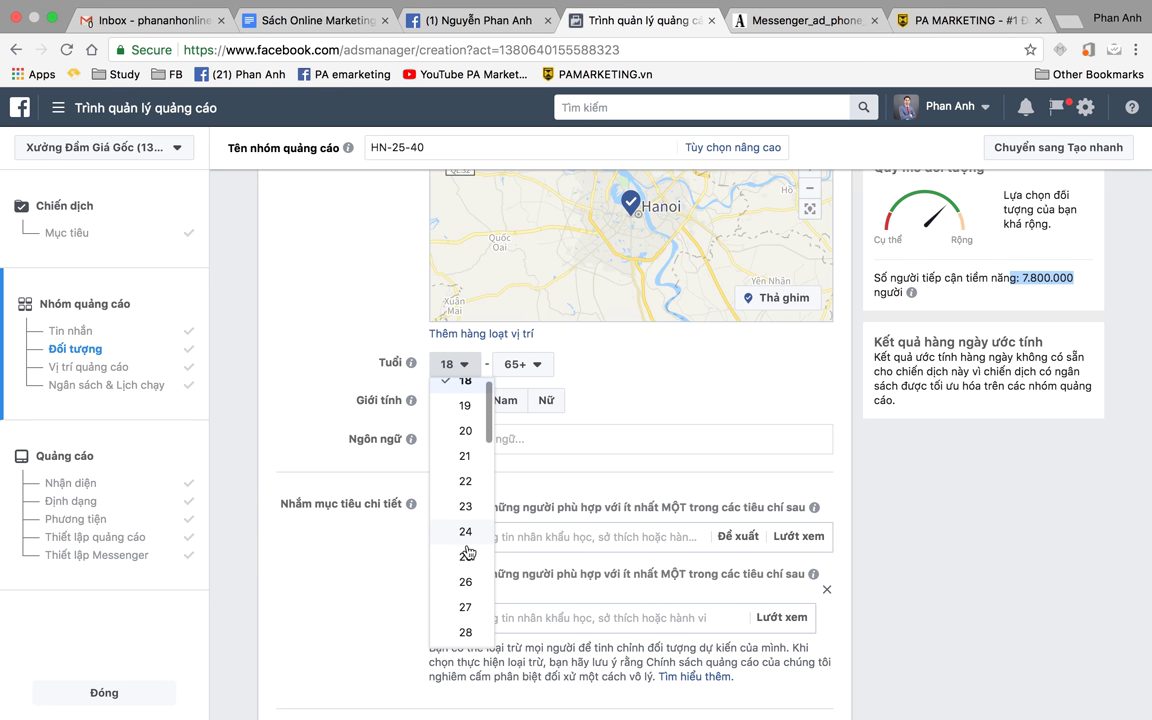
left_click(467, 557)
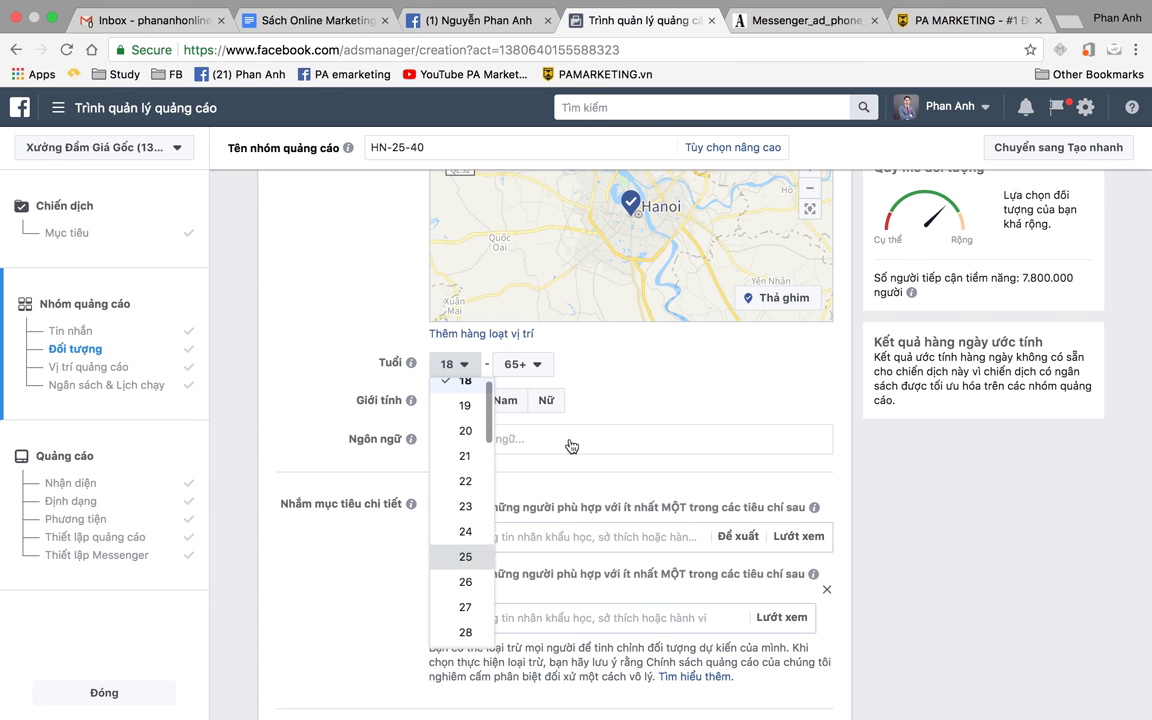
left_click(530, 364)
scroll(535, 465, "up", 5)
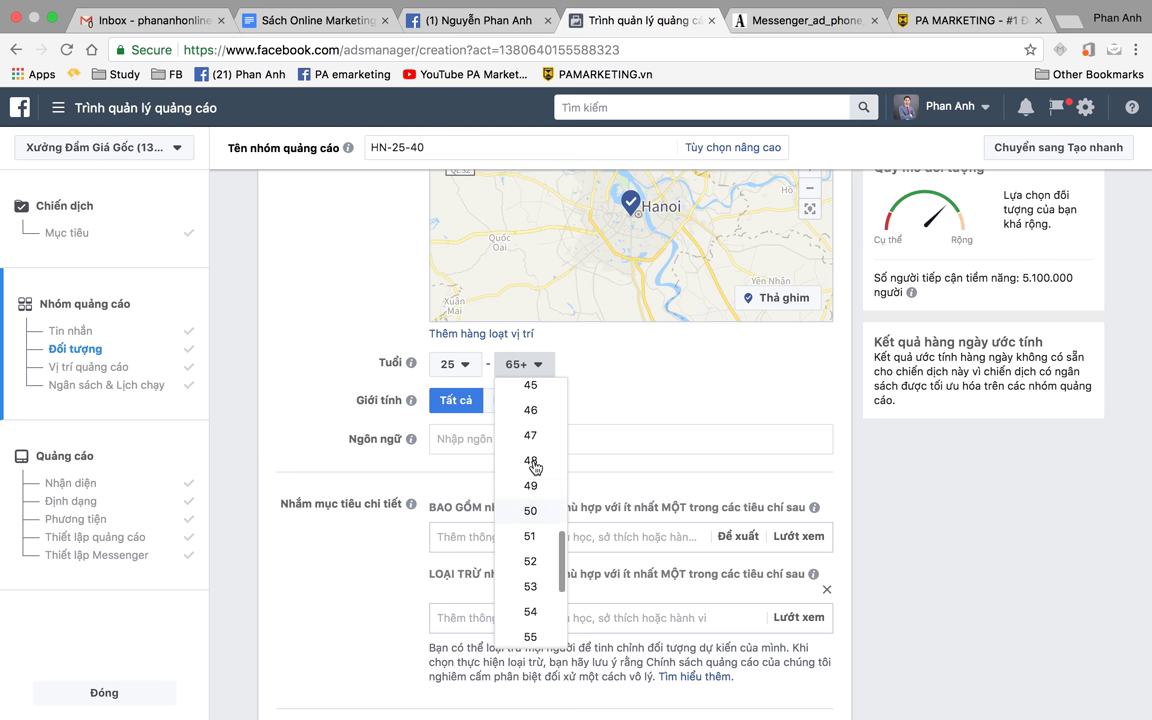
scroll(535, 465, "up", 3)
left_click(534, 448)
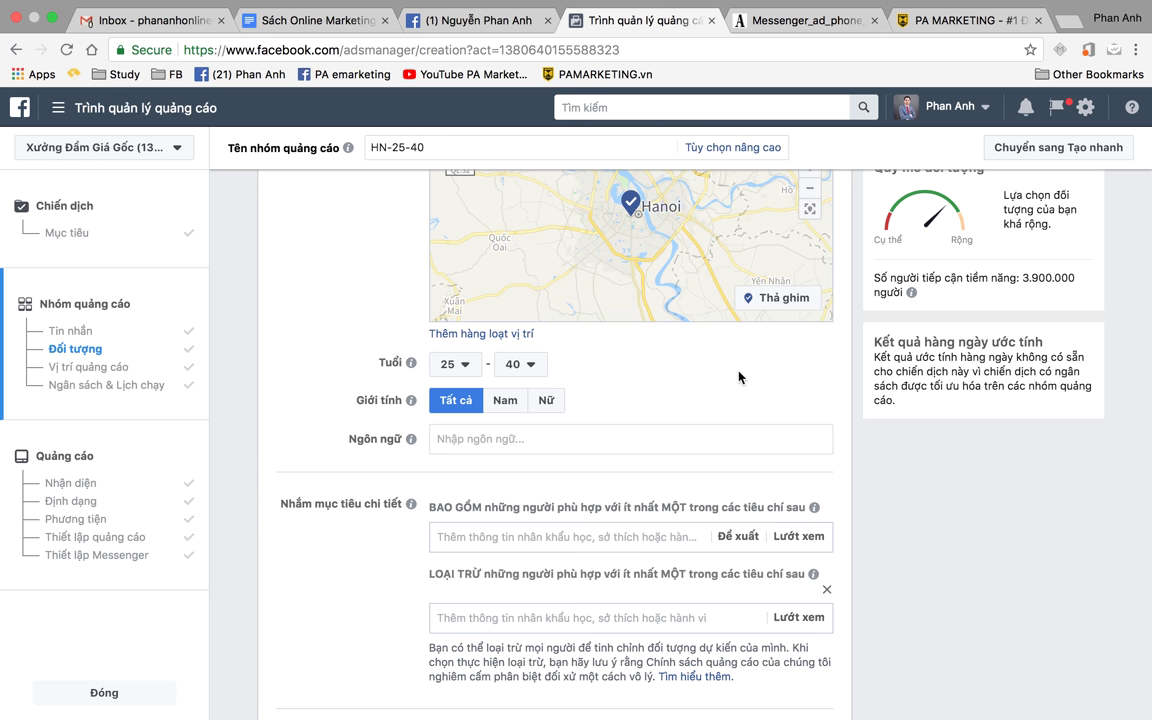
- Restrict the audience's gender to Nữ
scroll(325, 305, "up", 2)
scroll(325, 305, "down", 2)
left_click(548, 399)
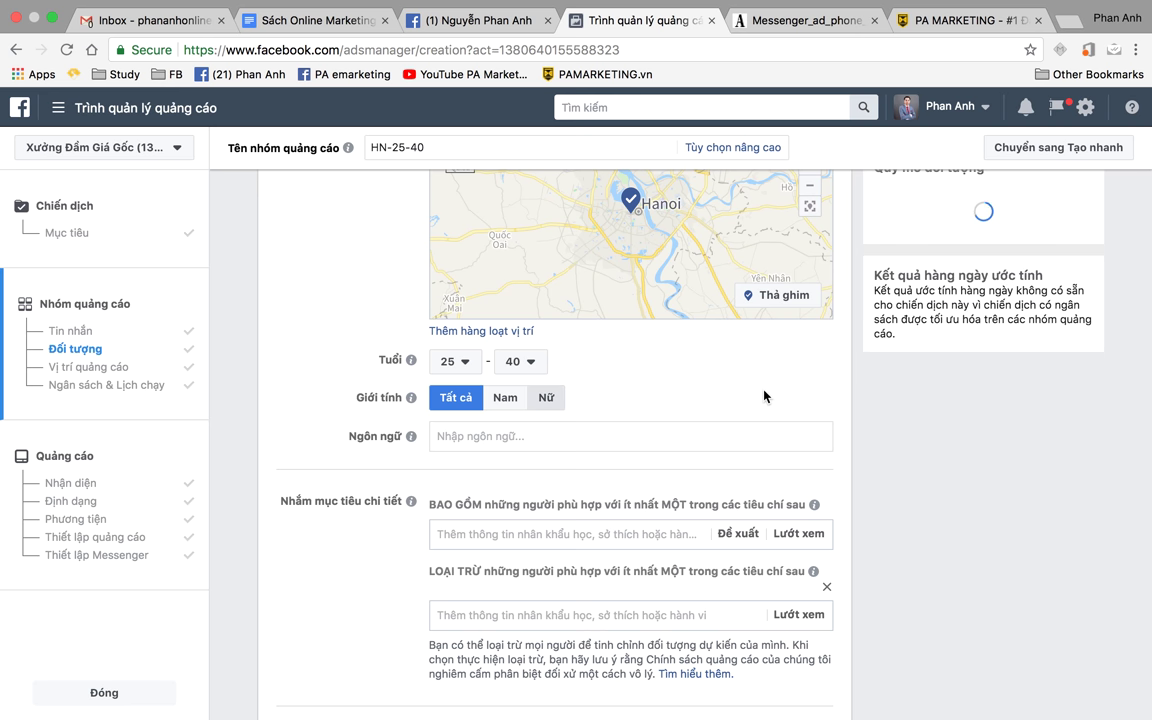
- Add the suggested interests Fashion Clothes, Fashion dress and Mua sắm trực tuyến to the included detailed targeting
scroll(1006, 500, "down", 3)
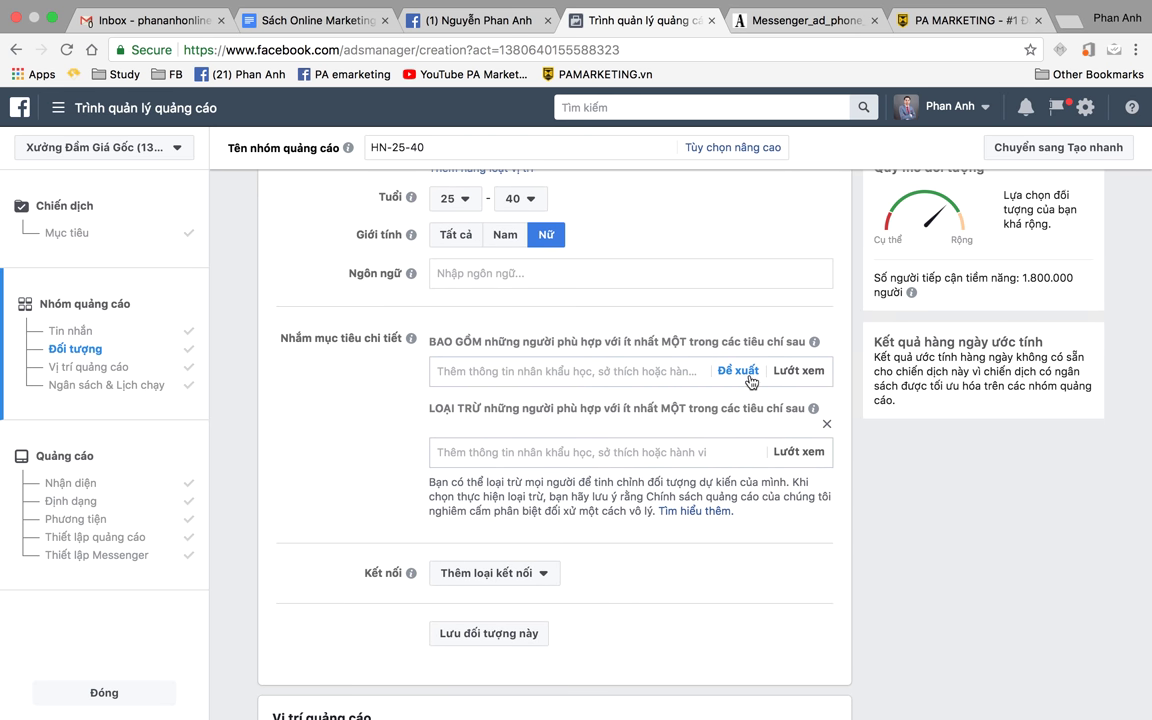
left_click(738, 371)
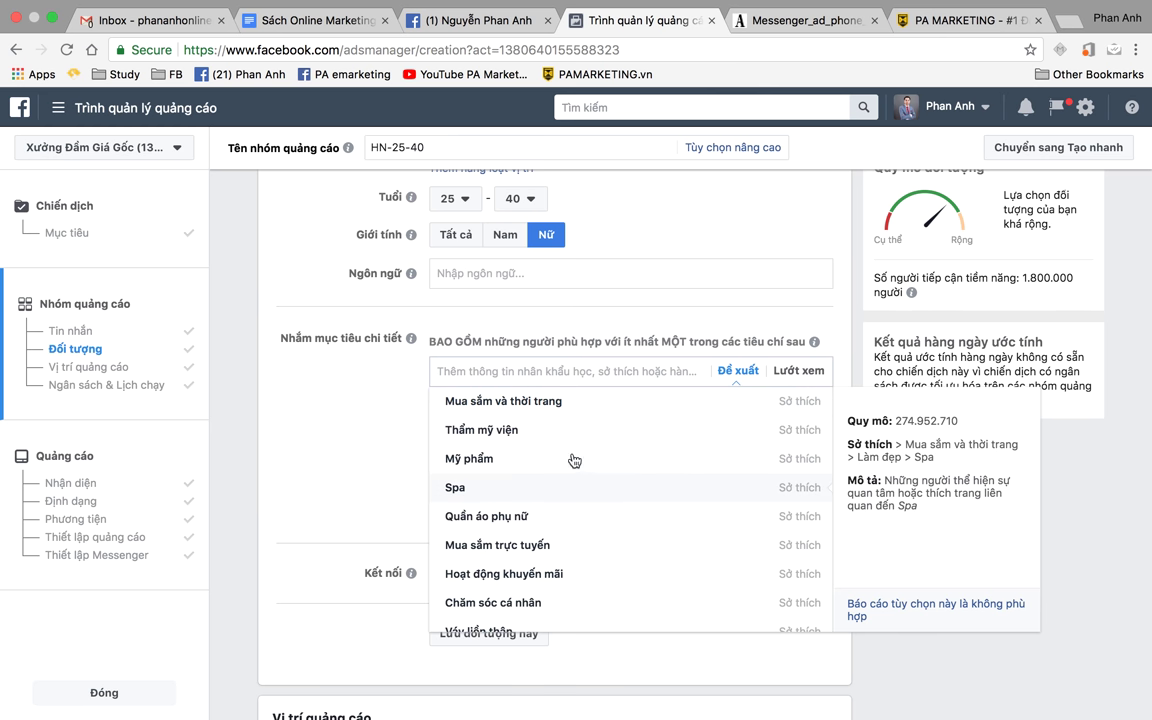
scroll(577, 527, "down", 10)
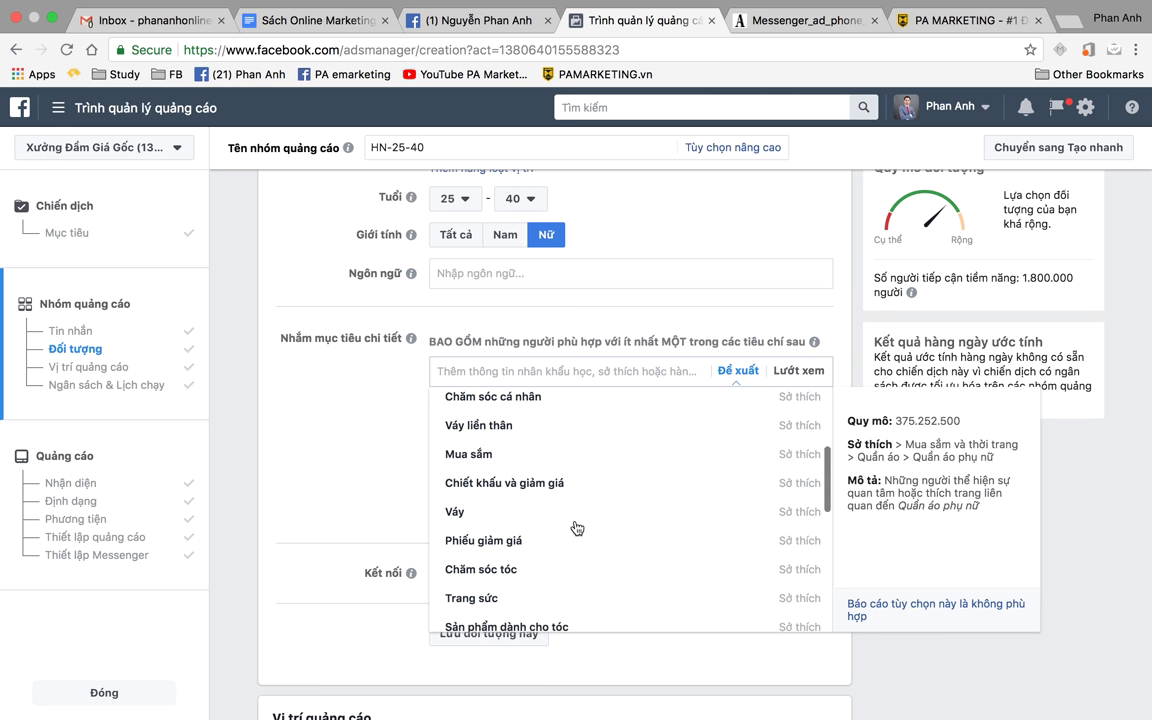
scroll(577, 527, "down", 3)
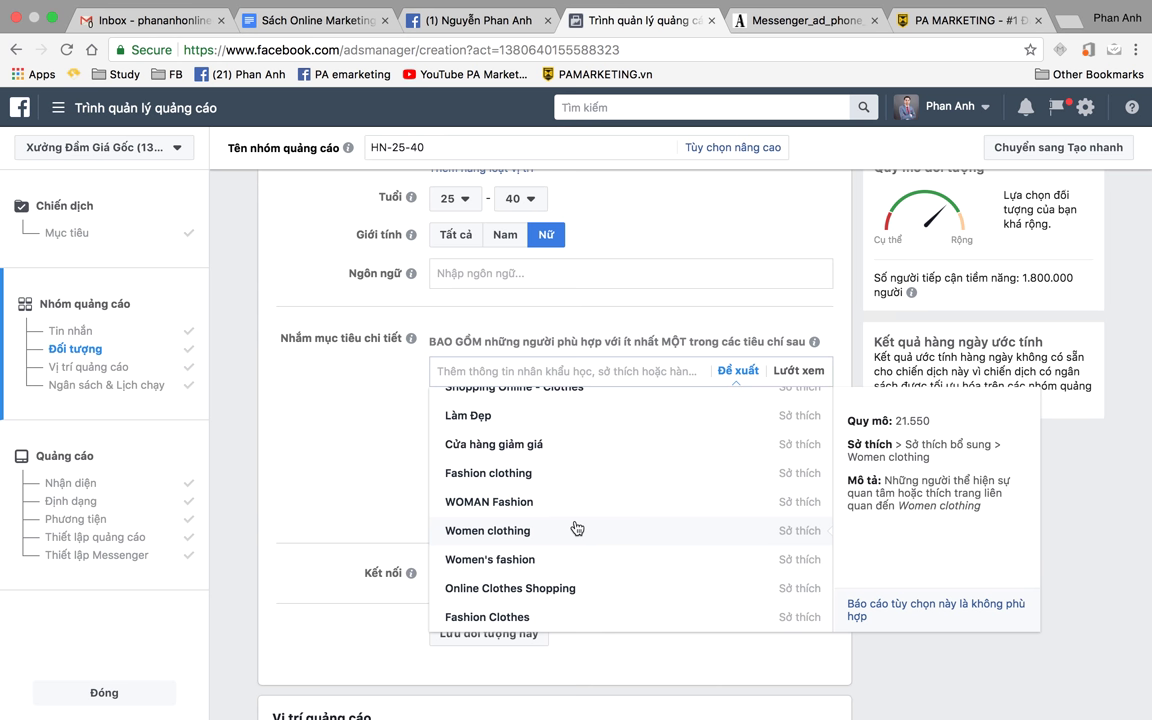
left_click(465, 565)
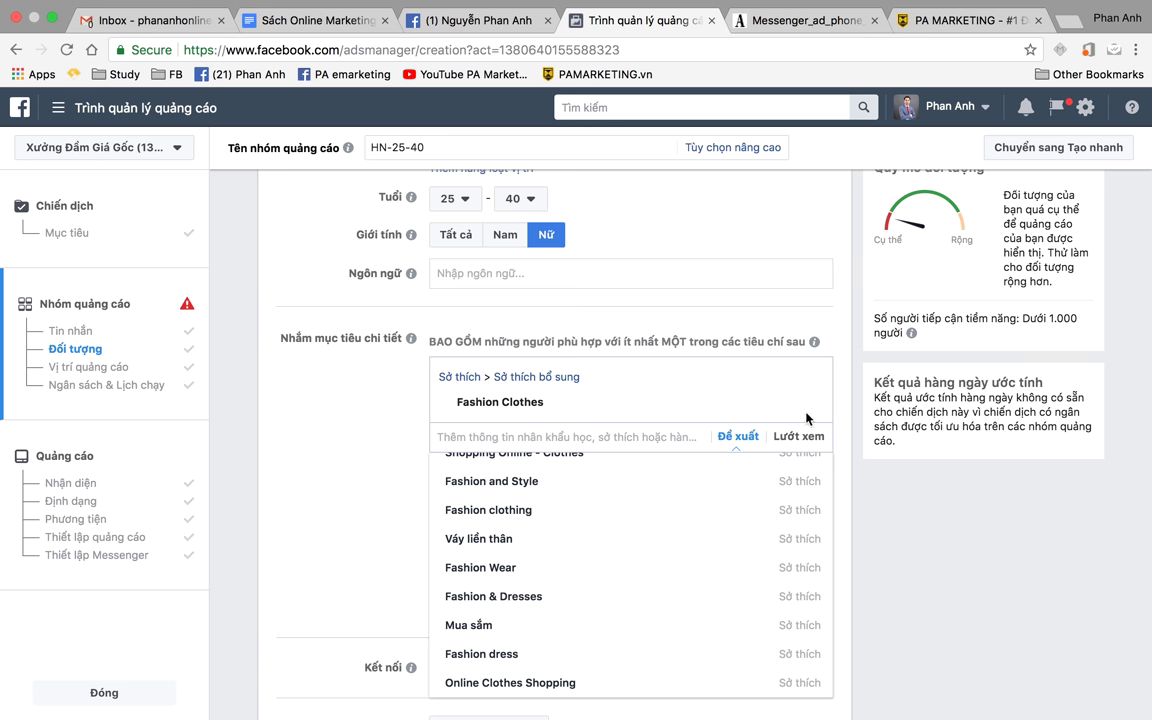
left_click(510, 656)
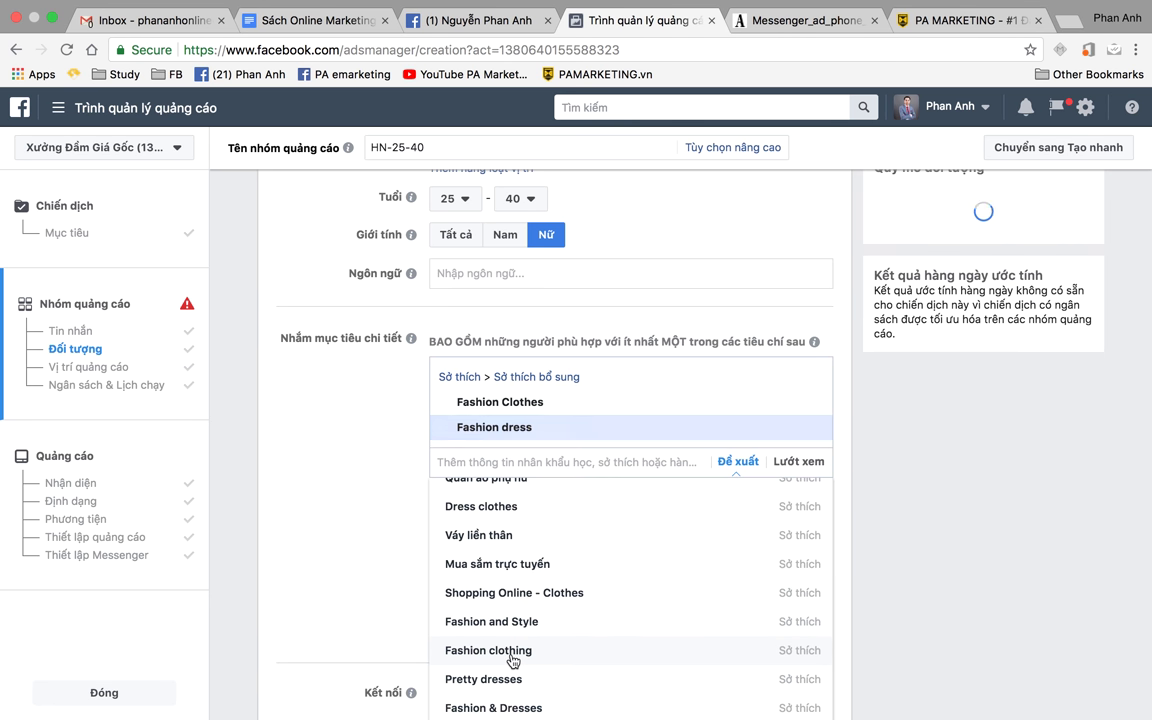
left_click(510, 564)
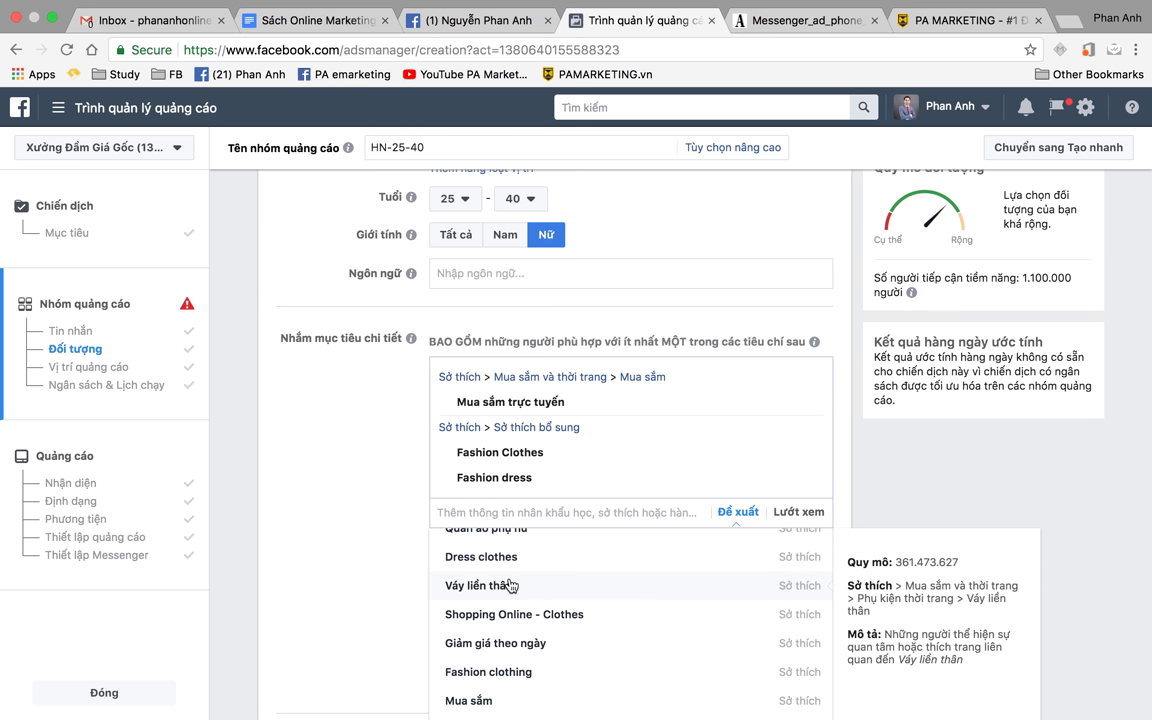
- Add the suggested interests Váy liền thân, Quần áo phụ nữ and Mua sắm và thời trang to the included detailed targeting
left_click(510, 585)
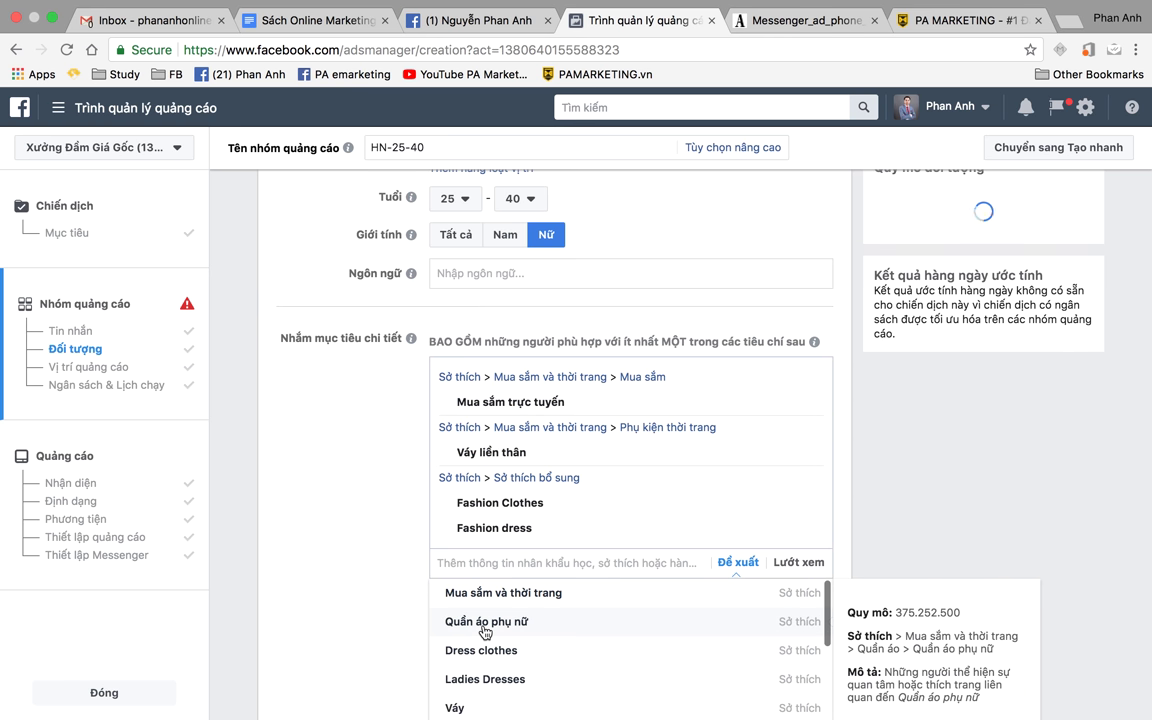
left_click(484, 630)
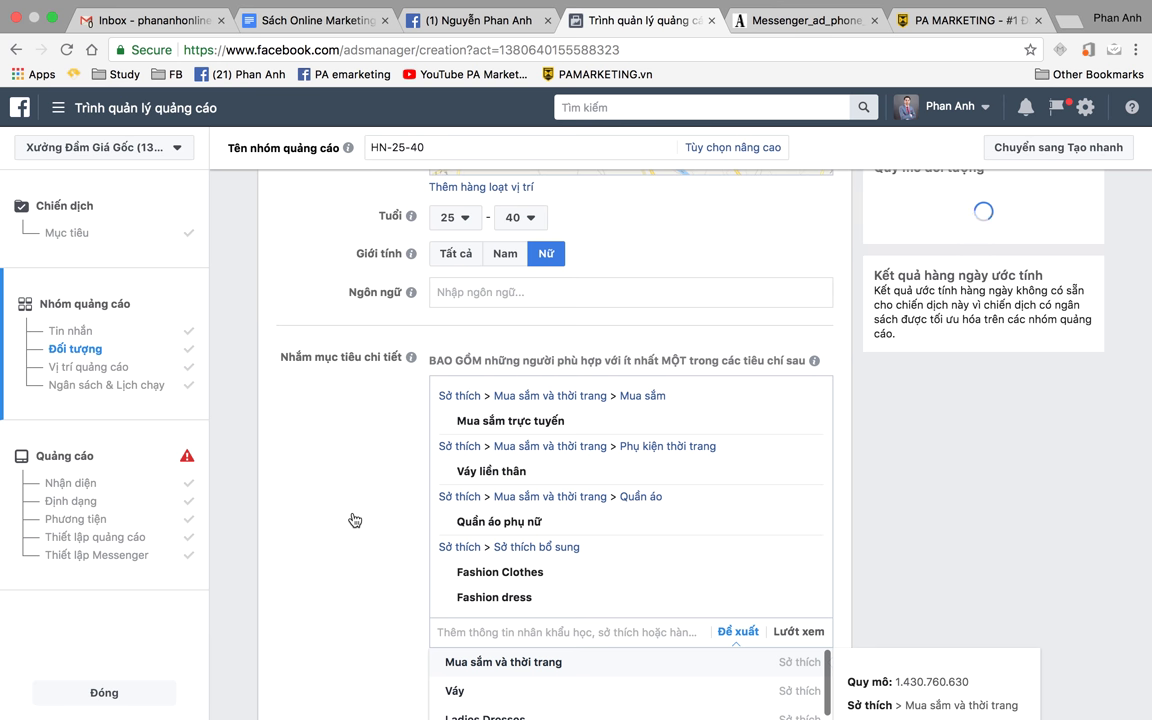
left_click(503, 662)
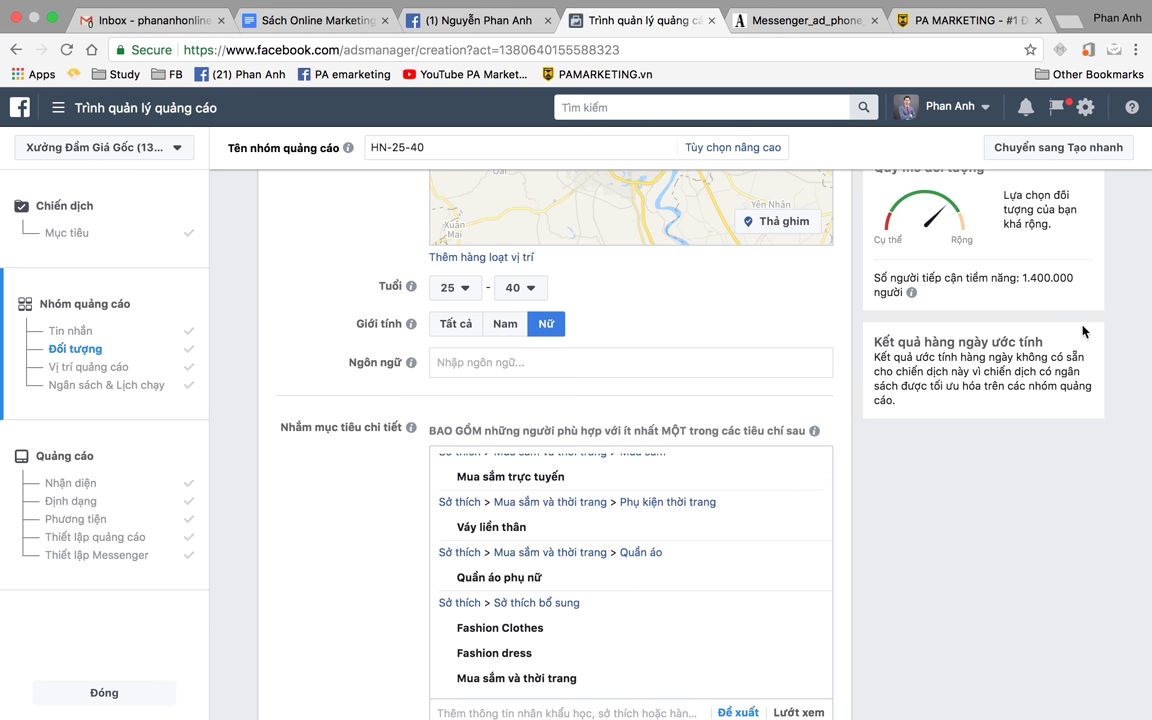
scroll(914, 556, "down", 2)
scroll(914, 559, "down", 5)
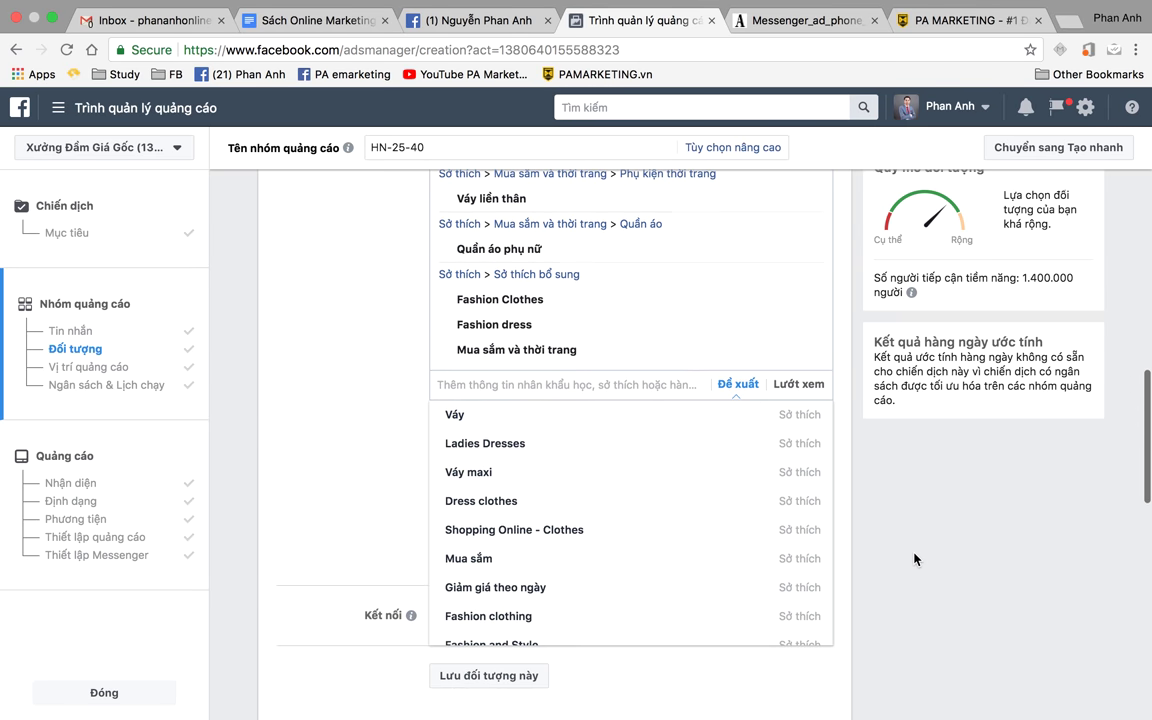
left_click(333, 342)
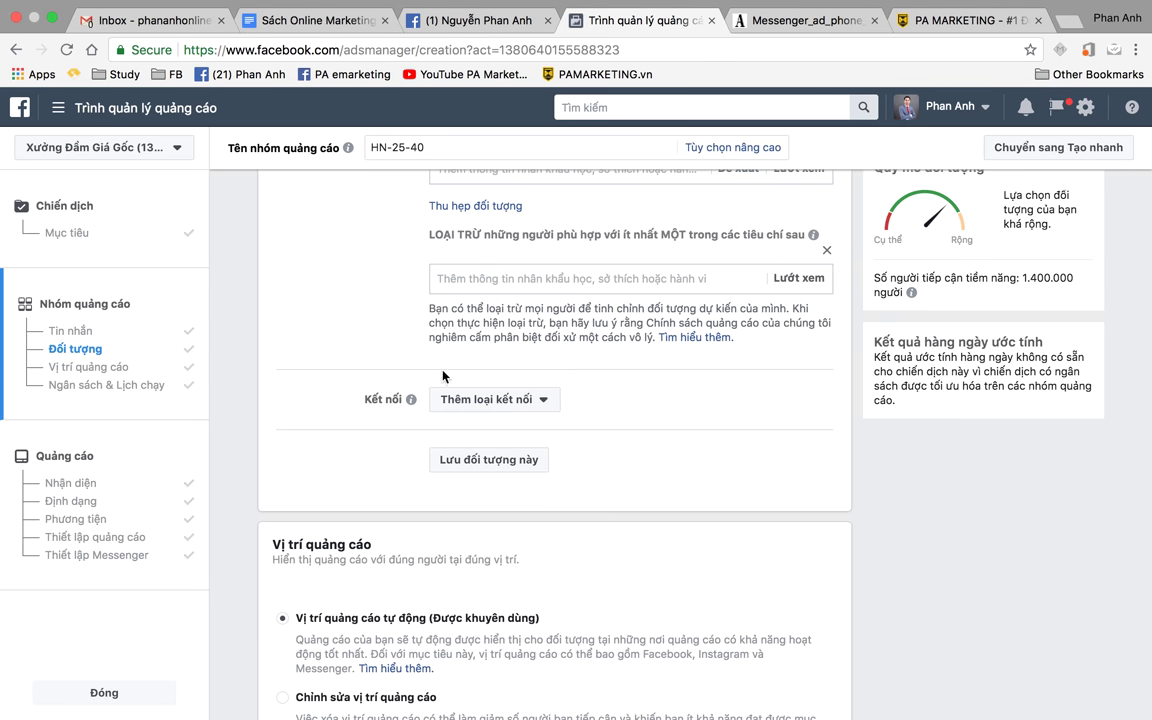
- Add a Facebook Page connection to the audience that excludes people who like your Page (Loại trừ những người thích Trang của bạn)
left_click(500, 399)
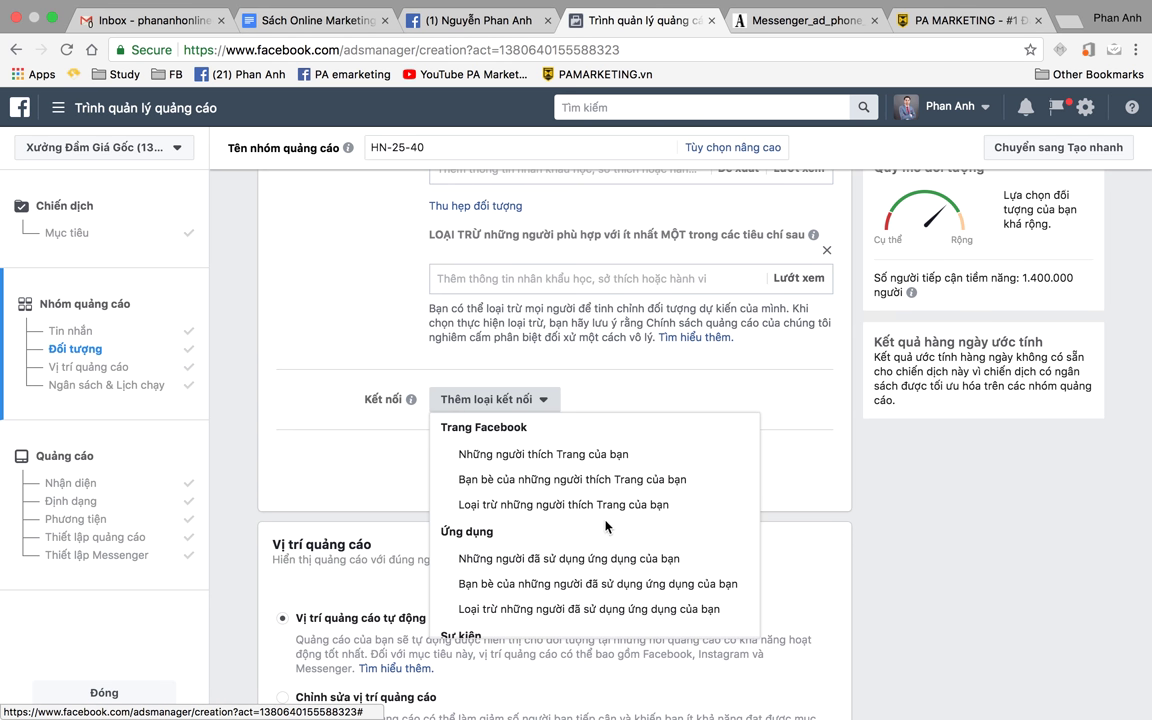
left_click(560, 504)
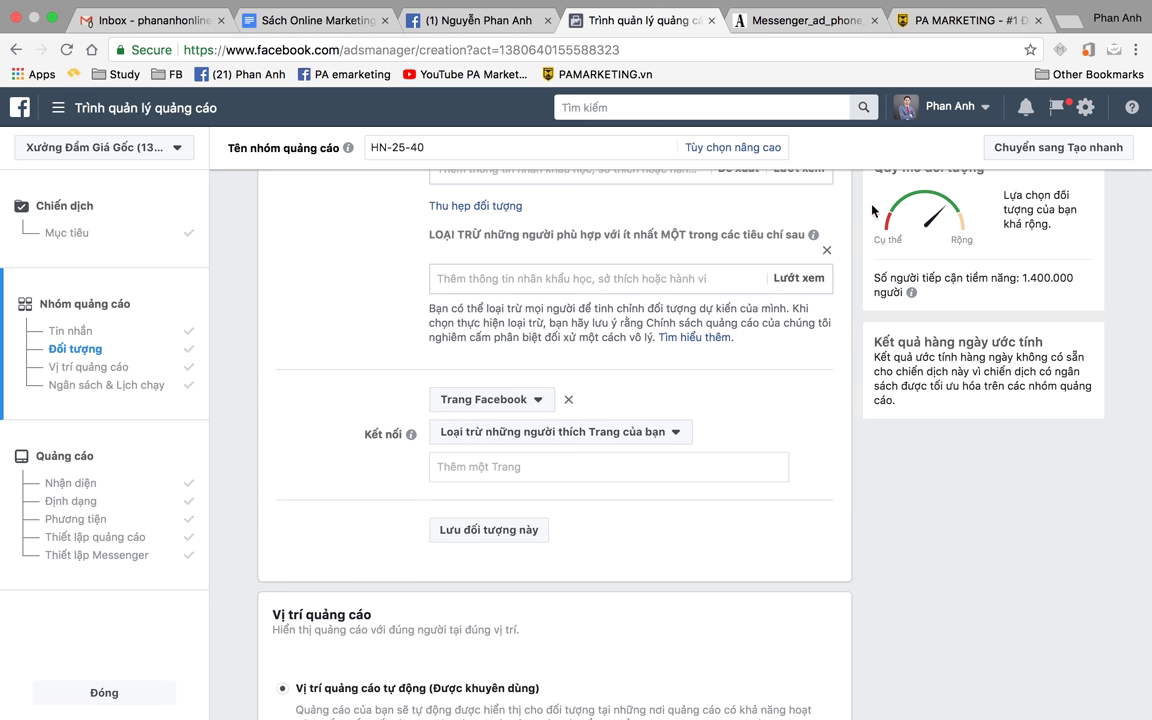
scroll(947, 533, "up", 1)
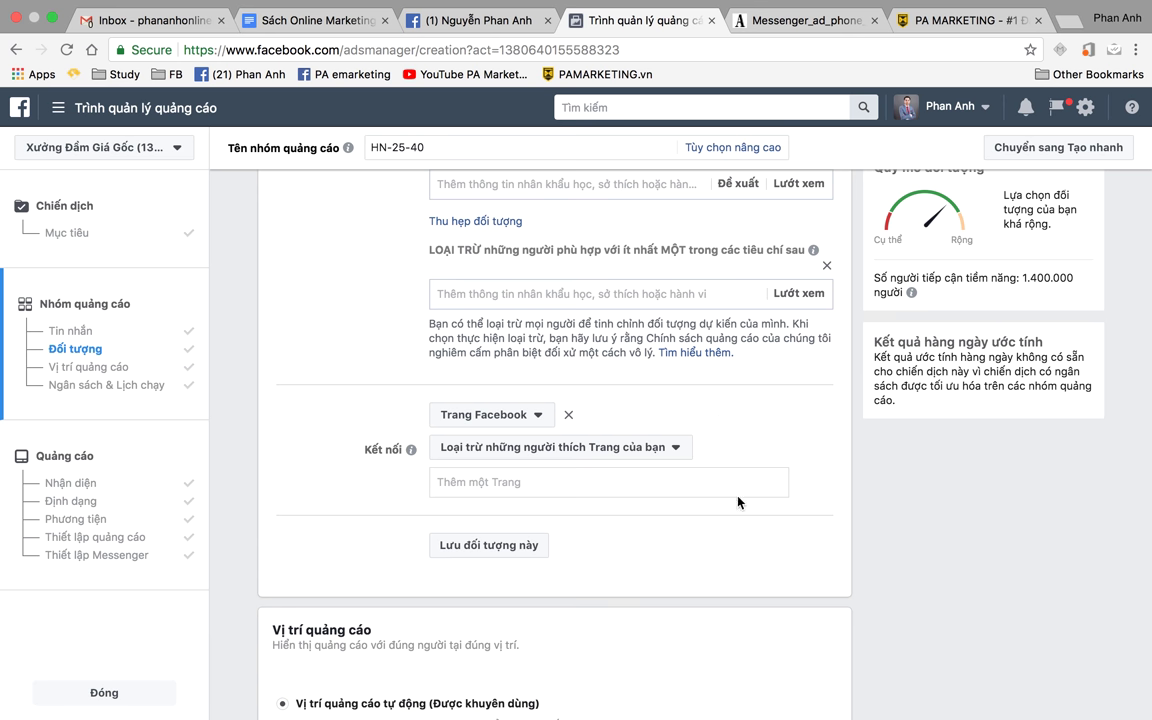
- Switch the ad set to manually edited placements (Chỉnh sửa vị trí quảng cáo) and exclude Instagram from the platforms
scroll(741, 507, "down", 3)
scroll(741, 507, "down", 5)
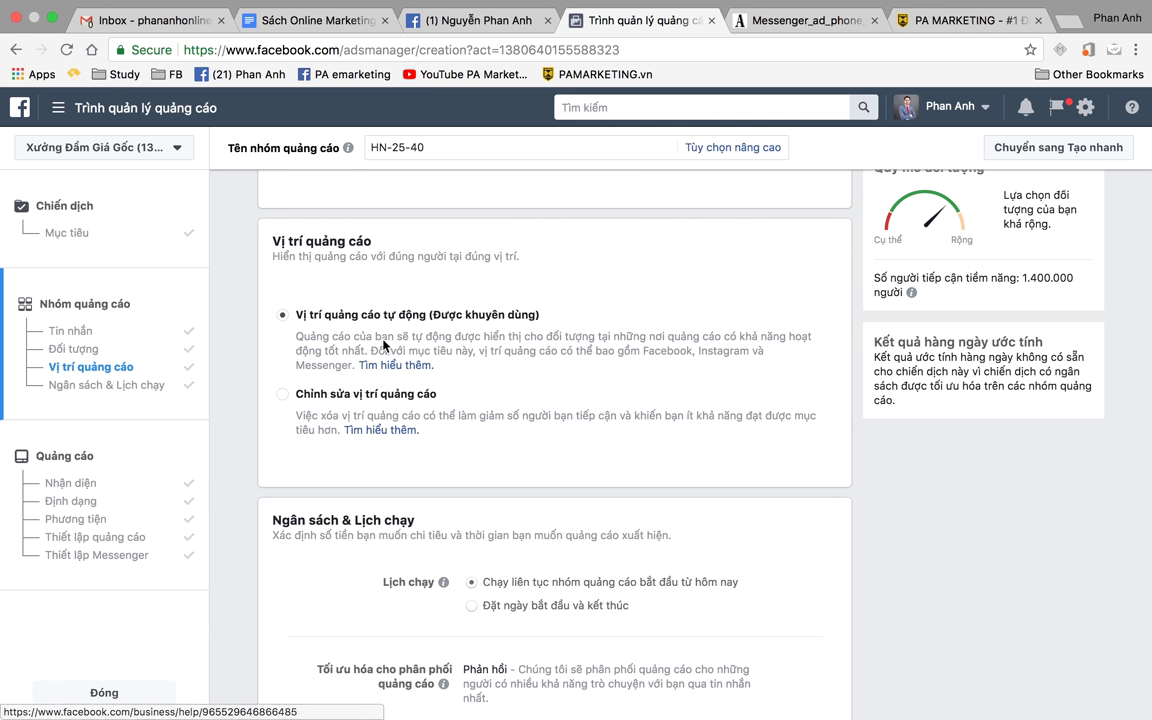
left_click(372, 397)
scroll(540, 406, "down", 5)
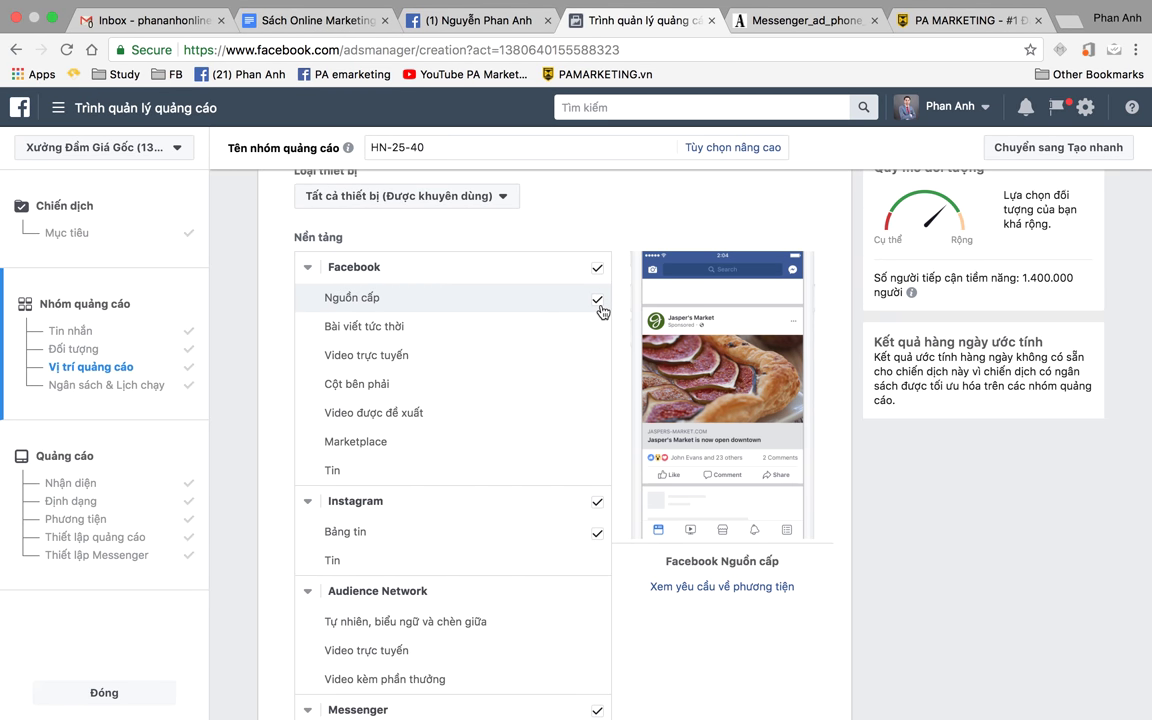
scroll(598, 500, "down", 2)
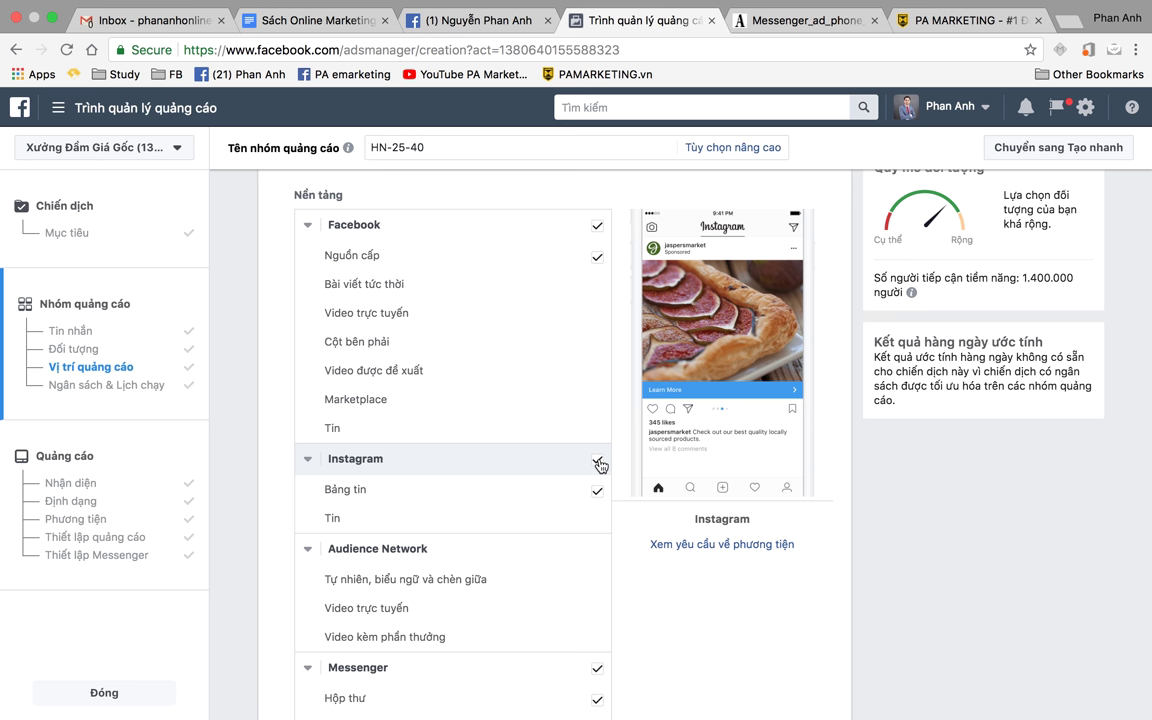
left_click(599, 464)
scroll(609, 532, "down", 2)
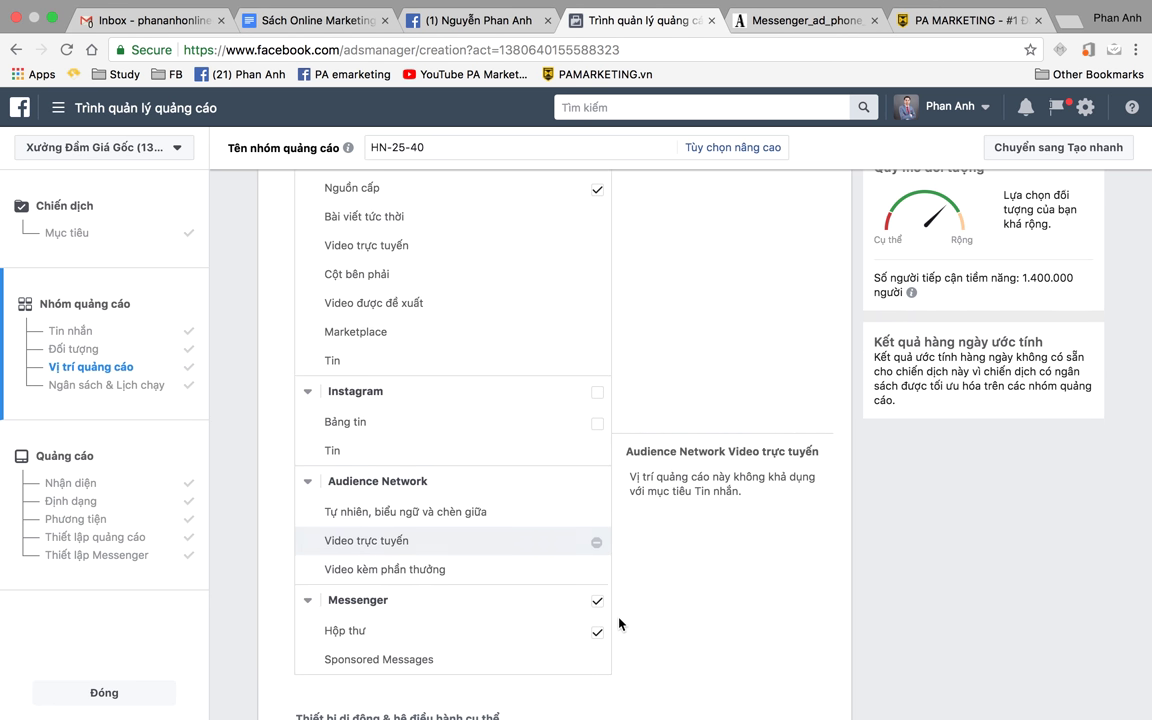
scroll(619, 628, "down", 1)
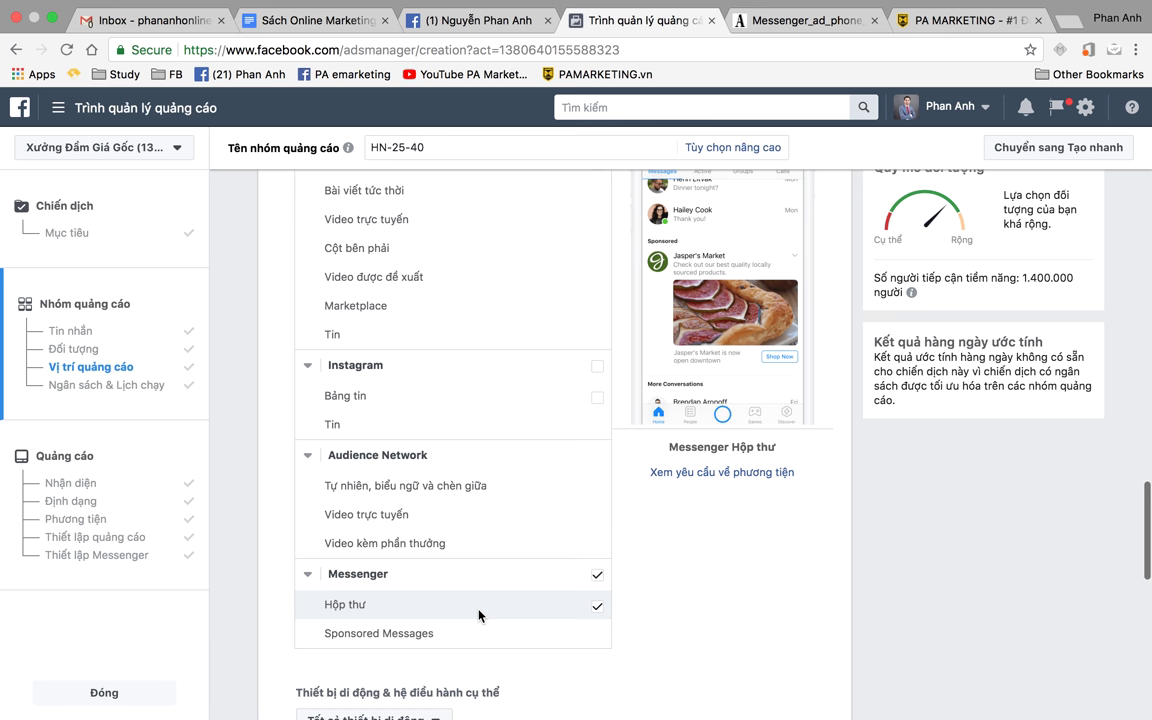
scroll(478, 615, "up", 1)
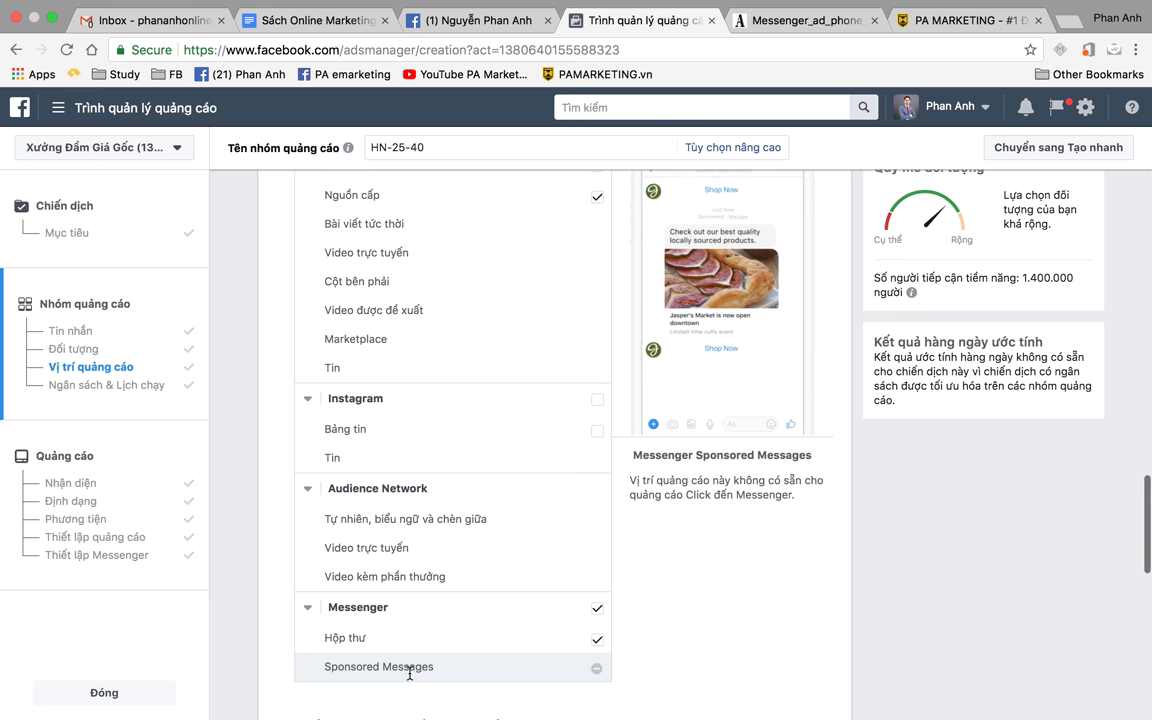
- Schedule the ad set with a start and end date, setting the end date to 14/9/2018
scroll(689, 669, "down", 5)
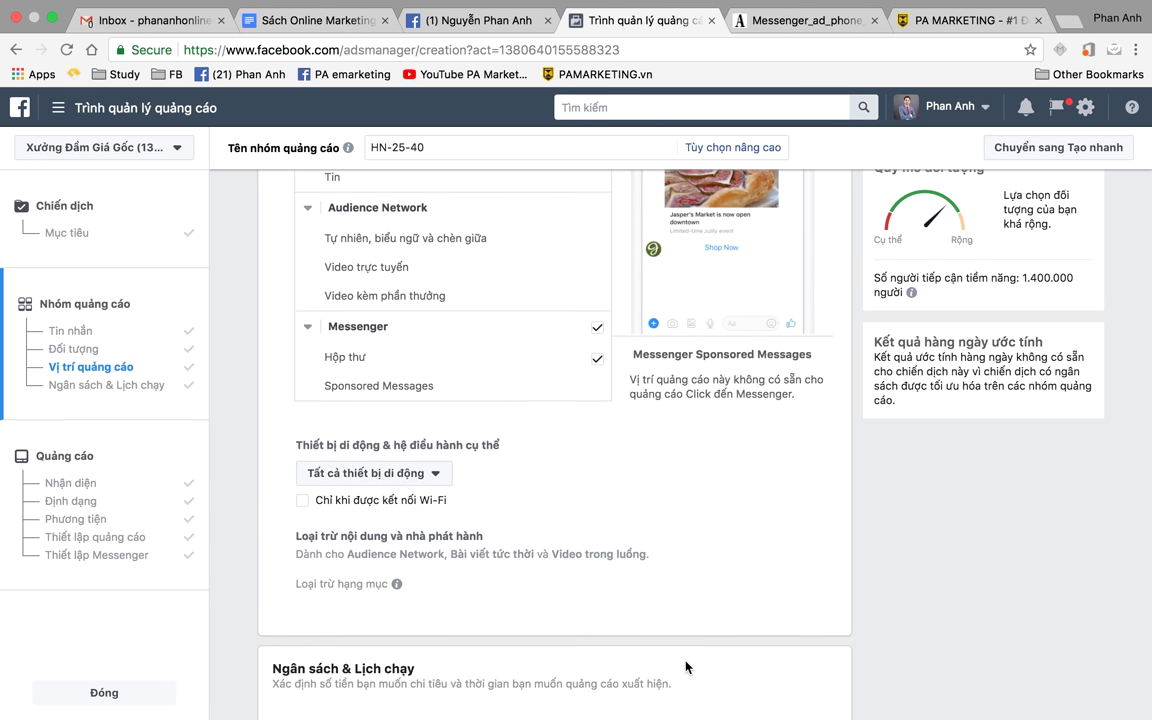
scroll(686, 667, "down", 7)
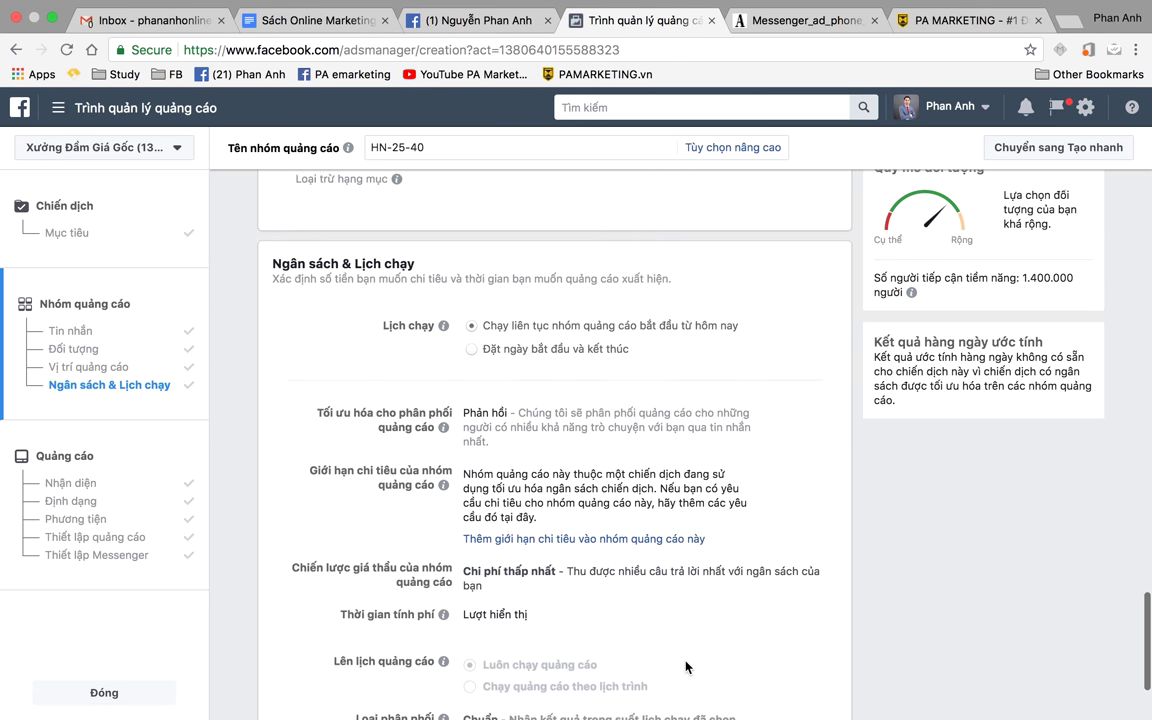
scroll(686, 667, "down", 1)
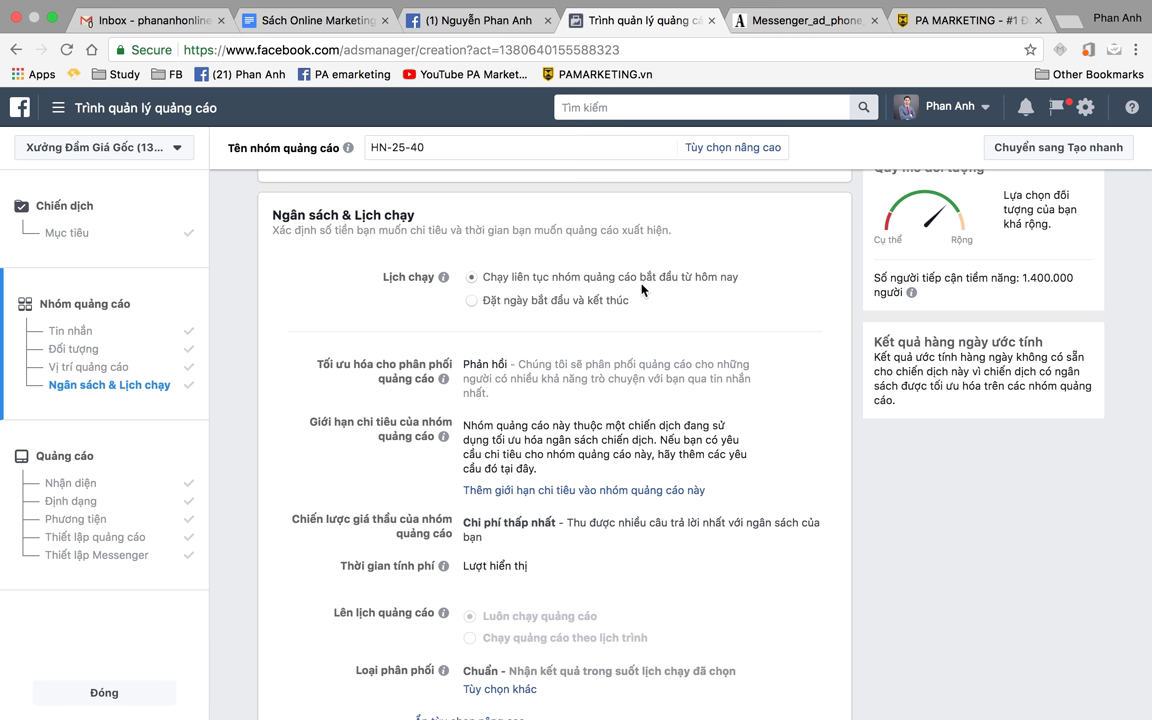
left_click(572, 303)
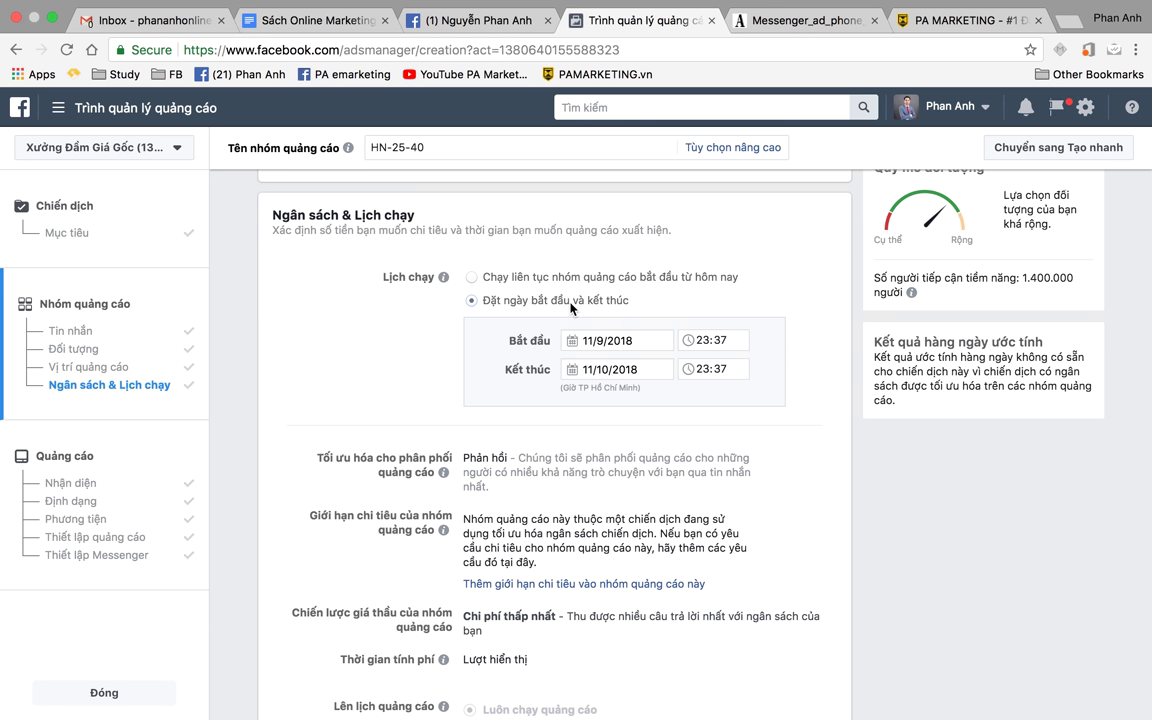
left_click(633, 342)
left_click(633, 341)
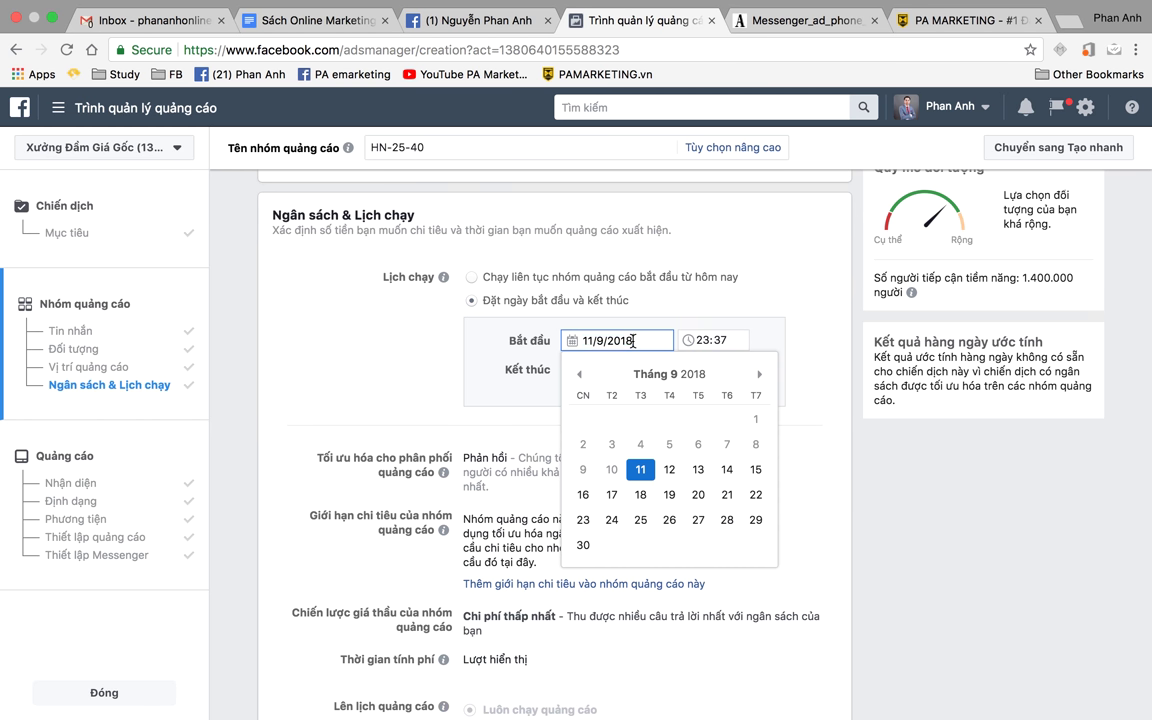
left_click(789, 298)
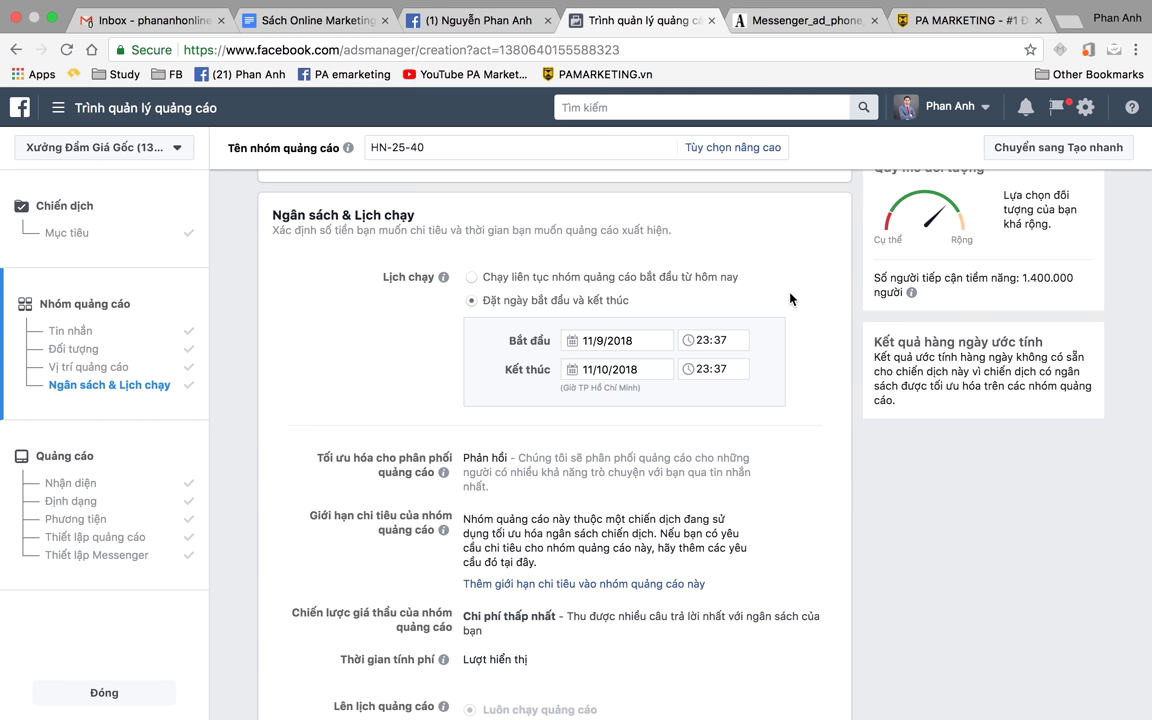
left_click(625, 369)
left_click(579, 403)
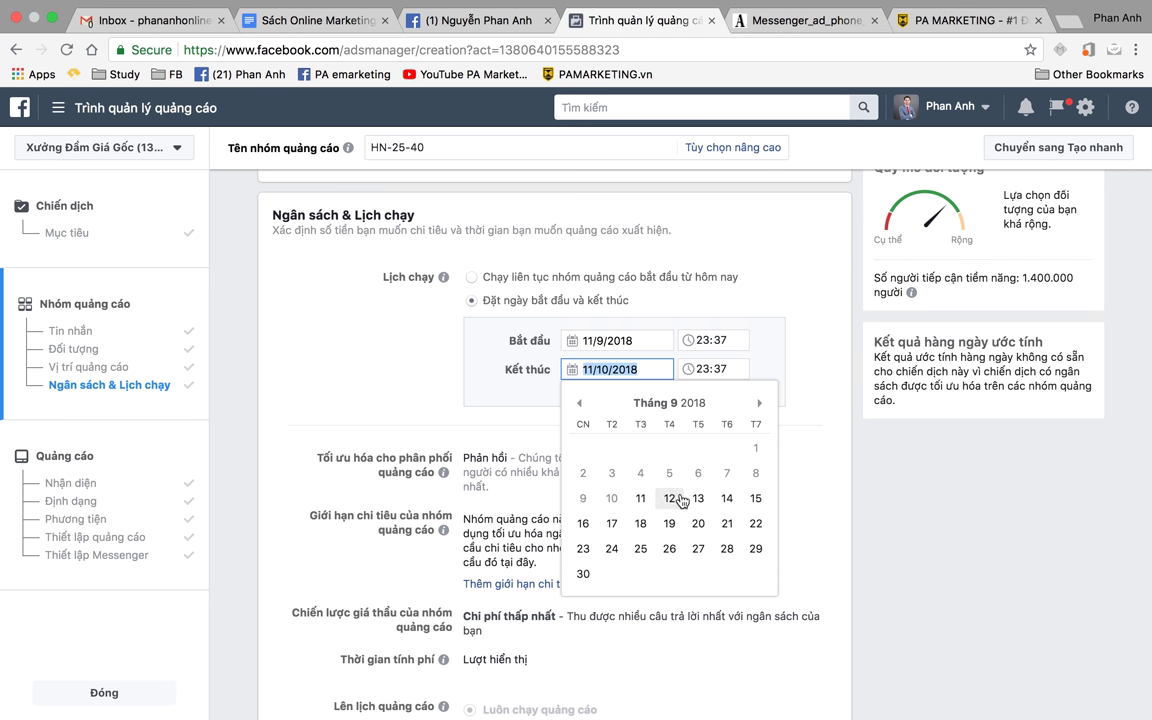
left_click(727, 498)
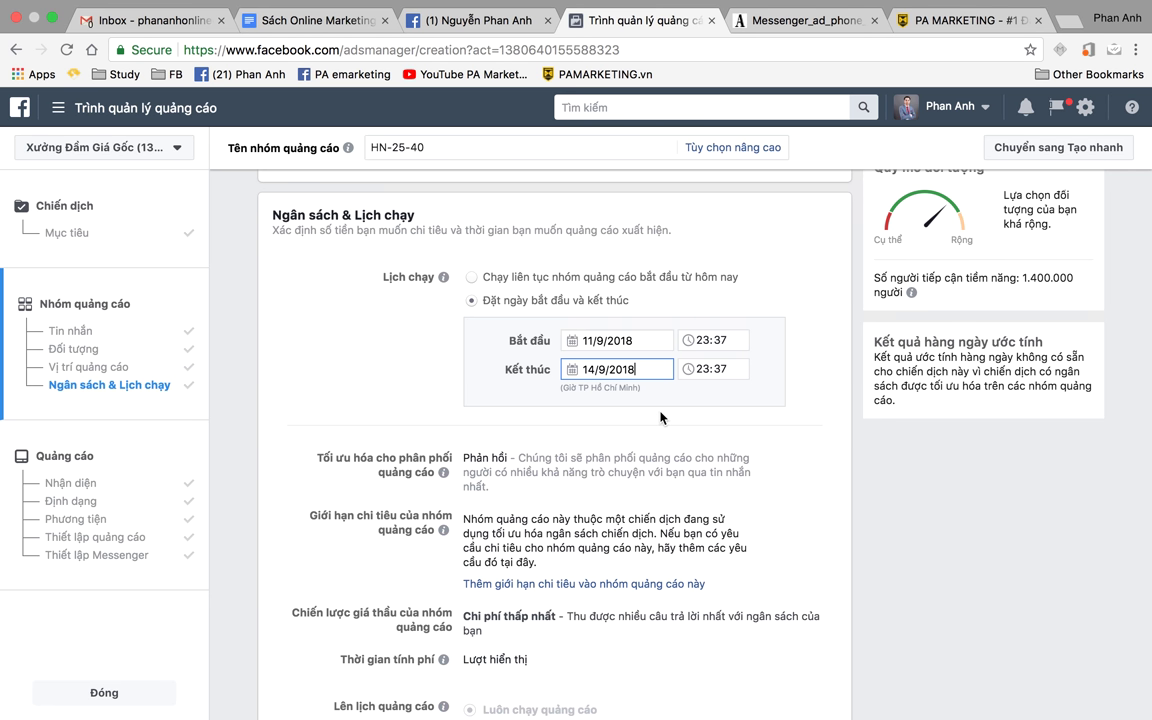
- Review the ad set's delivery optimization, spending limit, bid strategy, billing and delivery type settings
scroll(655, 445, "down", 1)
scroll(660, 412, "up", 4)
scroll(660, 412, "down", 5)
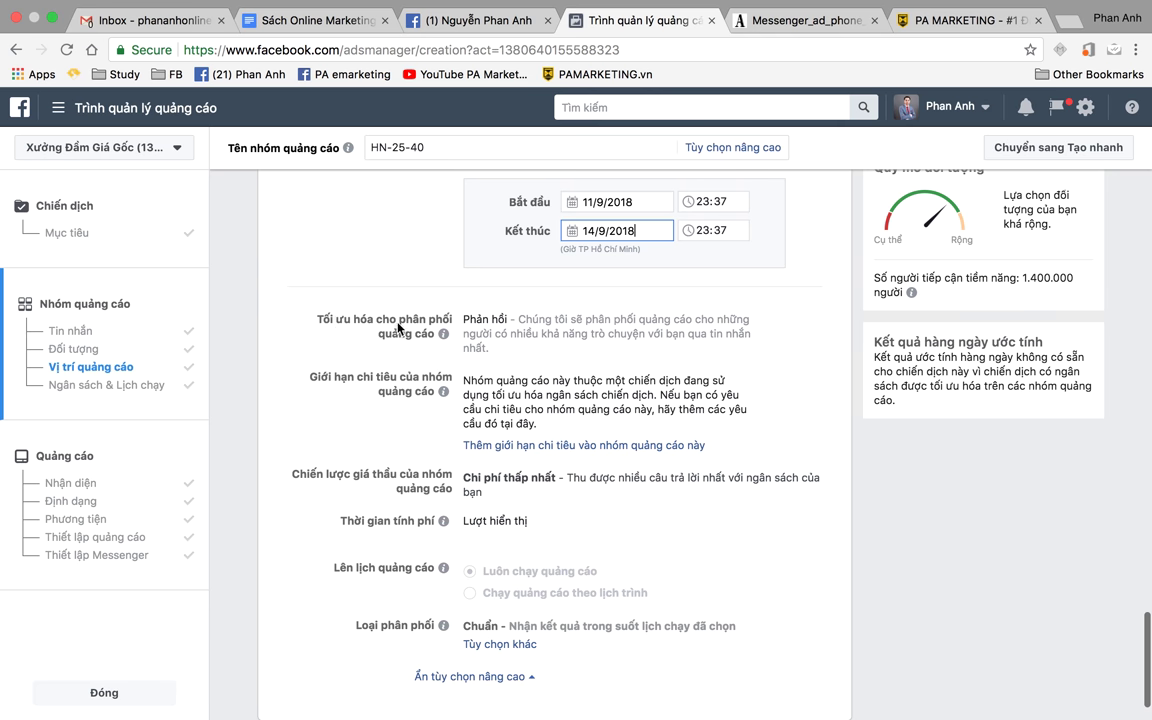
left_click_drag(468, 317, 533, 321)
left_click(501, 334)
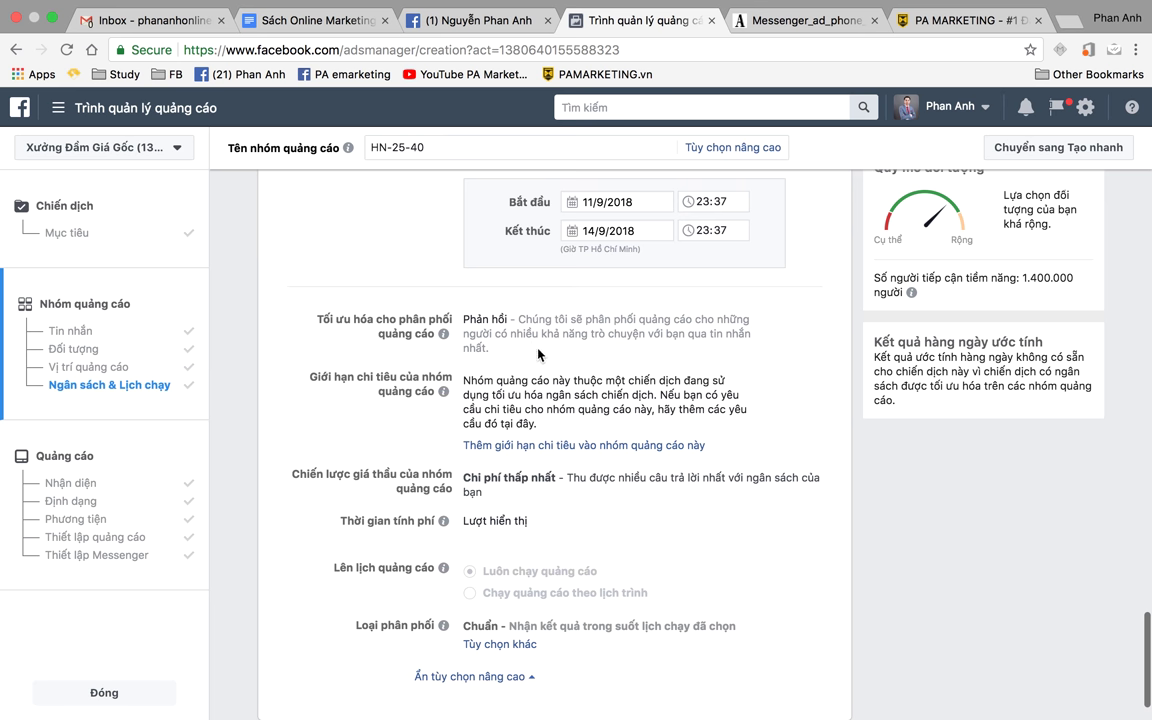
scroll(533, 381, "down", 2)
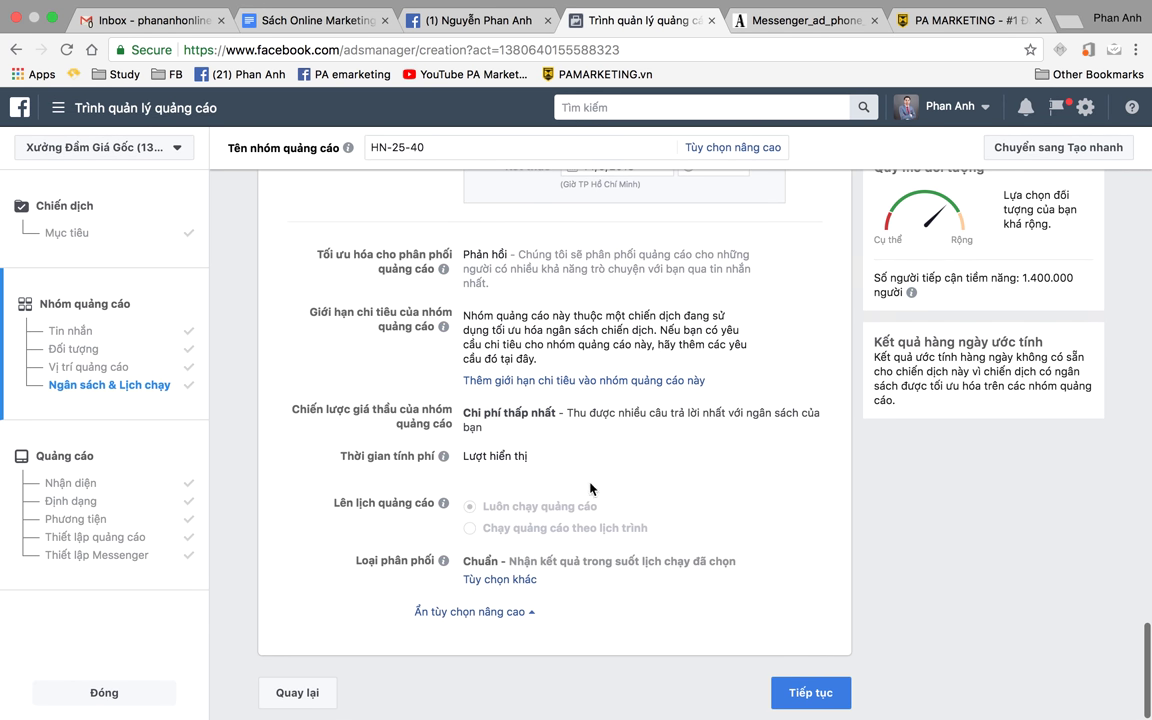
scroll(590, 488, "up", 1)
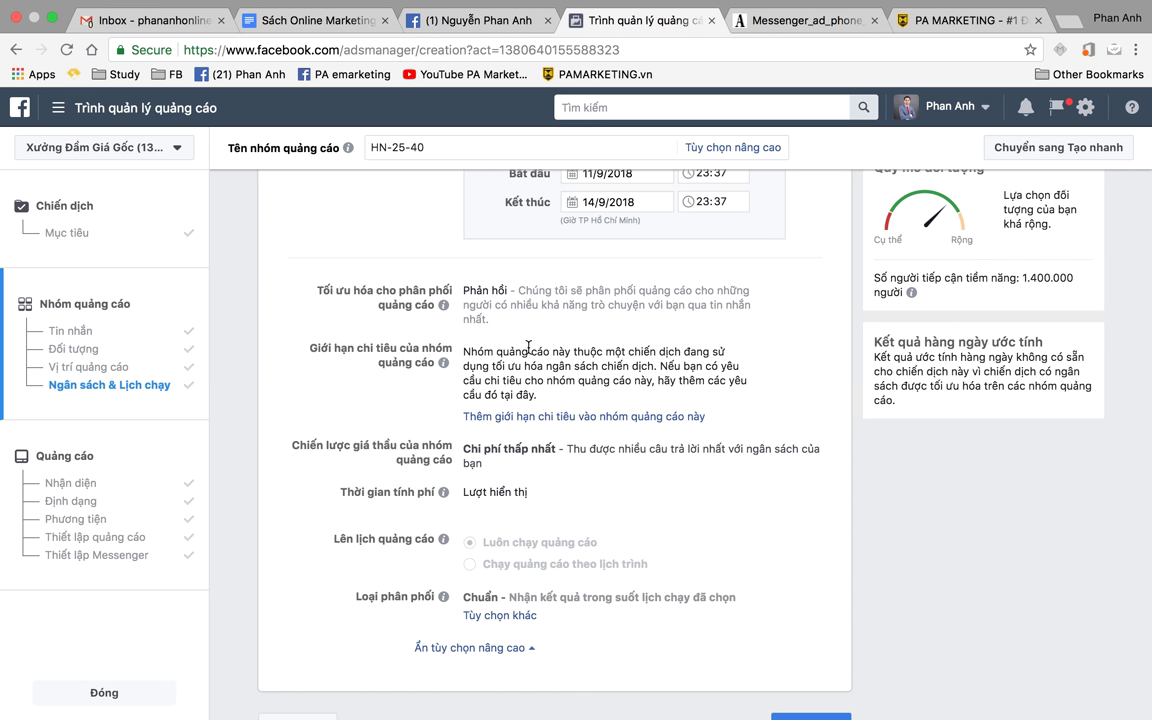
scroll(460, 289, "up", 2)
scroll(512, 328, "down", 2)
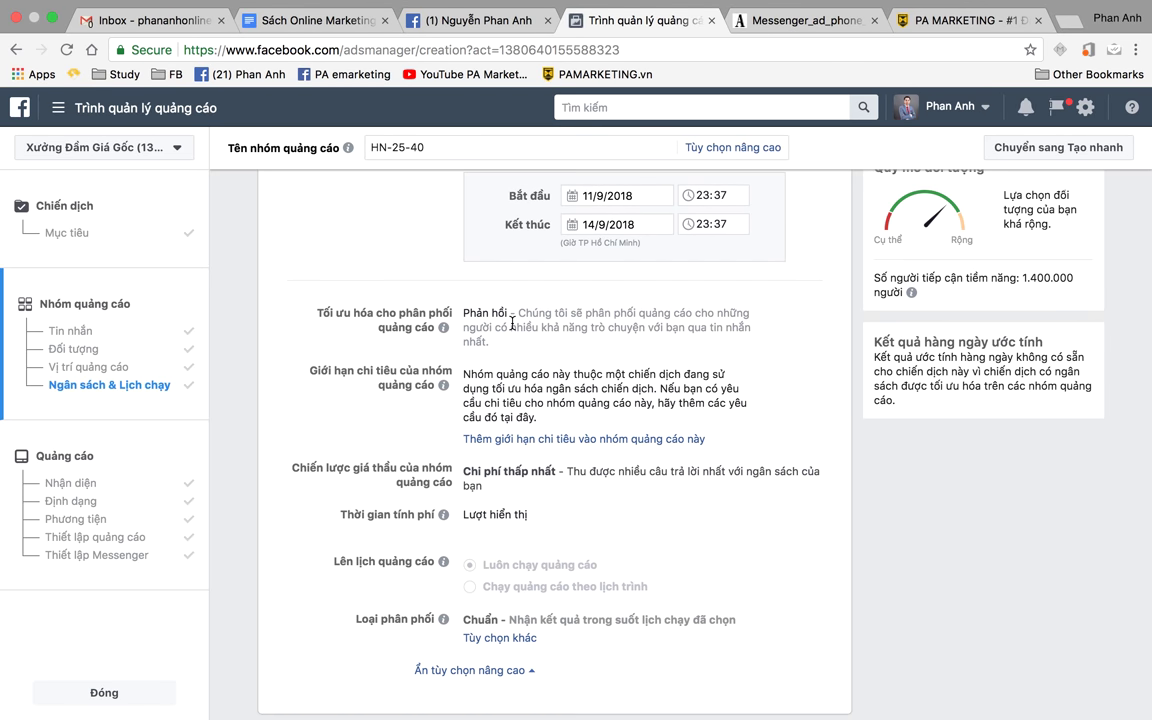
scroll(556, 430, "down", 1)
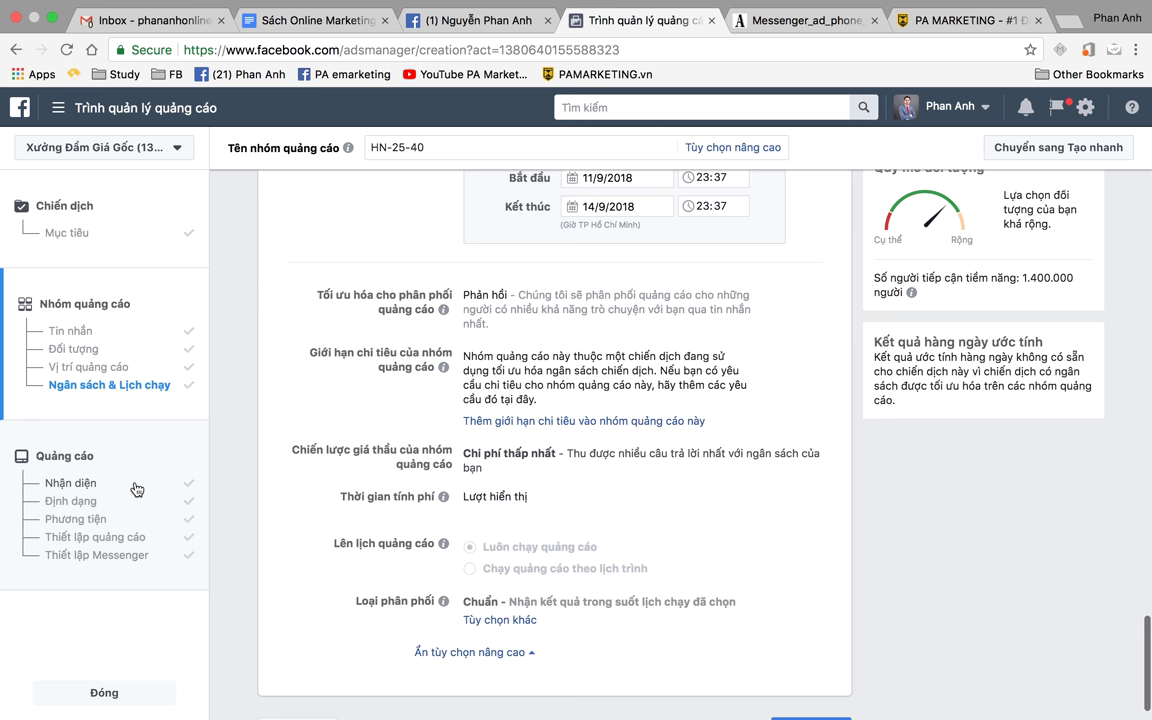
scroll(512, 470, "down", 1)
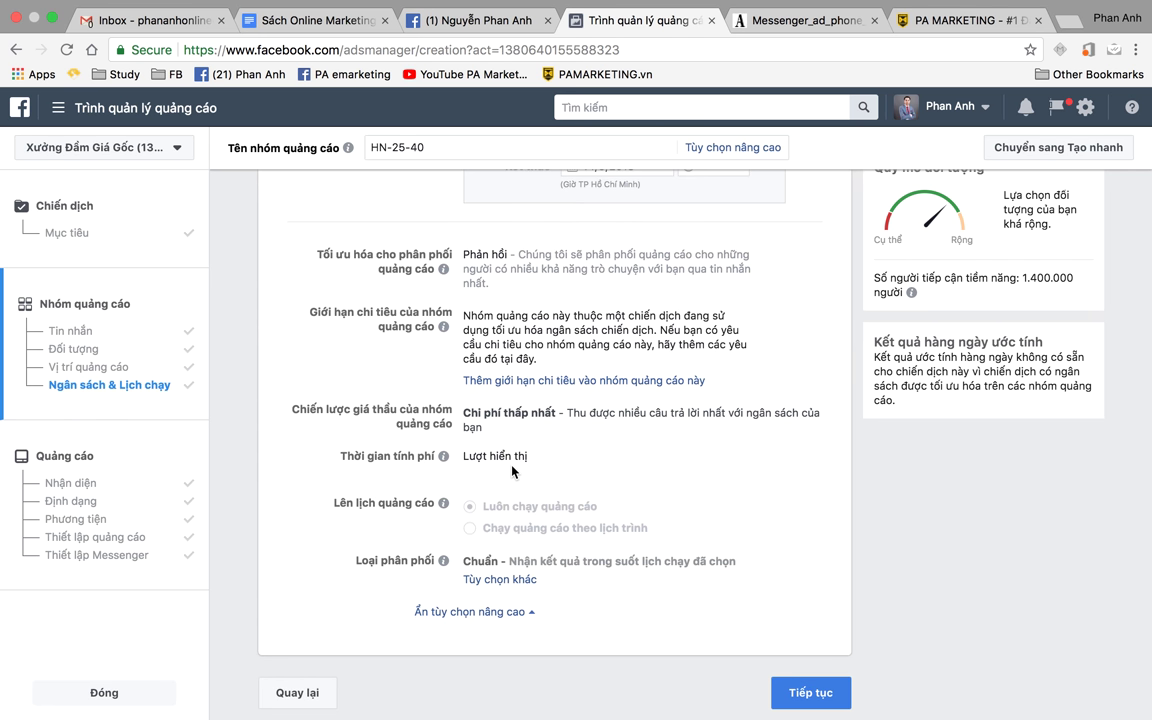
- Continue to the ad level and look over its identity, format and video sections
left_click(810, 693)
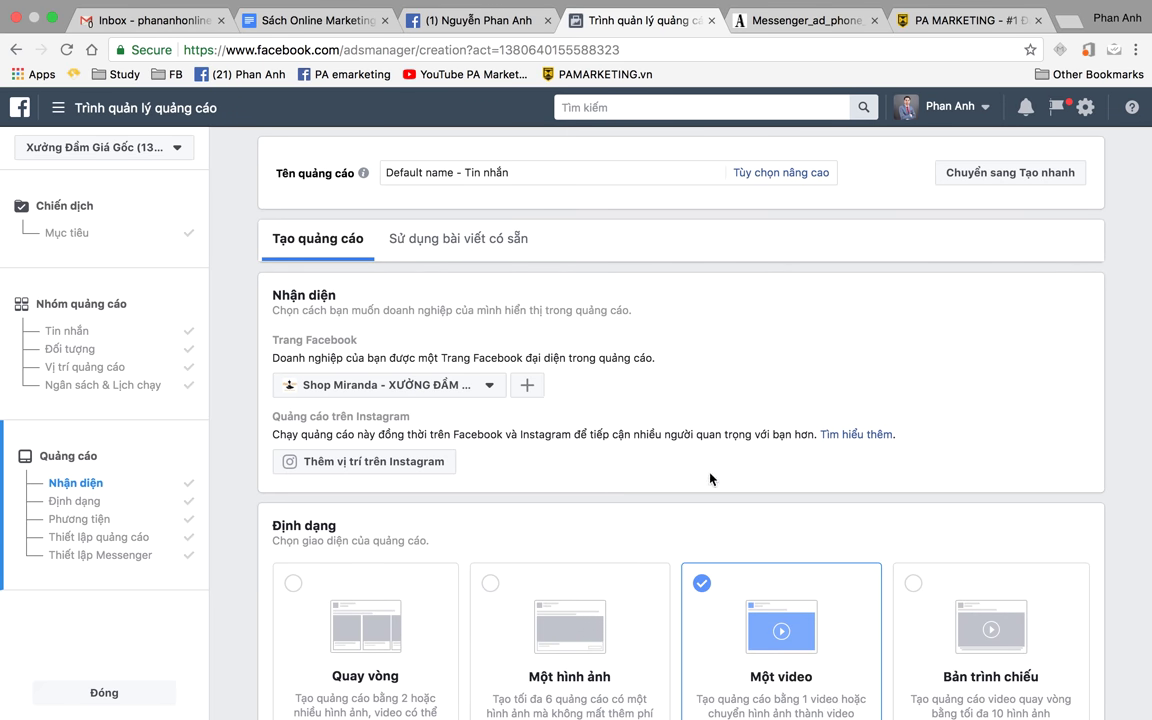
scroll(638, 408, "down", 1)
scroll(470, 390, "up", 1)
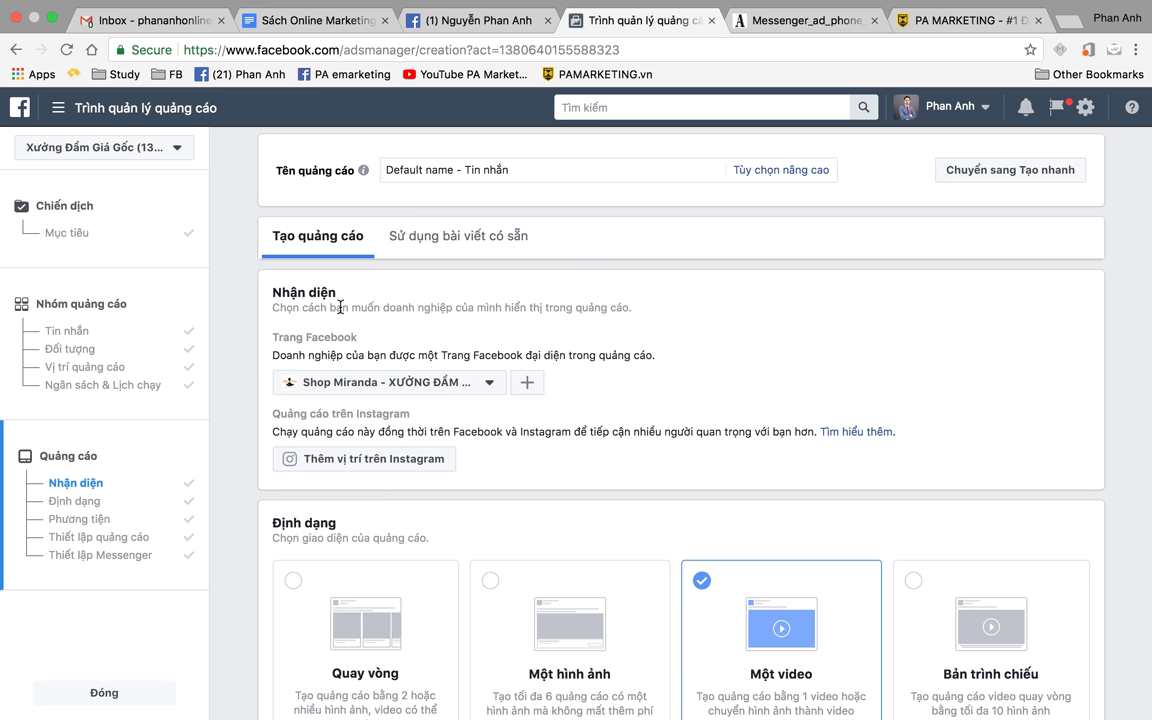
scroll(640, 375, "down", 1)
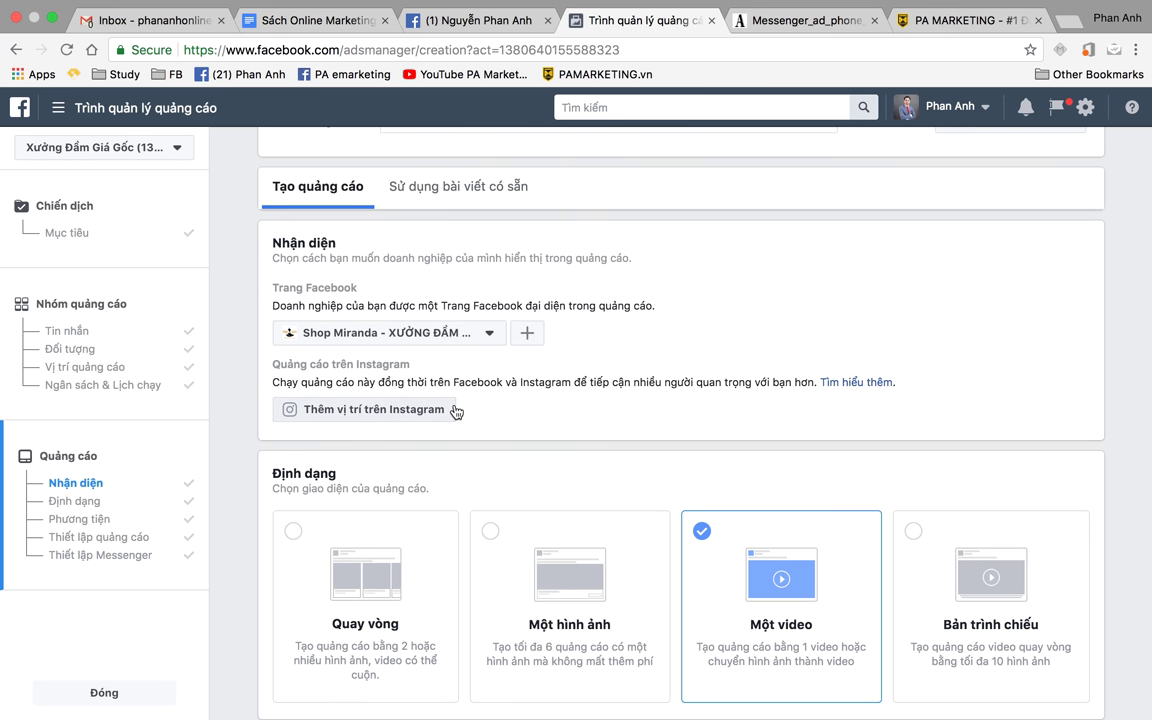
scroll(500, 405, "down", 1)
scroll(531, 401, "down", 3)
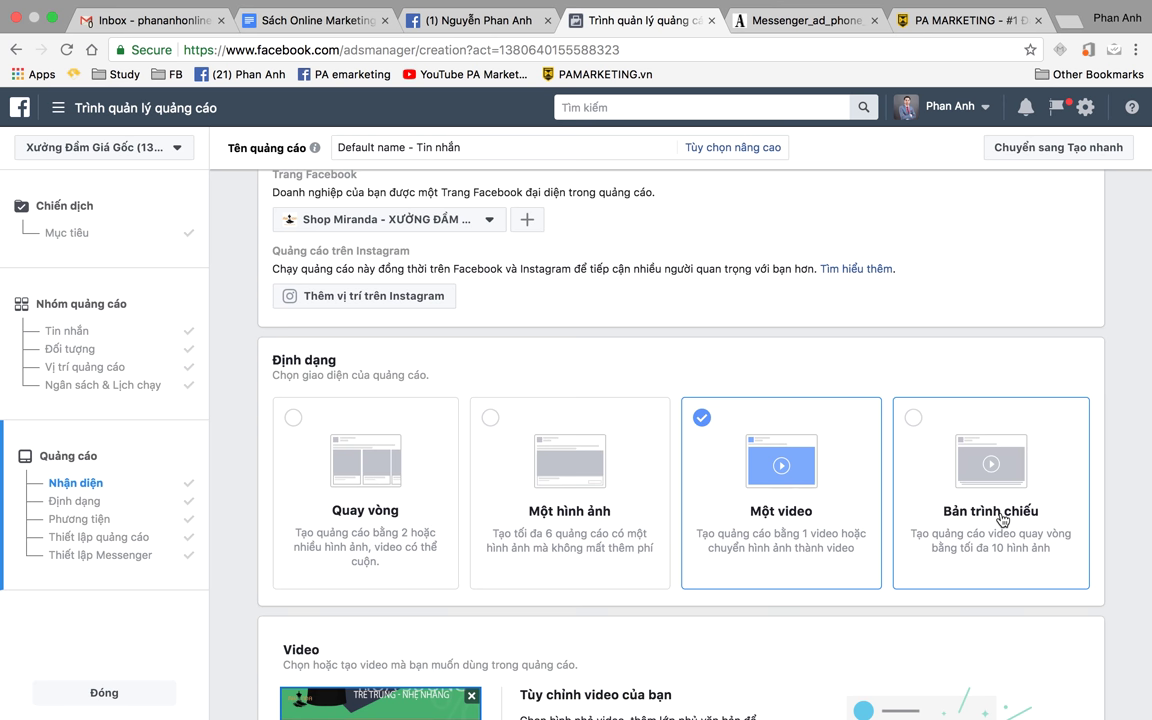
scroll(1000, 519, "down", 3)
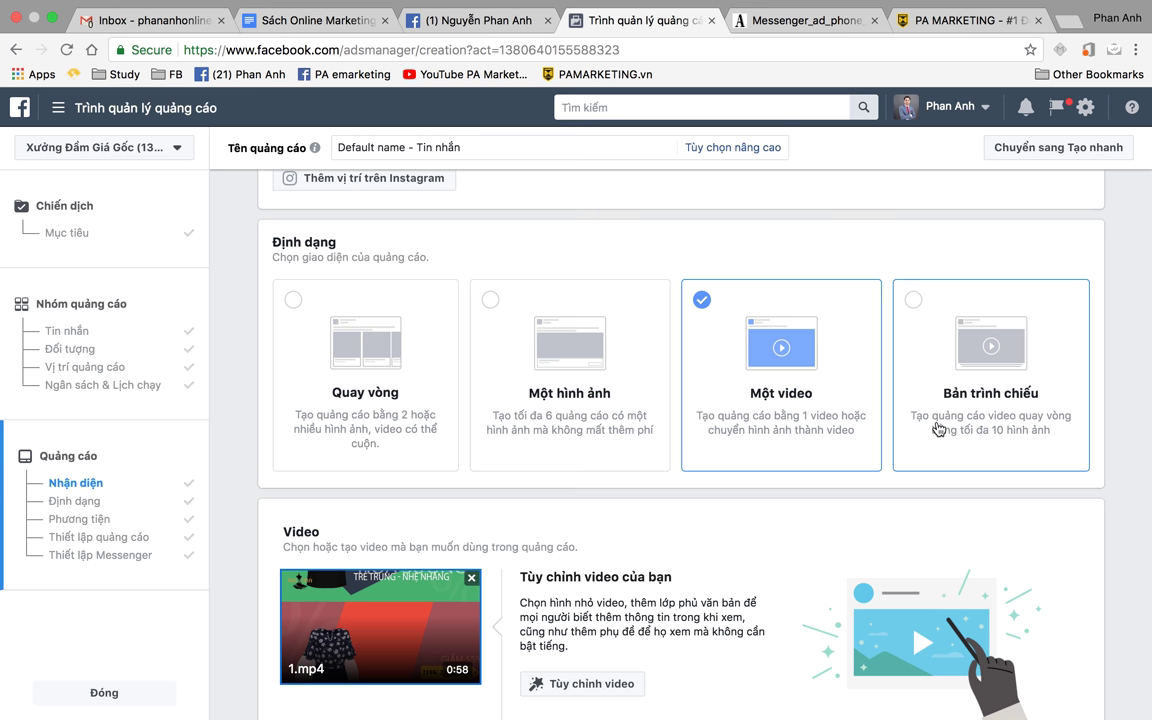
scroll(938, 430, "down", 4)
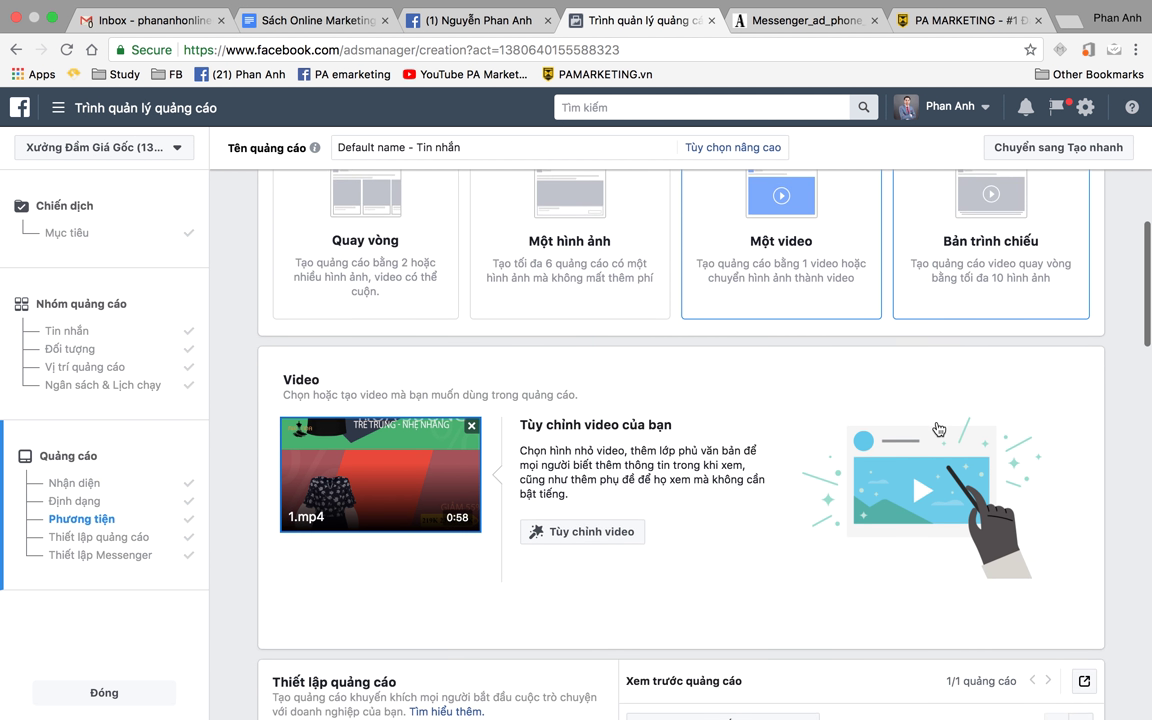
- Review the ad's video section, the sale text in Văn bản and the mobile feed preview
scroll(430, 328, "down", 2)
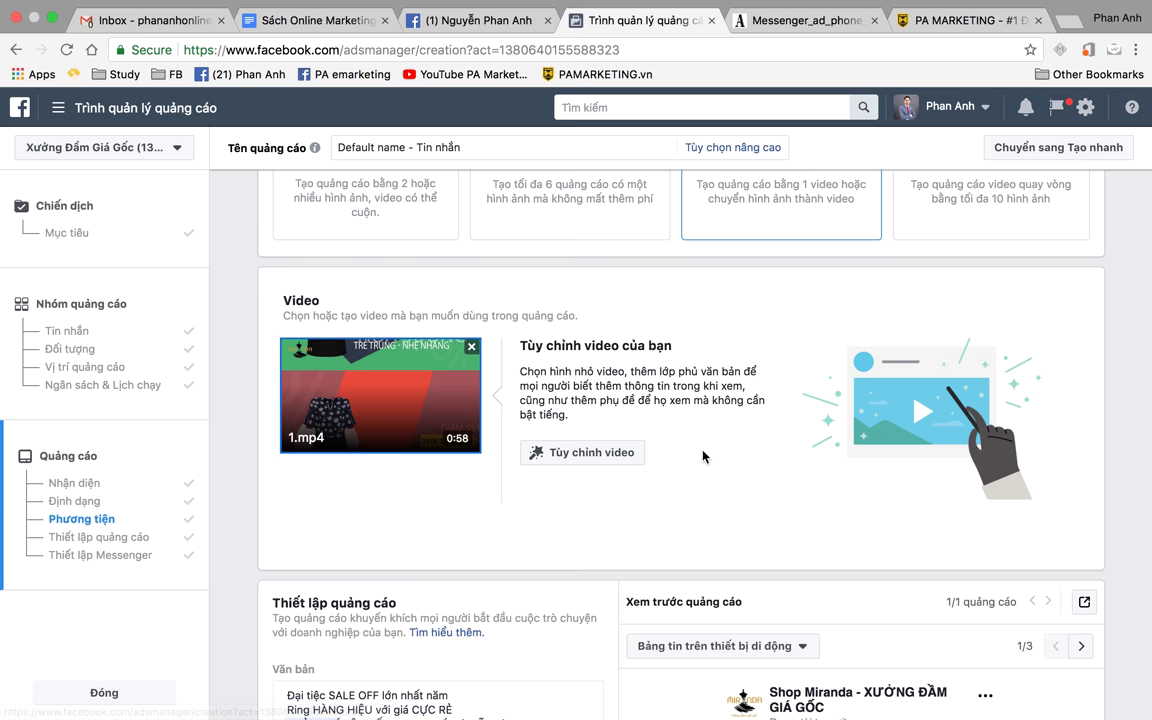
scroll(700, 455, "down", 2)
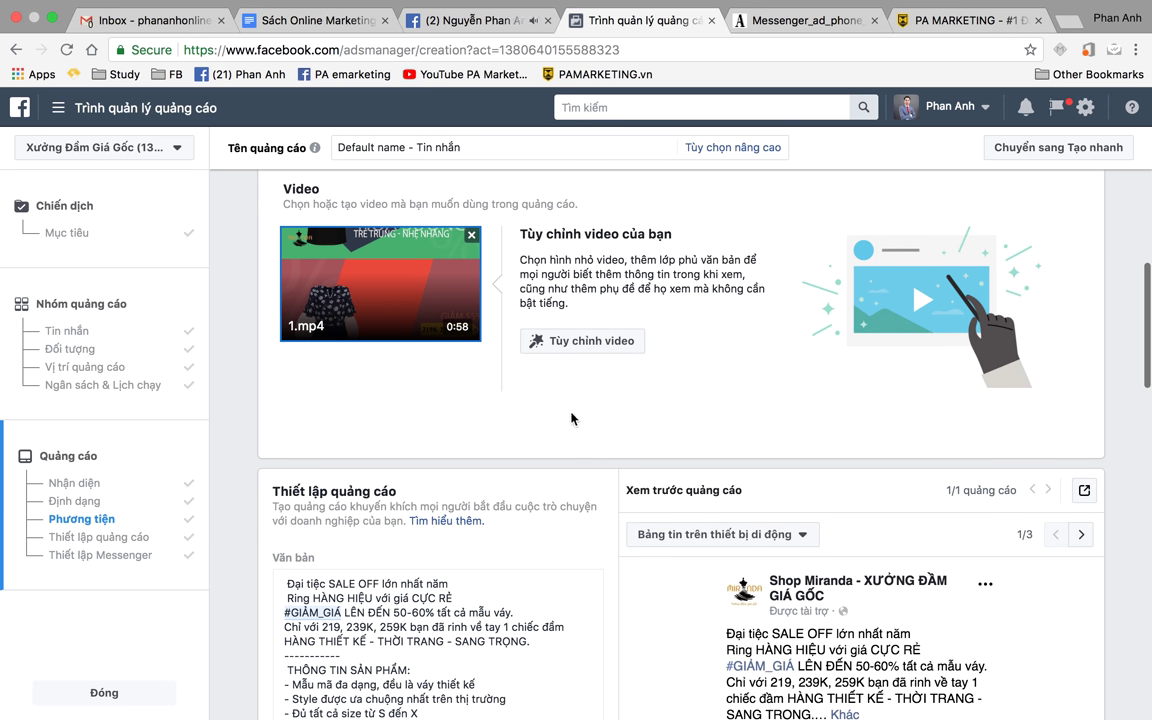
scroll(571, 414, "down", 5)
scroll(571, 414, "down", 2)
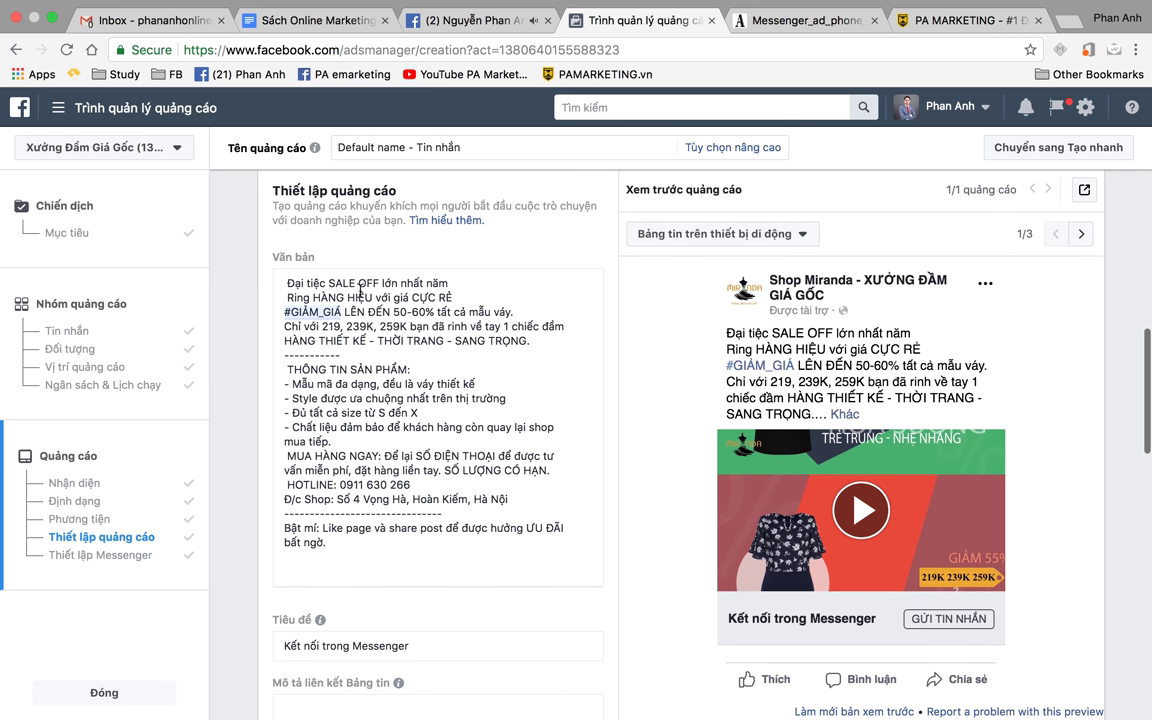
left_click(394, 368)
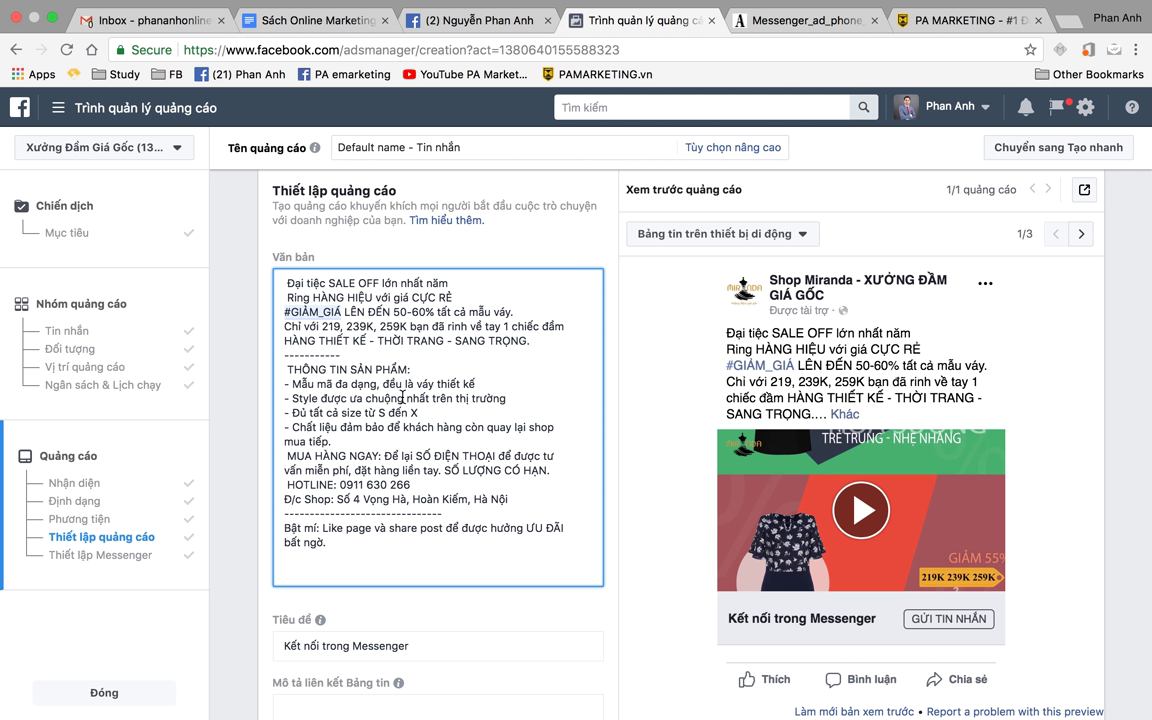
key("Down")
key("End")
scroll(460, 421, "down", 1)
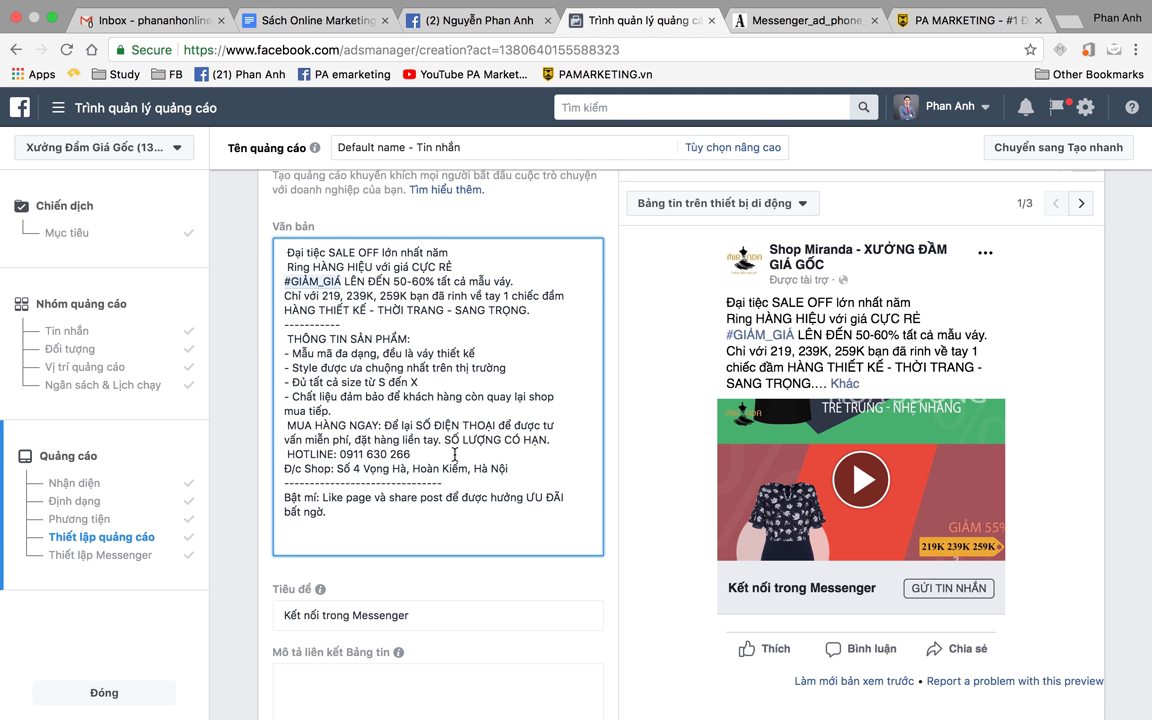
- Insert "/ để lại chiều cao cân nặng" after "Để lại SỐ ĐIỆN THOẠI" in the ad text's MUA HÀNG NGAY line
left_click(497, 430)
type("/")
type(" cie")
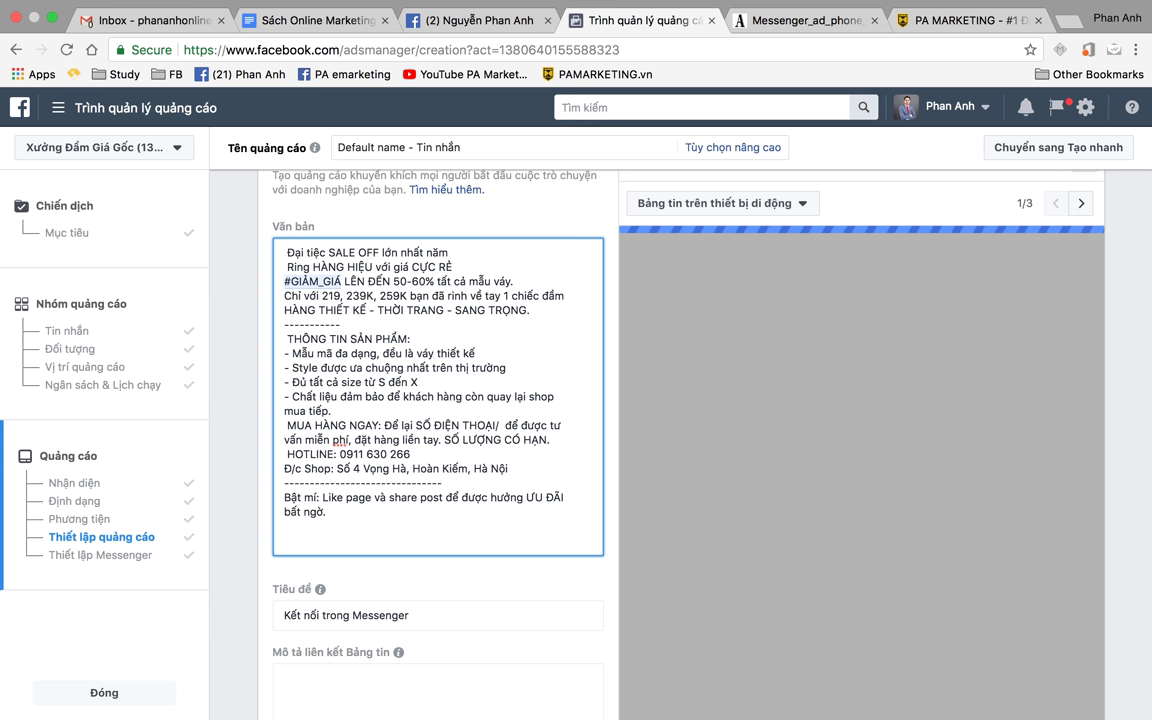
key("BackSpace")
key("BackSpace")
key("BackSpace")
type("đị")
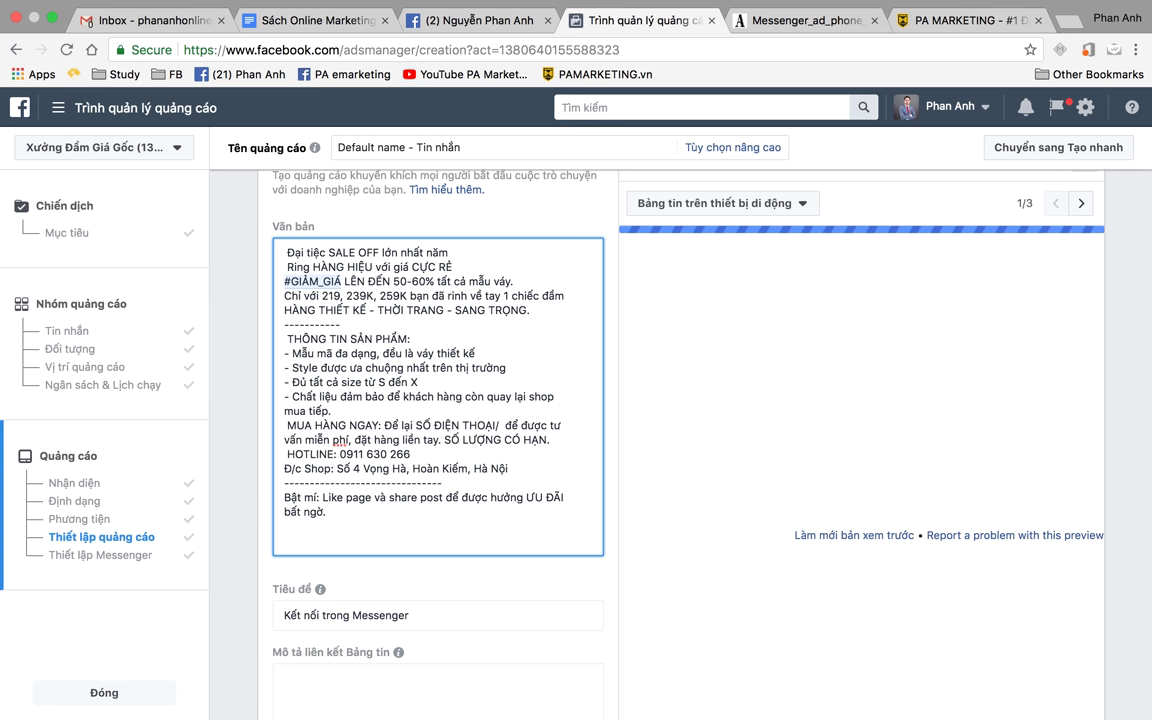
type("để lại chiue")
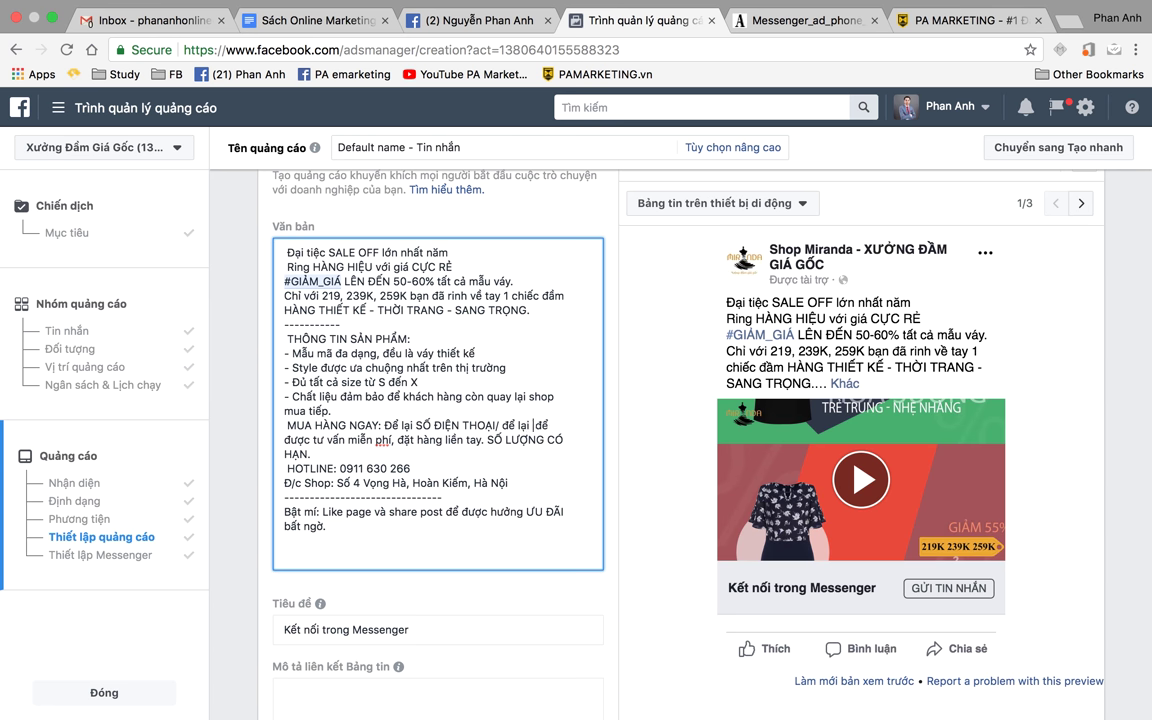
key("BackSpace")
key("BackSpace")
type("ều cao cân n")
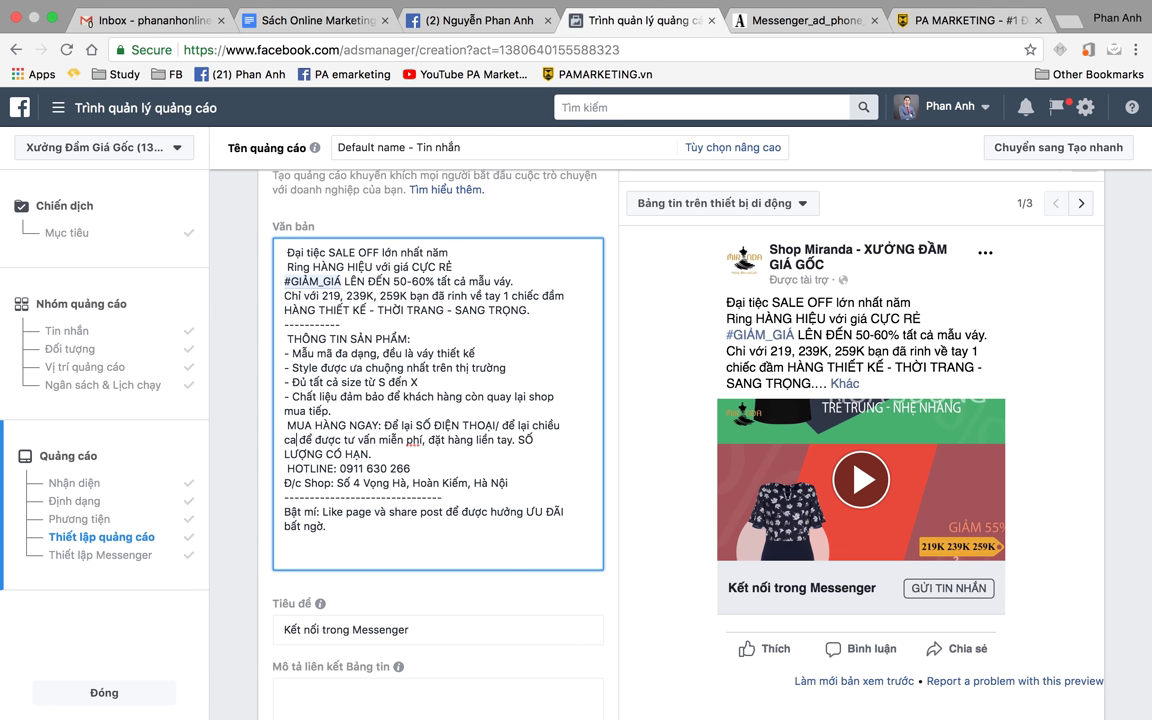
type("ặng")
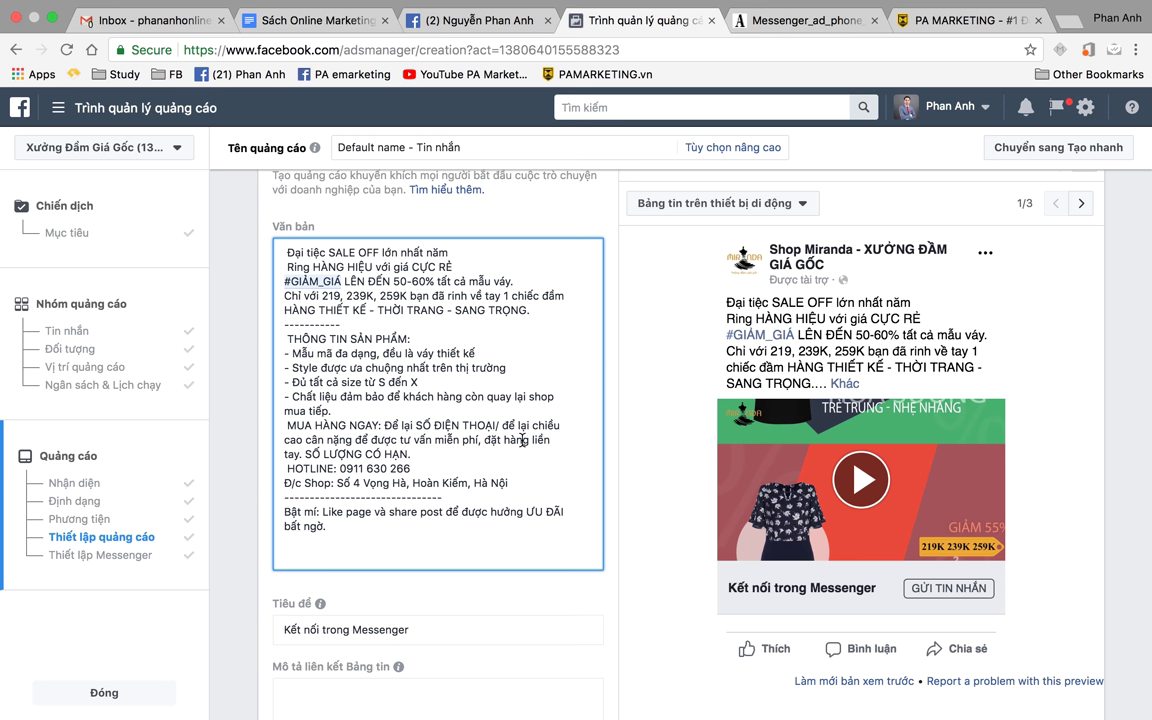
- Replace the ad's title (Tiêu đề) with "Click mua hàng ngay, sales 60%"
scroll(522, 438, "down", 1)
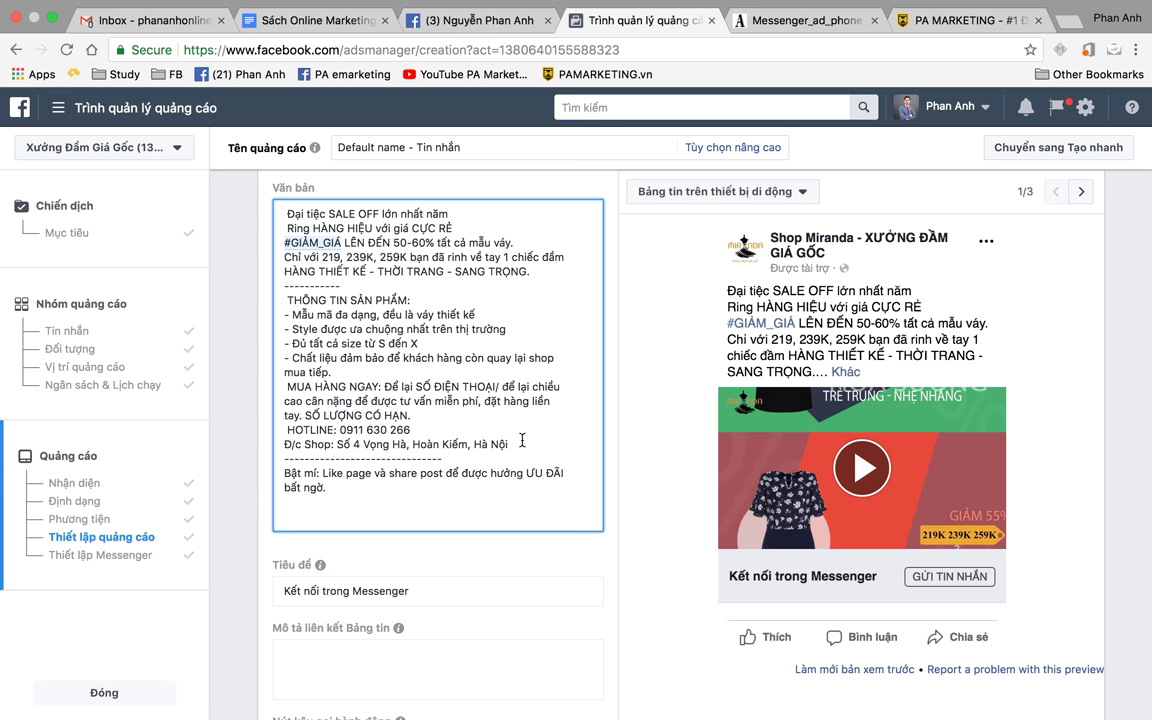
scroll(605, 444, "down", 5)
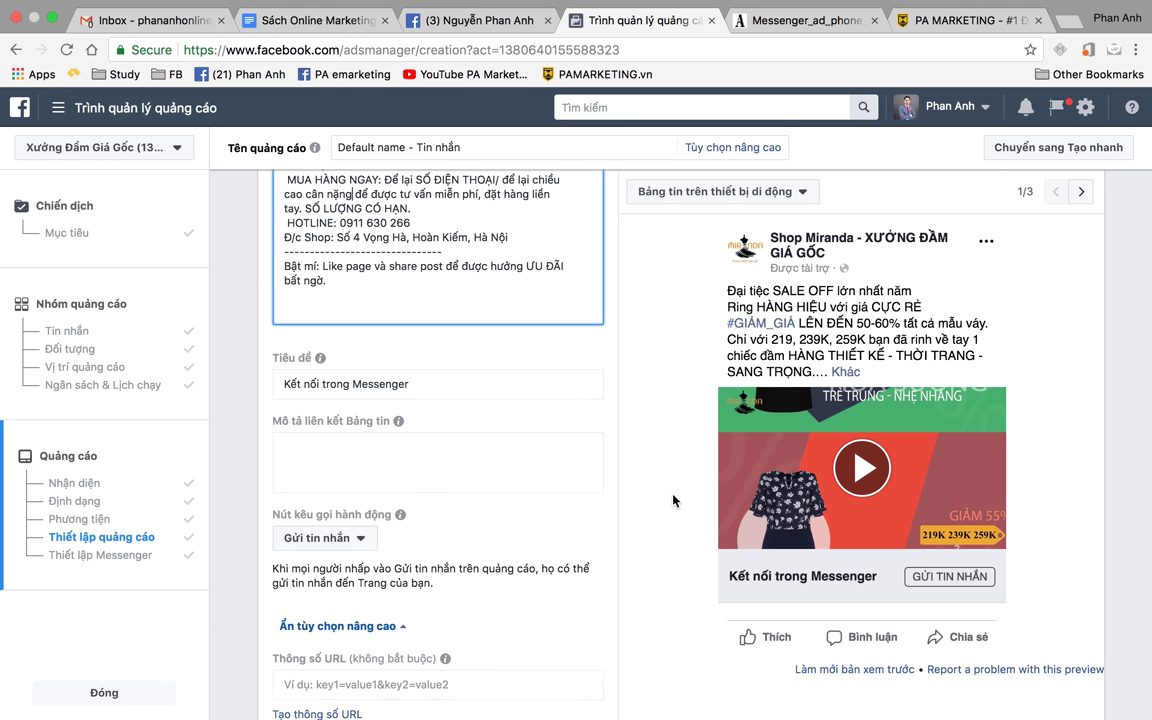
scroll(579, 427, "up", 1)
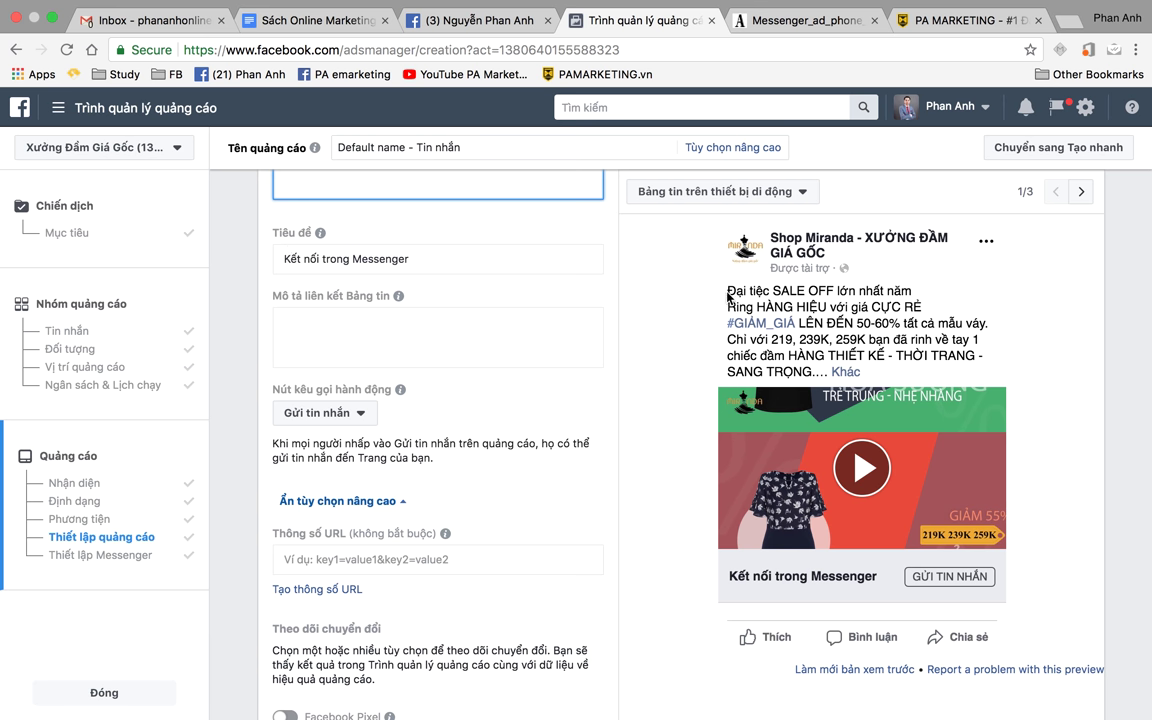
scroll(740, 450, "down", 1)
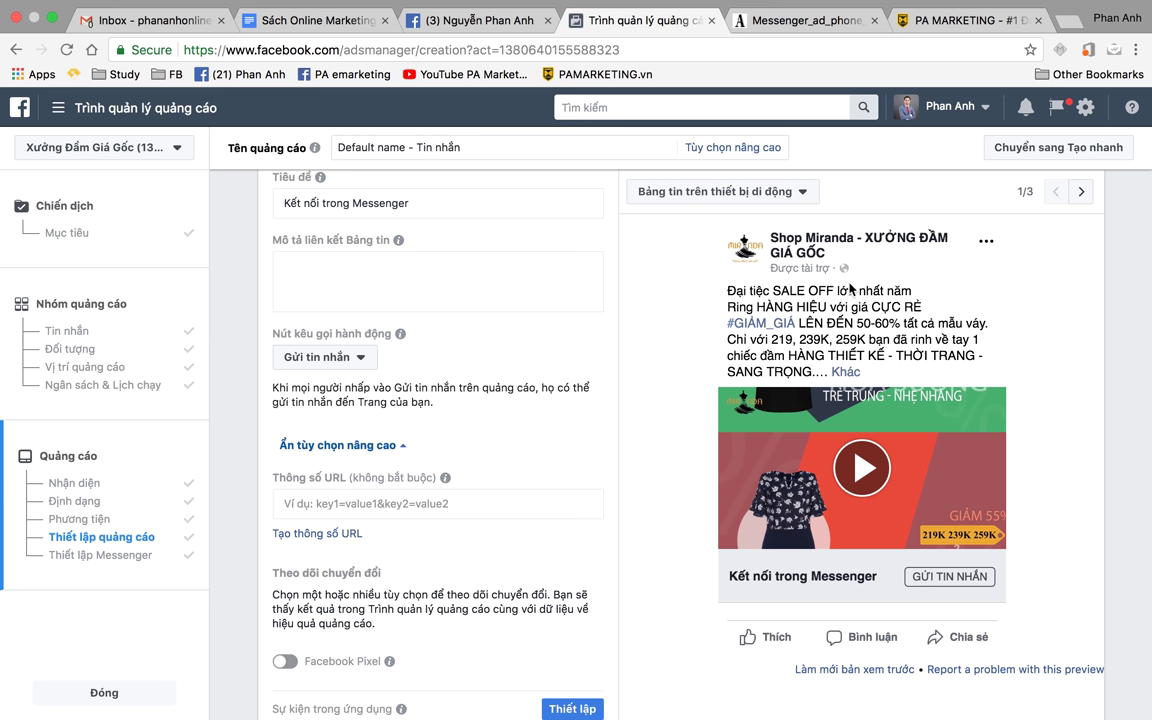
scroll(483, 345, "up", 1)
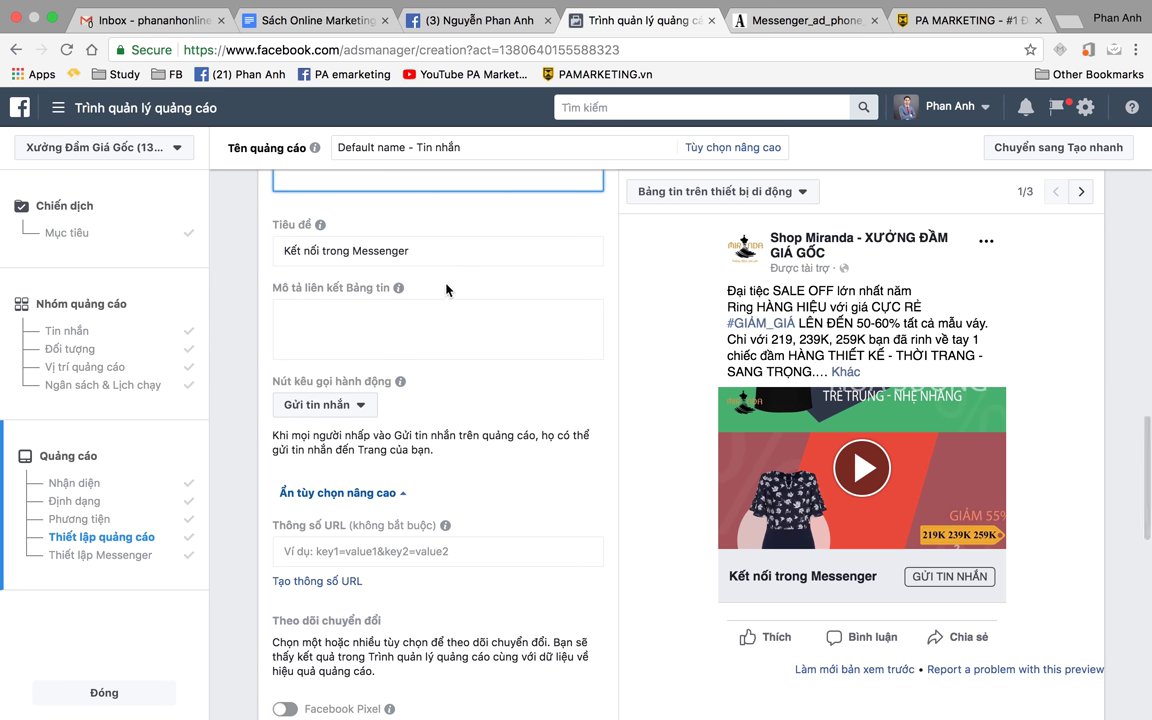
left_click(427, 251)
triple_click(427, 251)
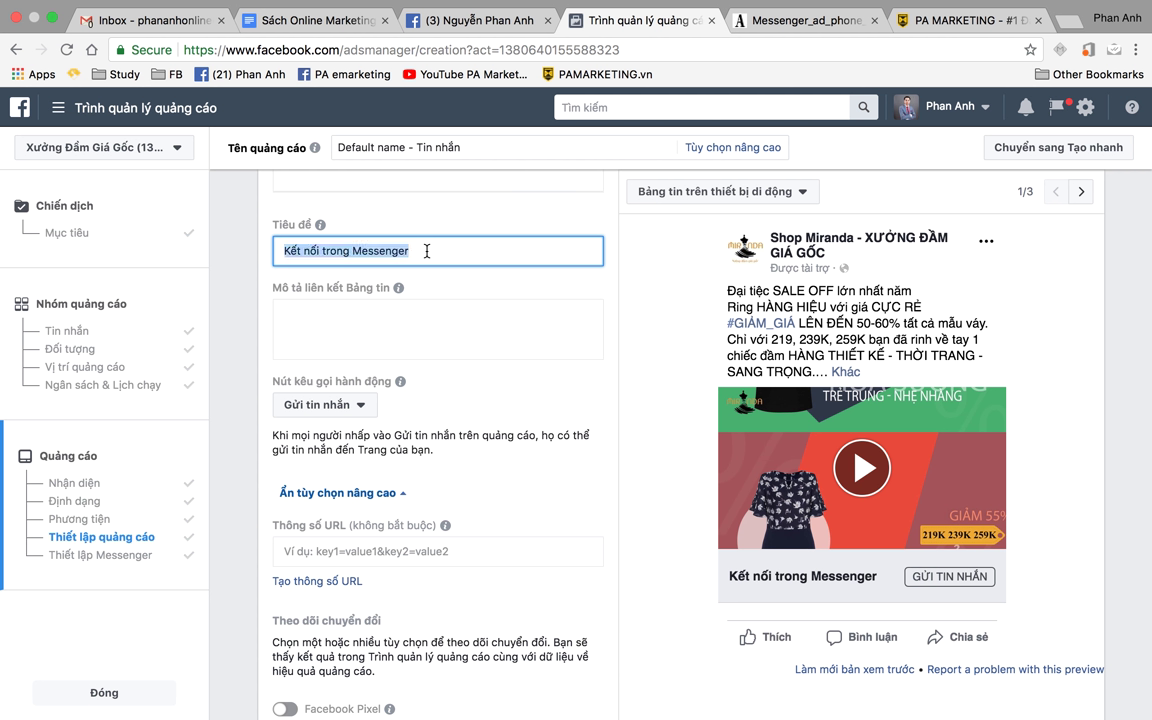
type("Cli")
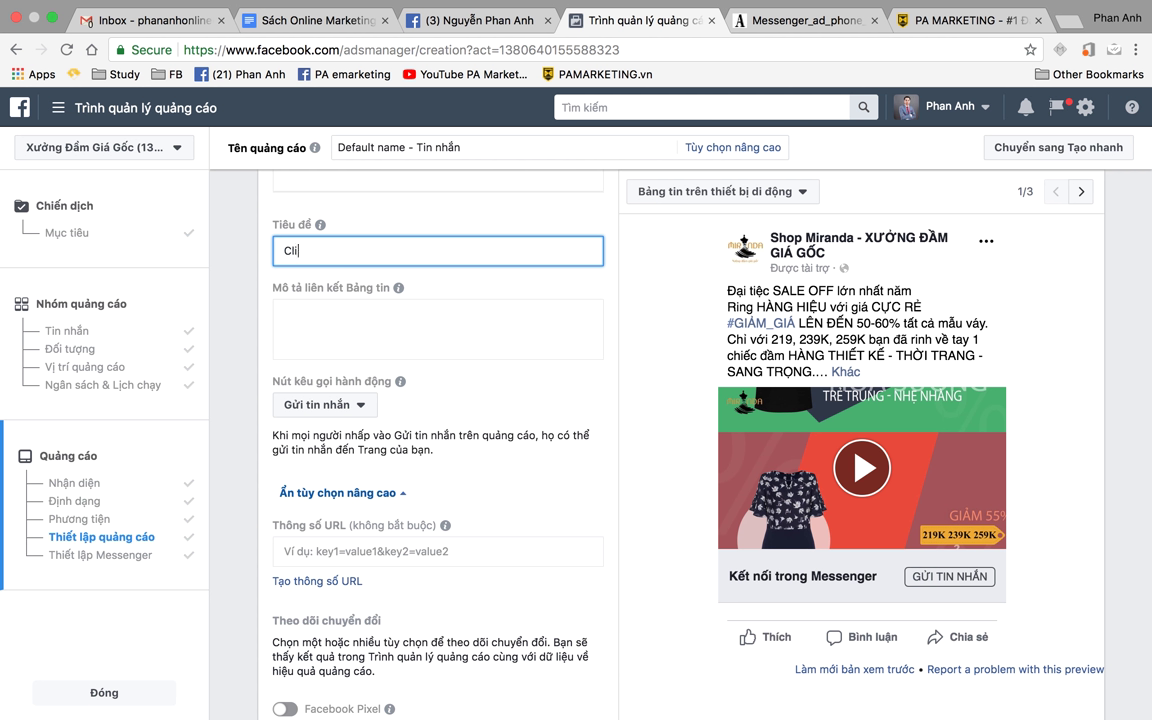
type("ck mua hàng ngay, sales 60%")
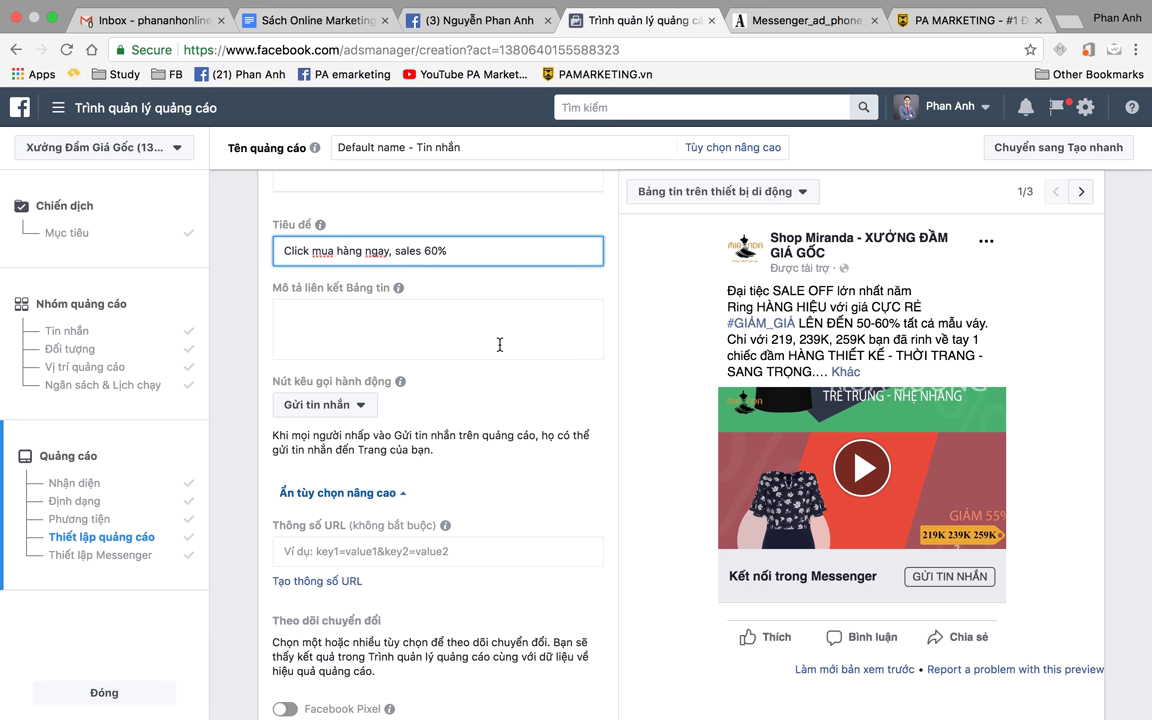
left_click(592, 284)
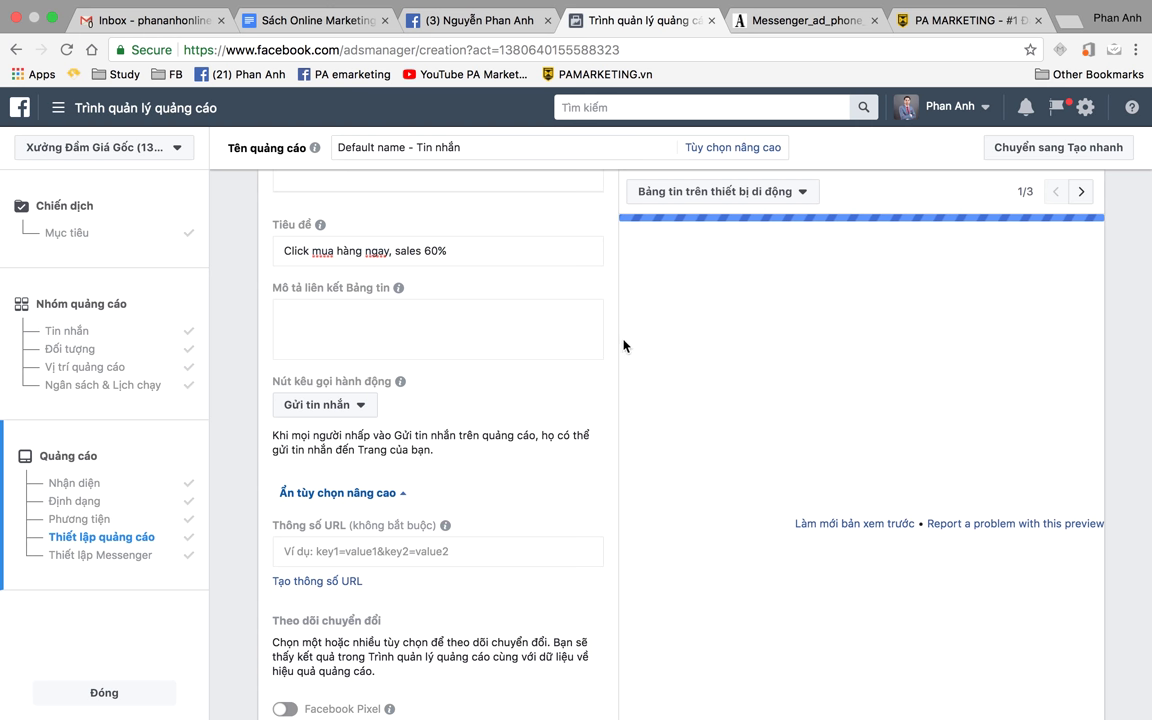
- Examine the ad's call-to-action, tracking options and Messenger setup down to the confirmation area
scroll(577, 490, "down", 1)
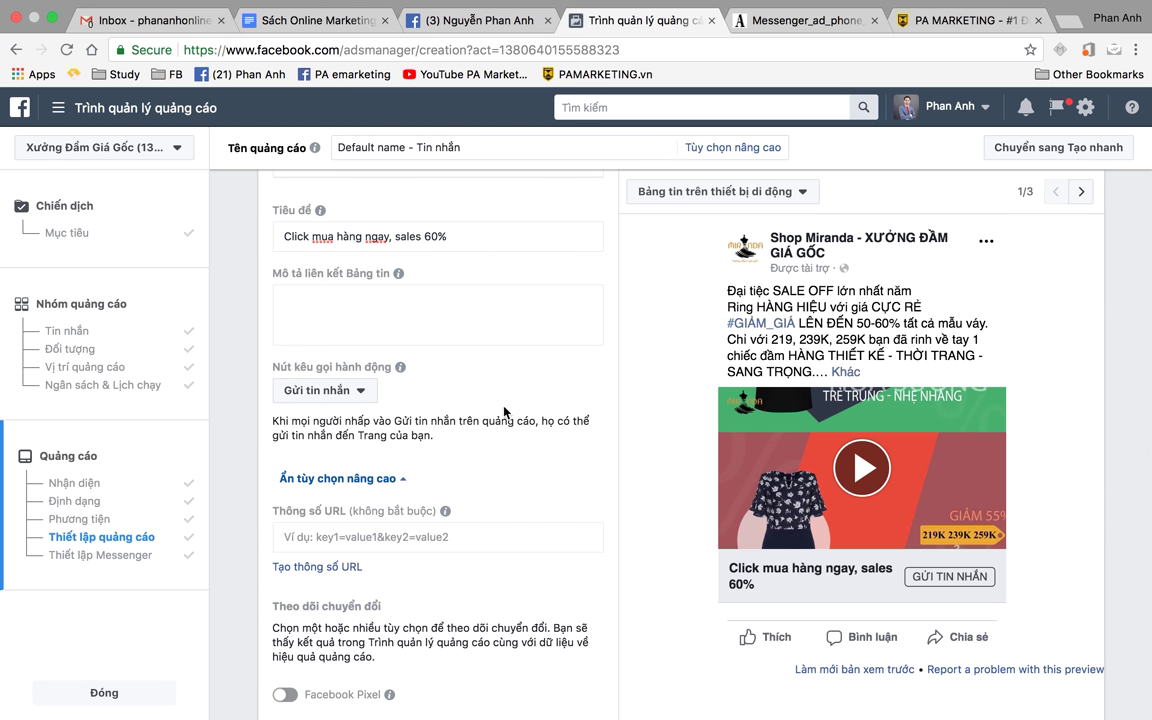
scroll(504, 411, "down", 3)
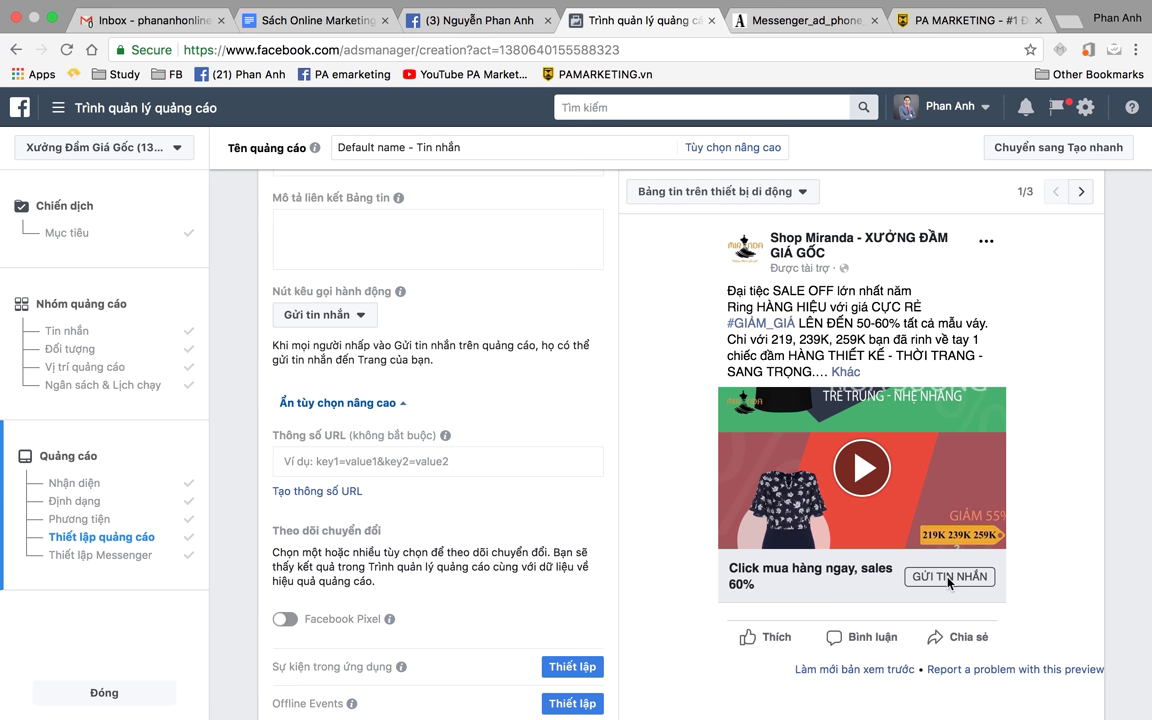
scroll(590, 445, "down", 10)
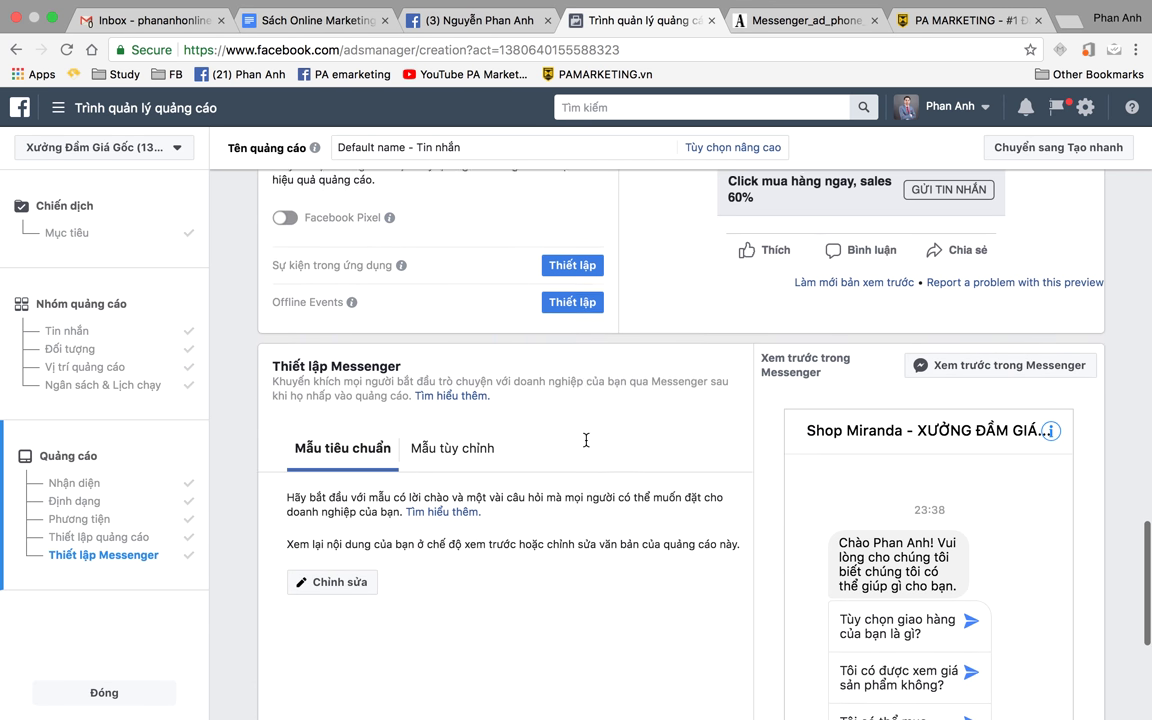
scroll(583, 440, "down", 2)
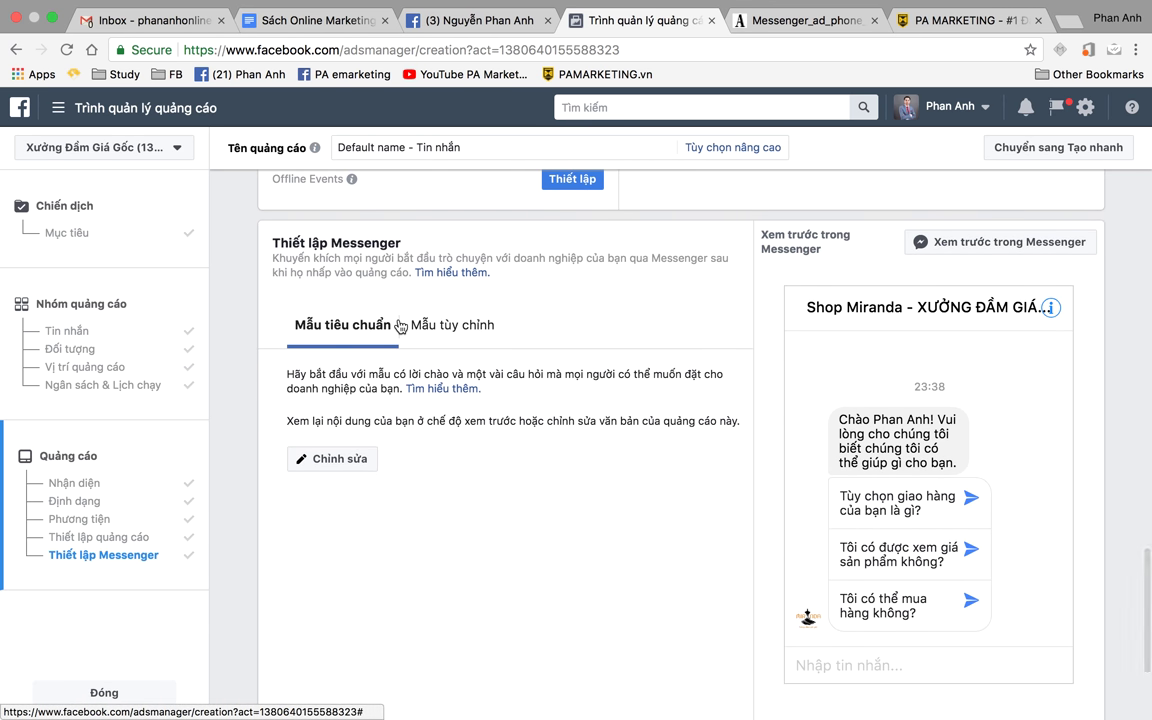
scroll(400, 326, "down", 1)
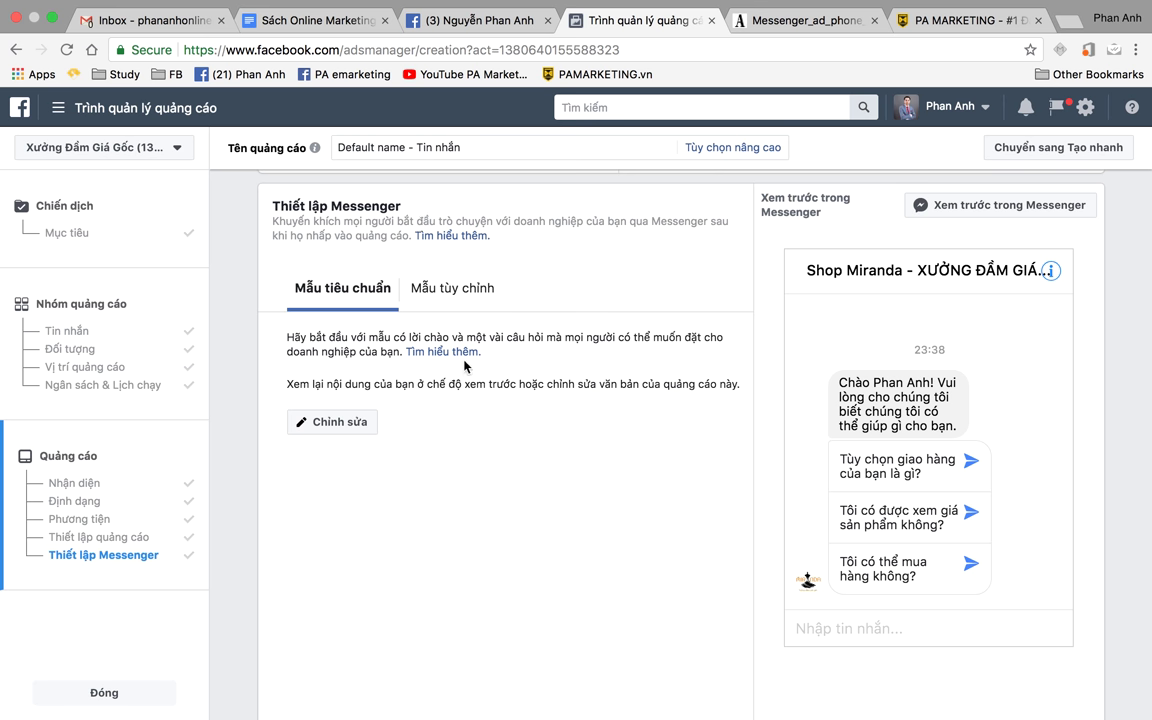
scroll(558, 415, "down", 2)
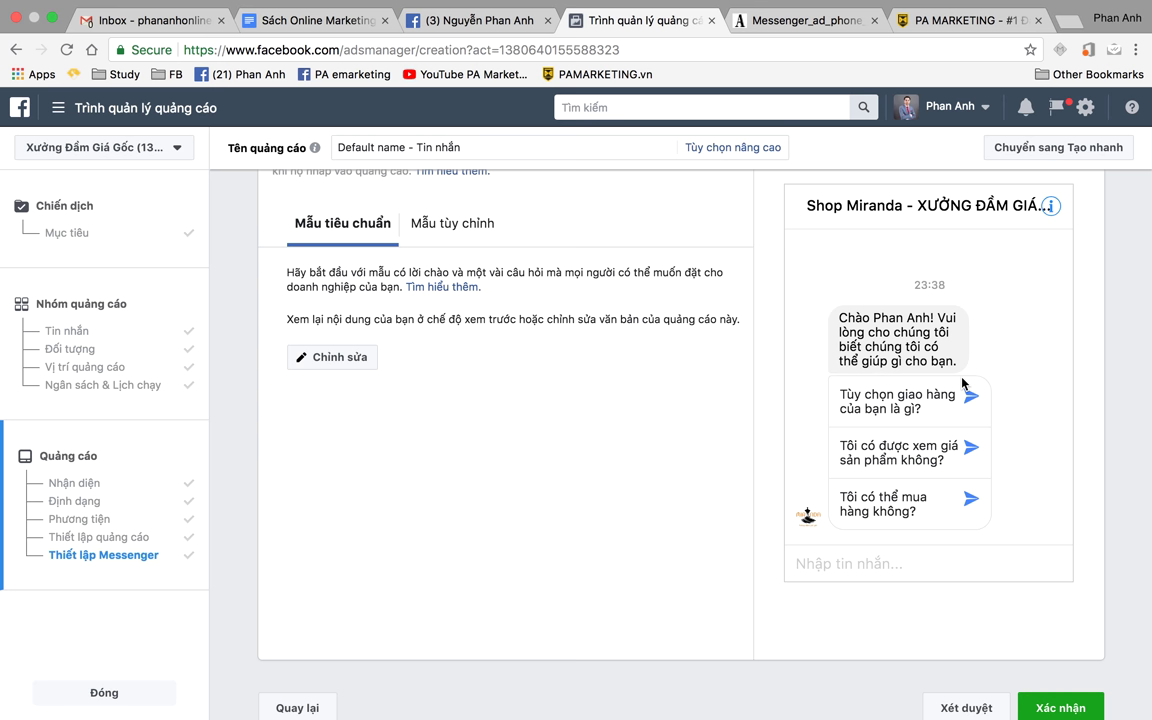
scroll(640, 440, "down", 2)
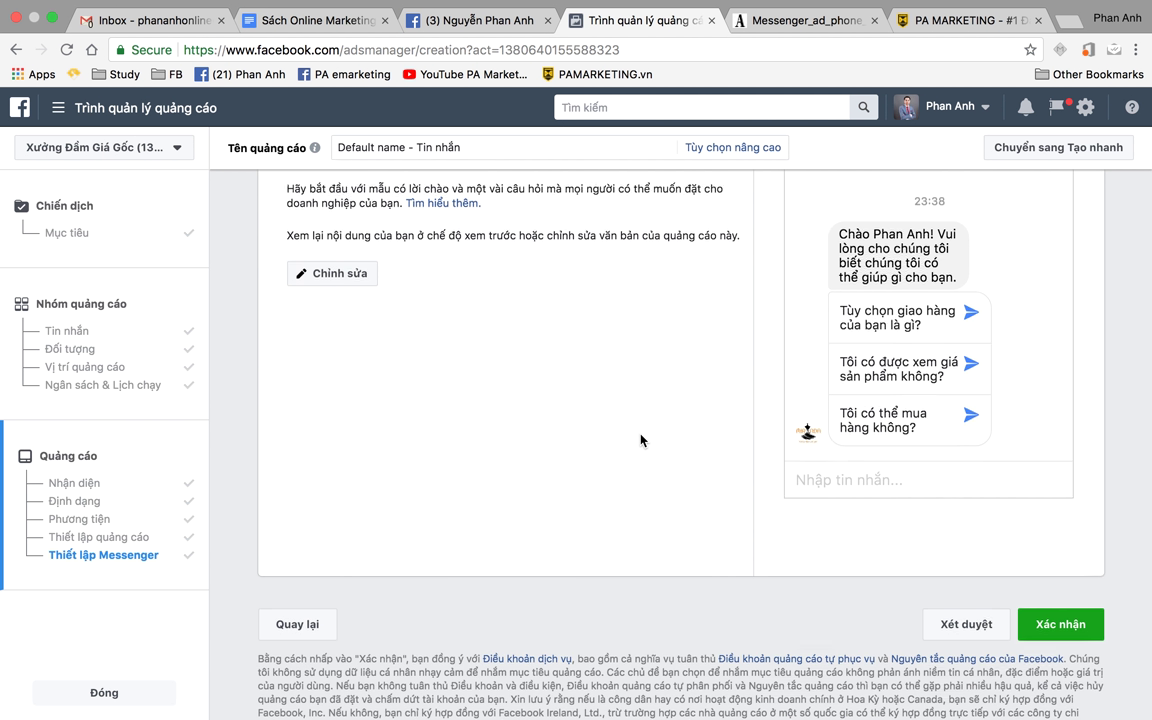
- Edit the standard Messenger template, check the greeting's name personalization options and suggested questions, and save the template
scroll(736, 418, "up", 2)
left_click(350, 347)
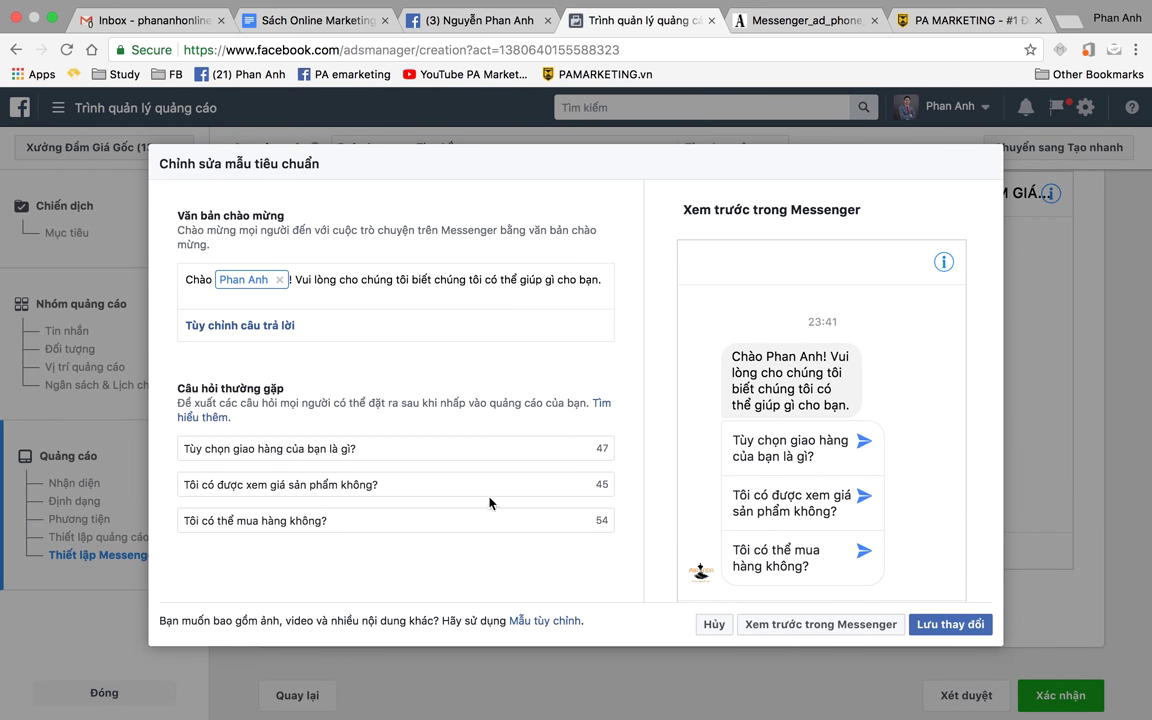
scroll(489, 502, "down", 2)
scroll(489, 502, "up", 2)
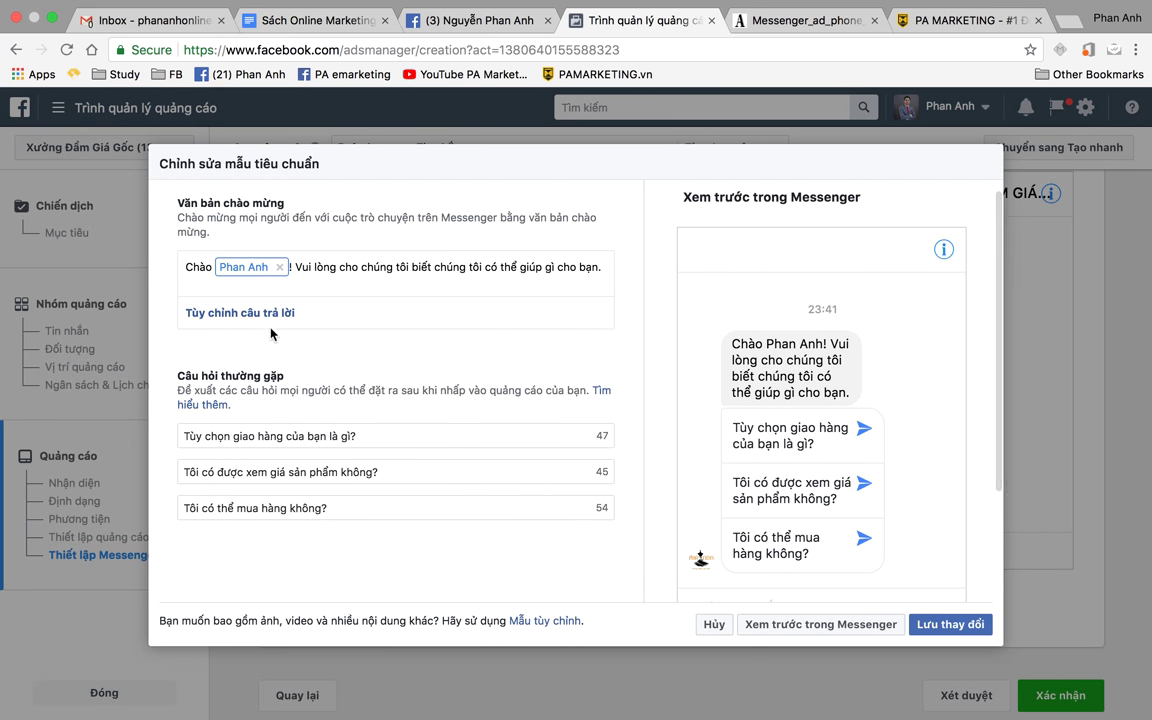
left_click(240, 268)
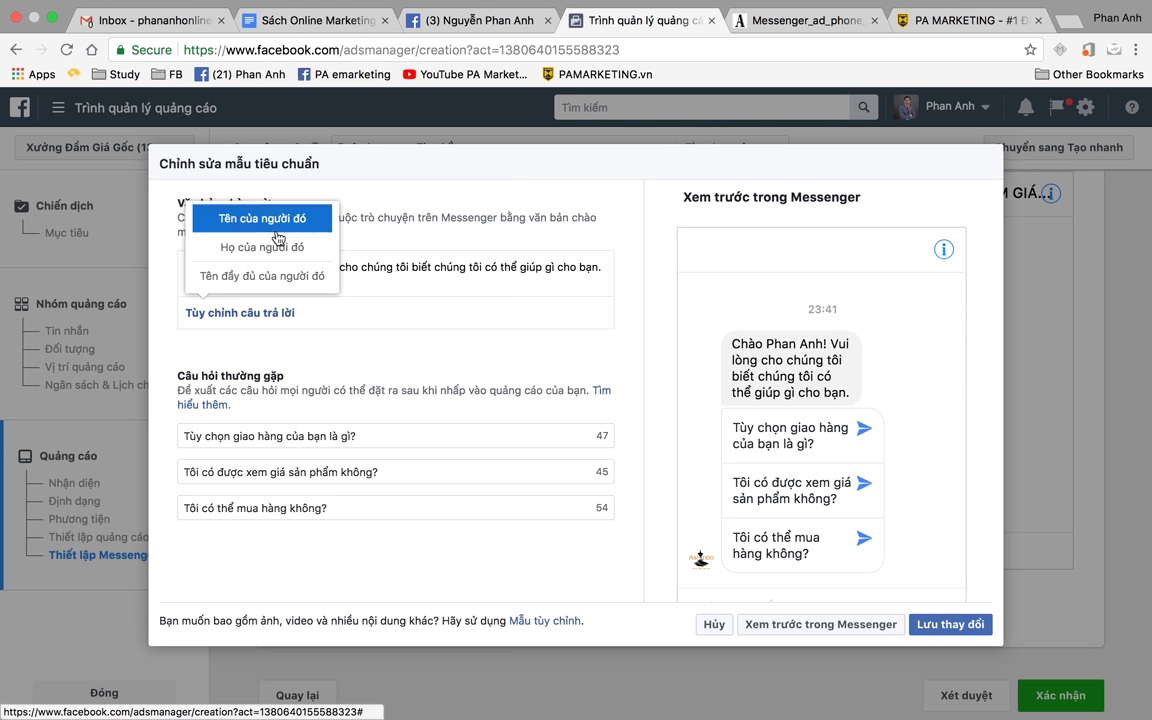
left_click(478, 357)
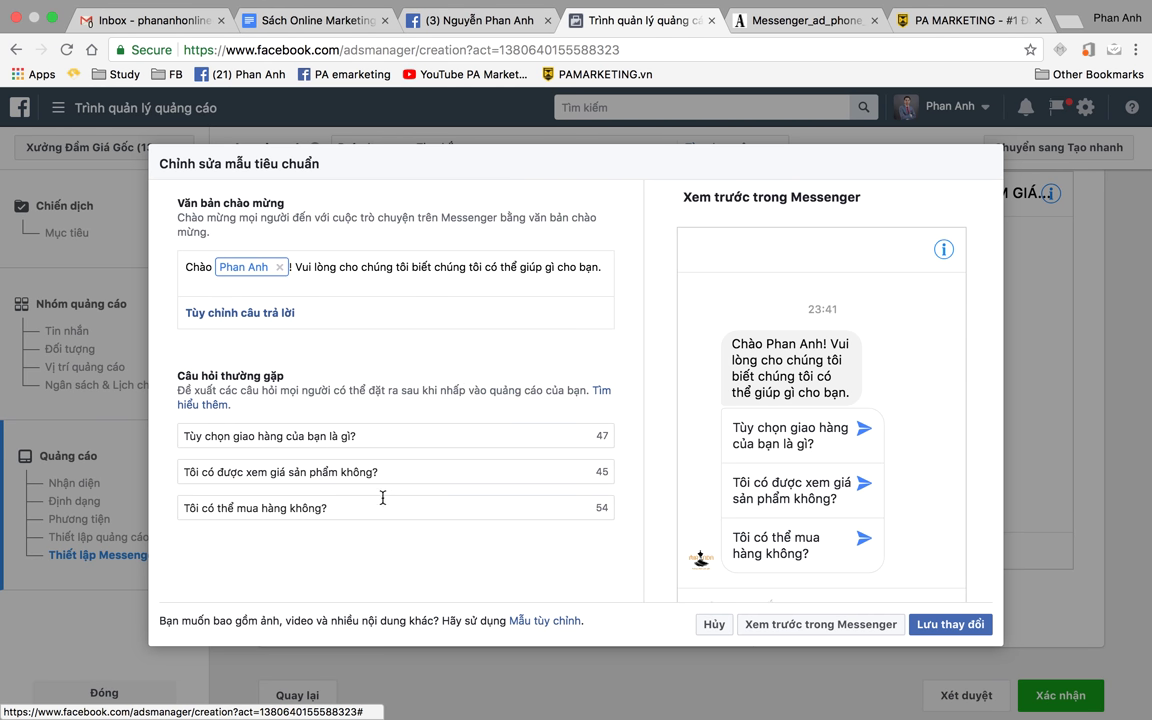
left_click(559, 446)
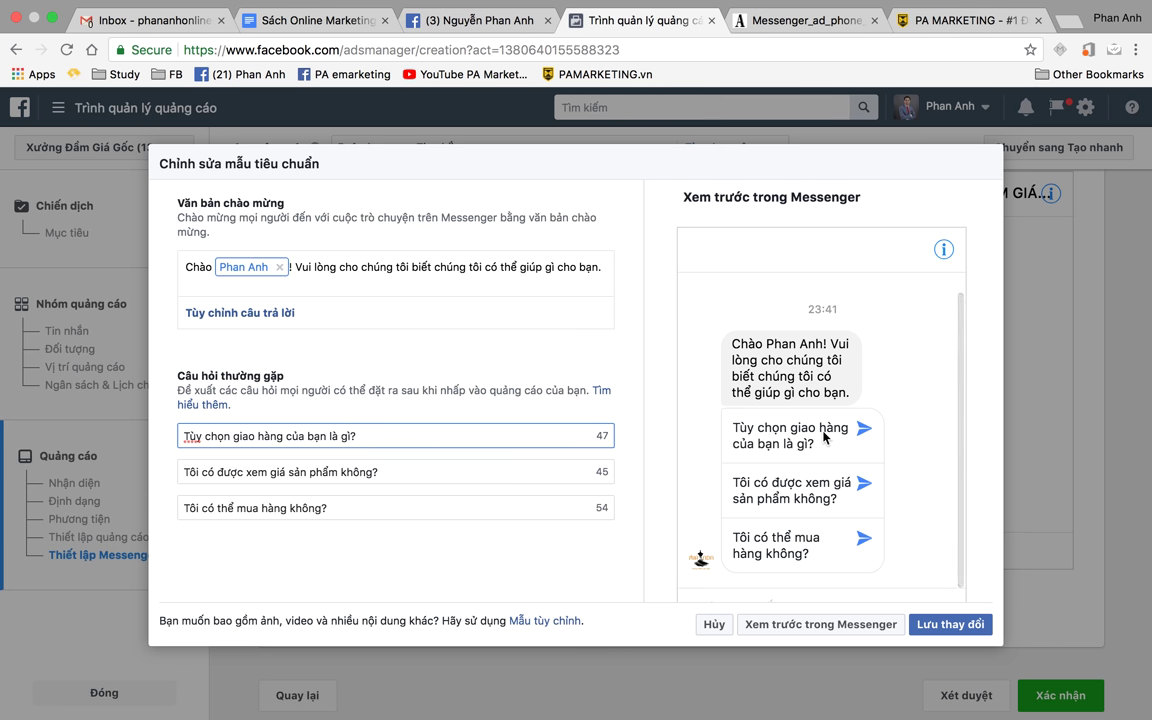
left_click(240, 313)
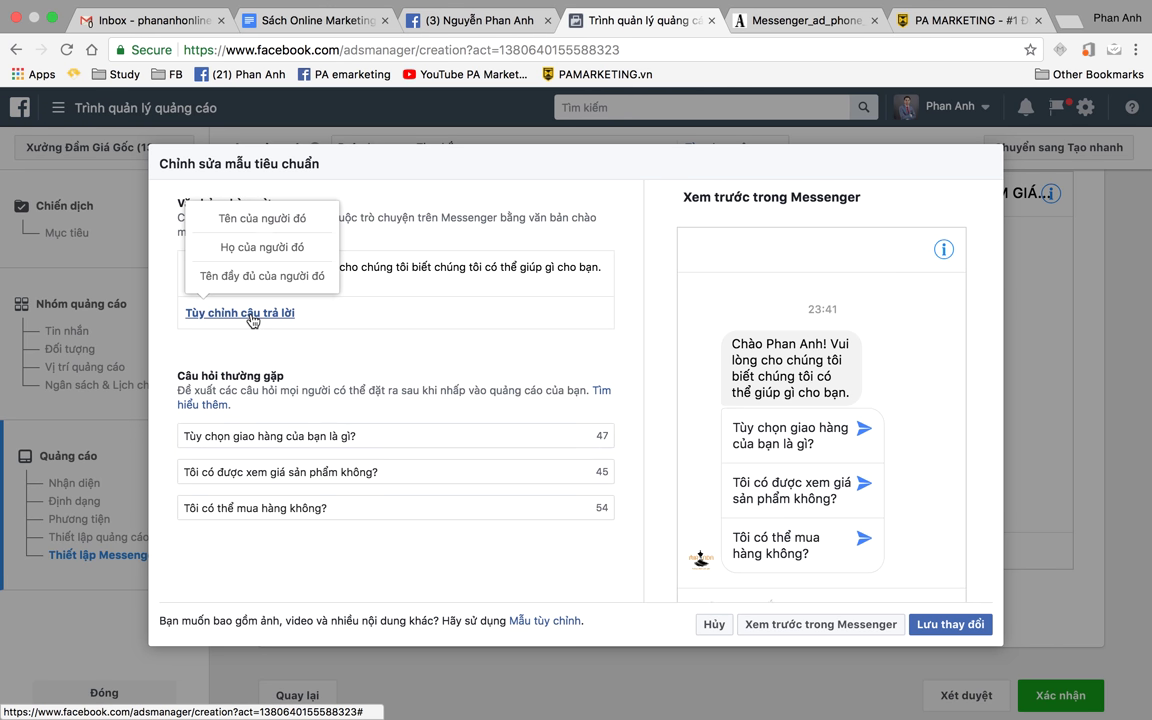
left_click(462, 344)
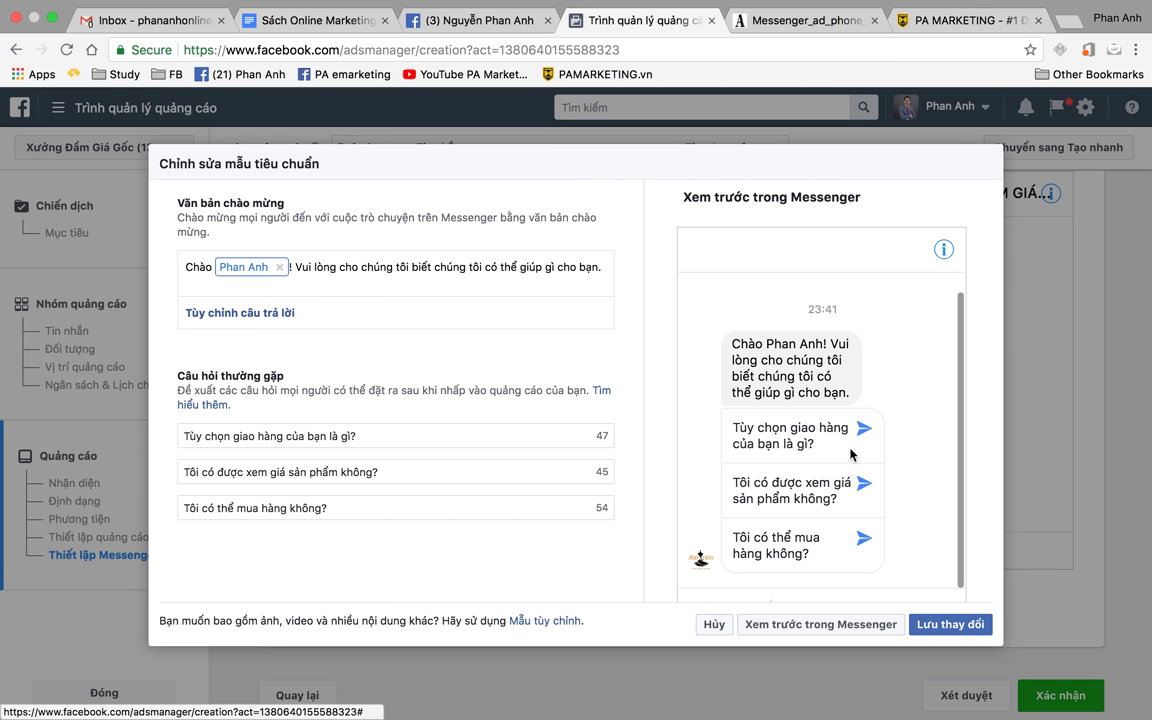
left_click(965, 624)
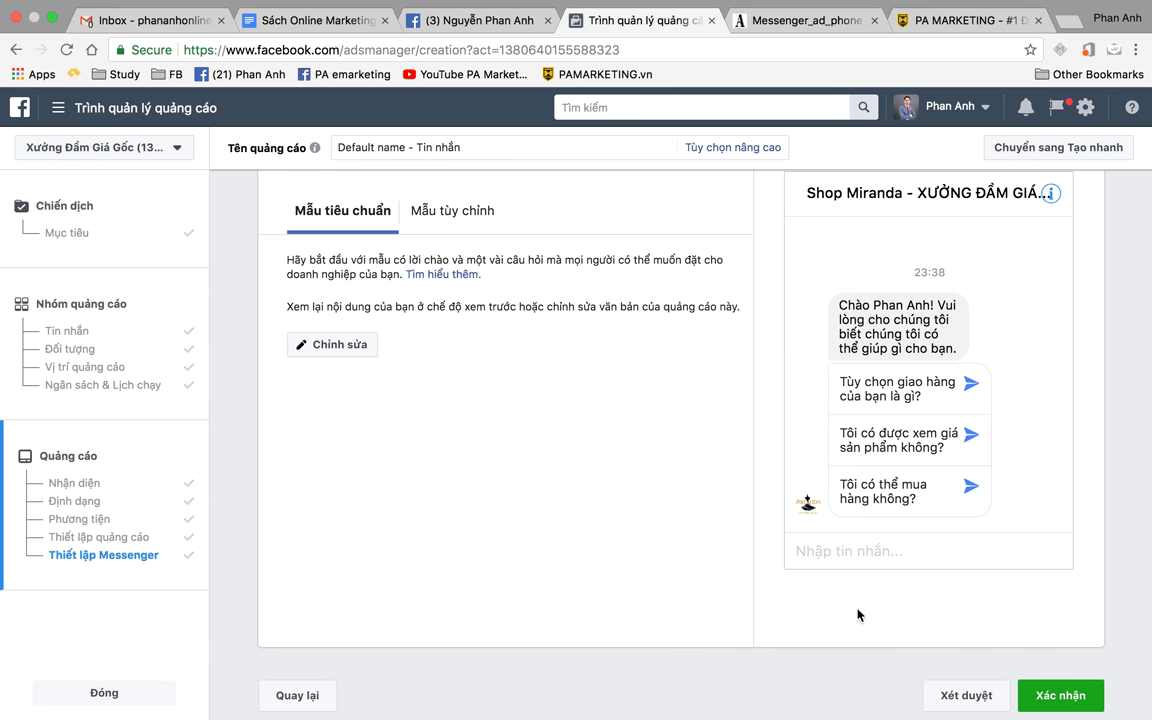
scroll(864, 612, "down", 2)
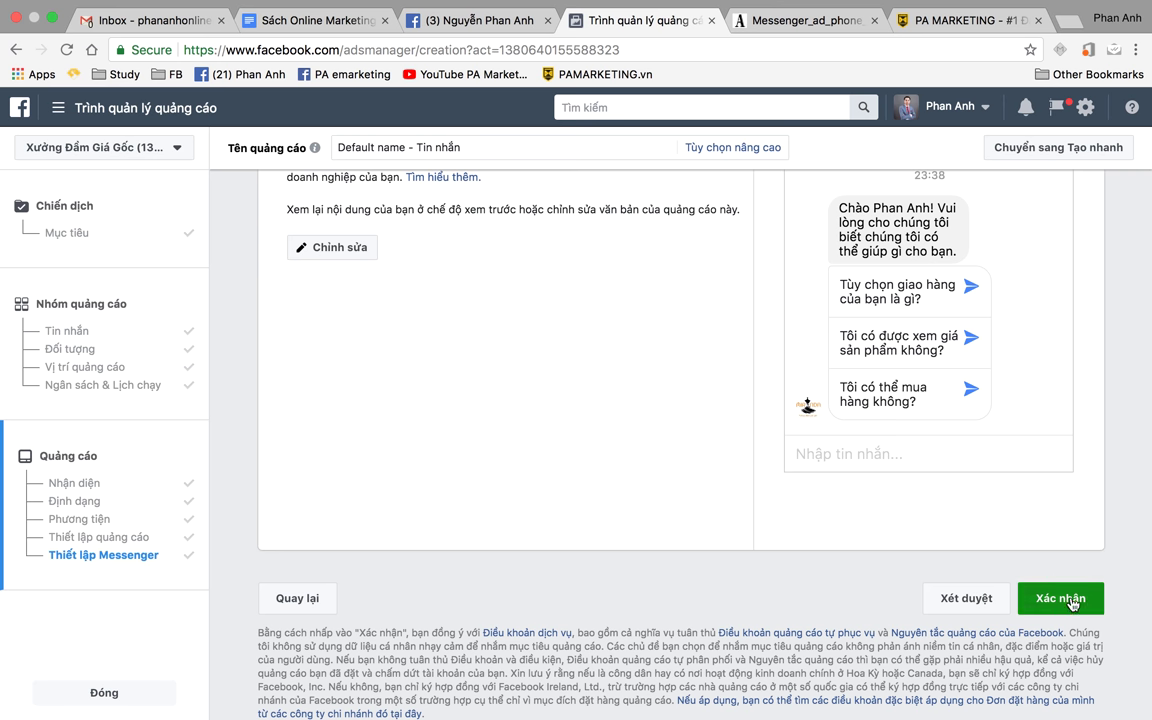
- Review the complete ad setup, from page identity and video format through the ad text and preview to the Messenger greeting
scroll(754, 521, "up", 15)
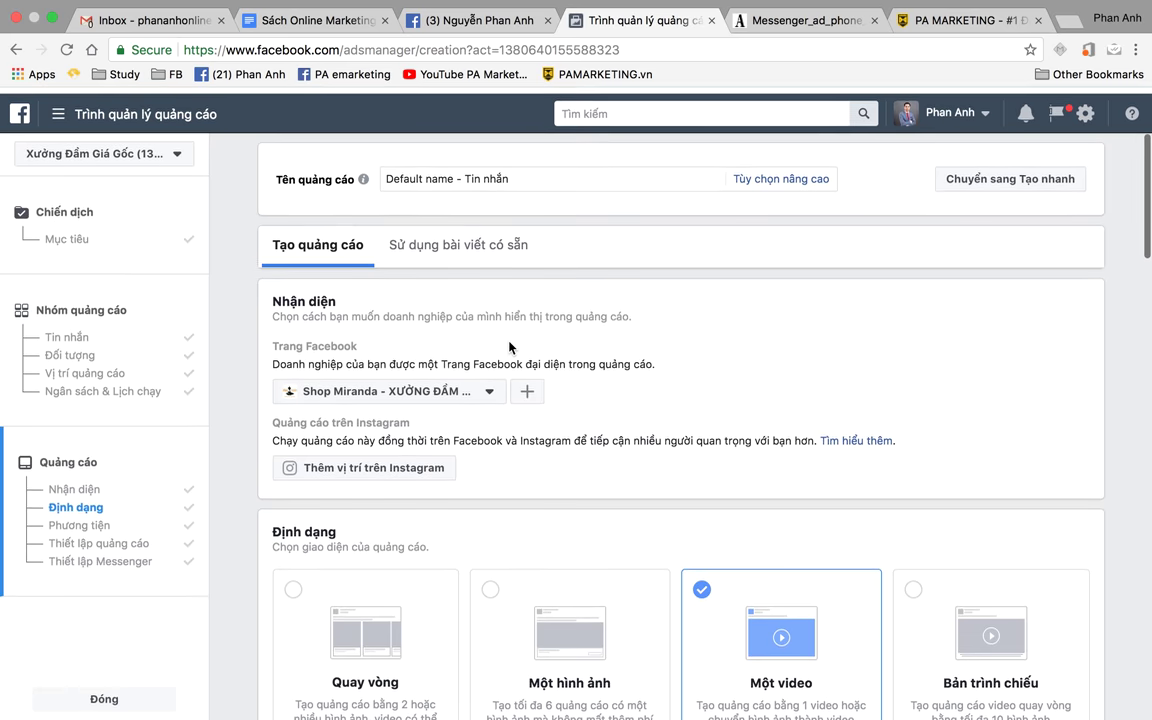
scroll(958, 403, "down", 20)
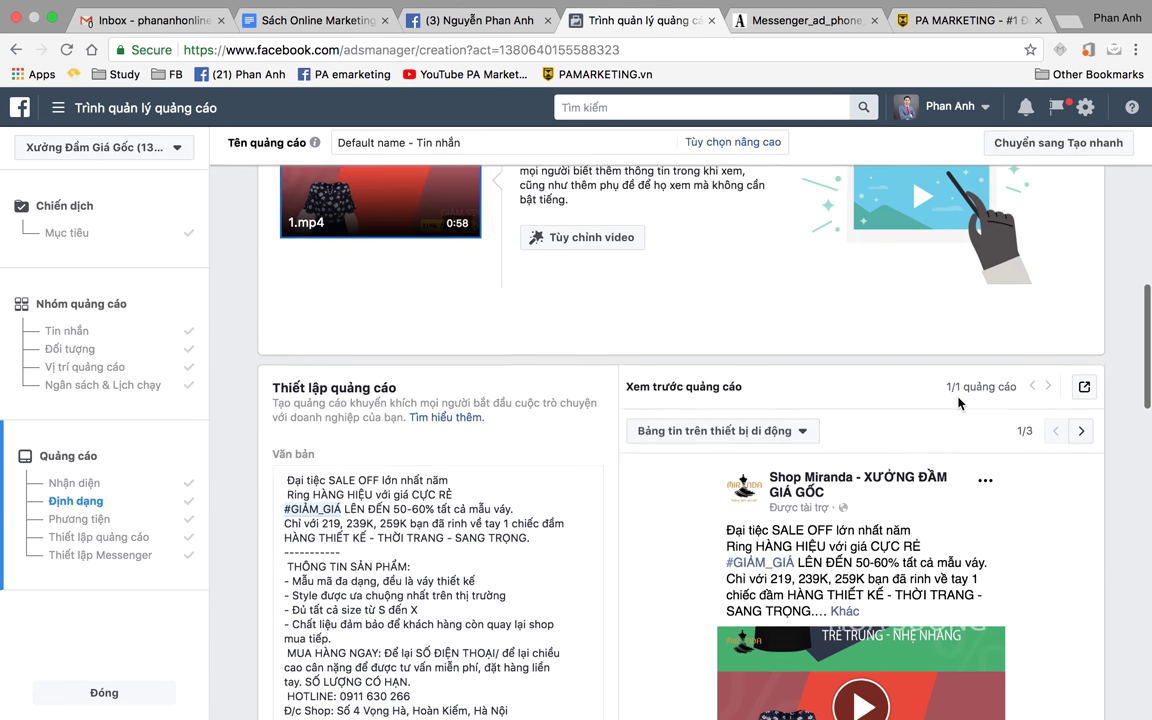
scroll(958, 403, "down", 8)
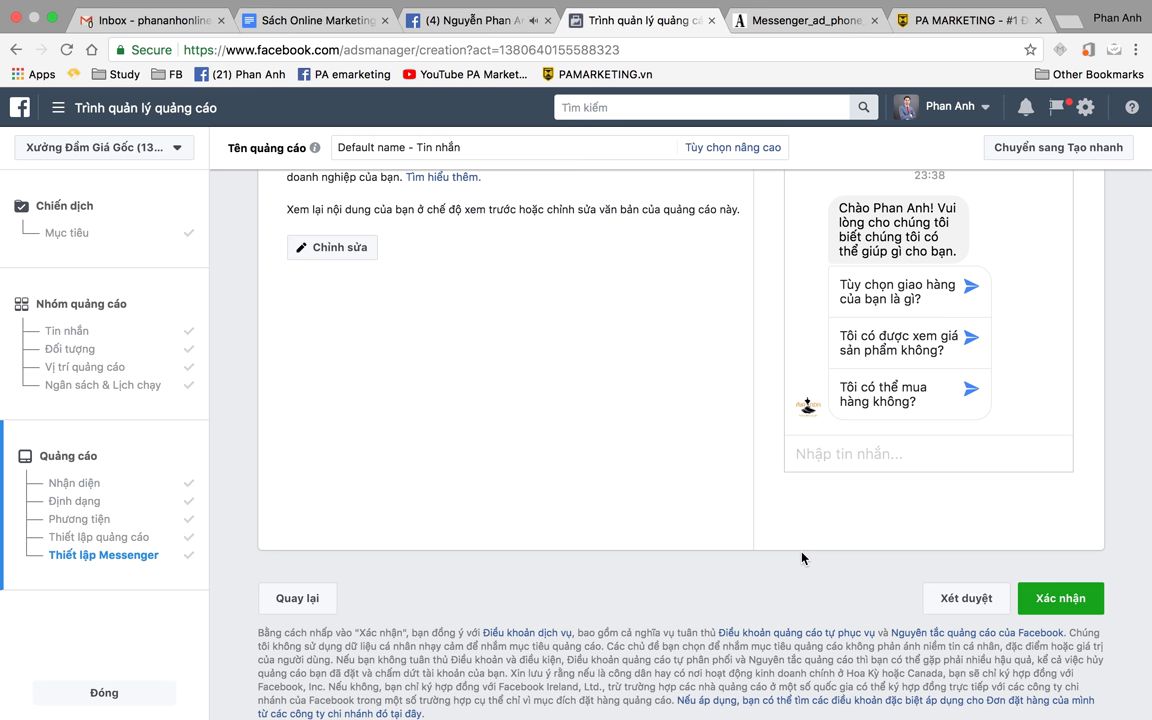
scroll(801, 558, "up", 20)
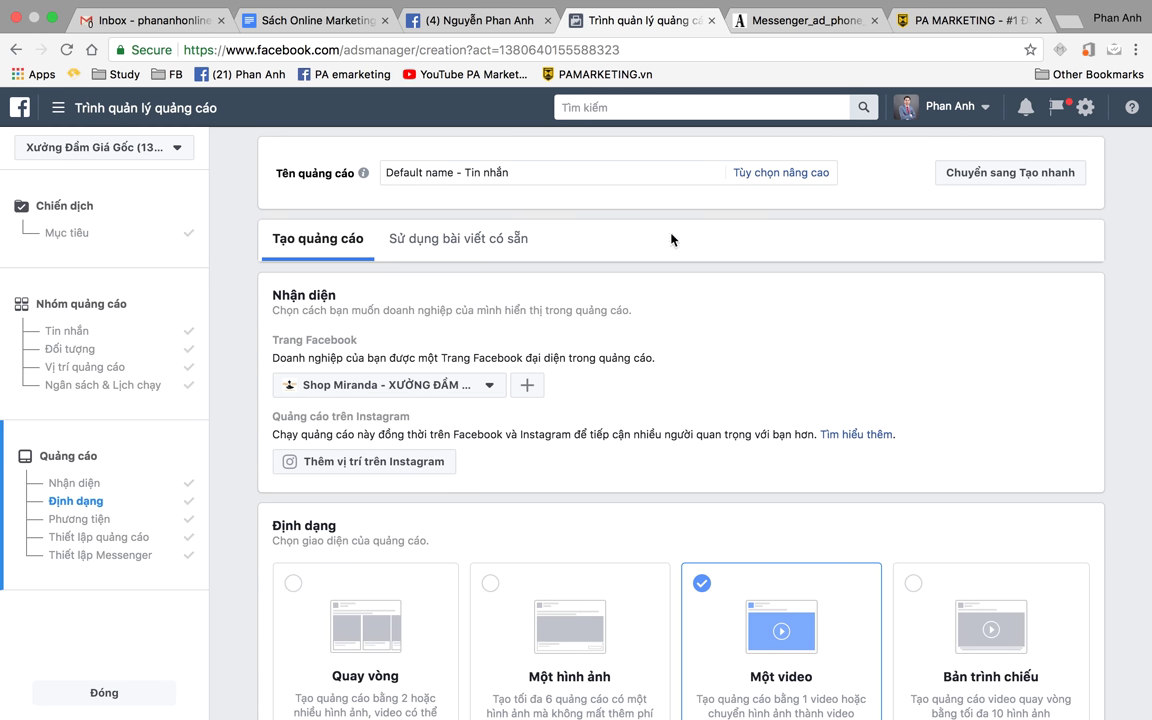
scroll(847, 425, "down", 20)
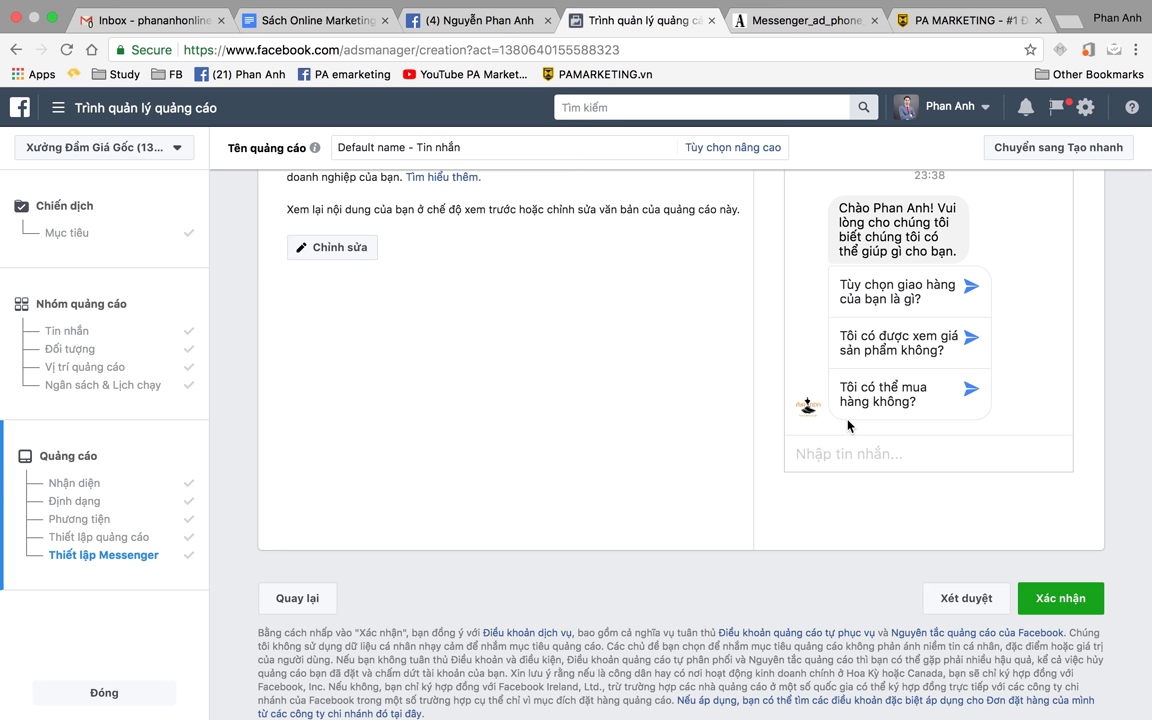
scroll(847, 425, "up", 10)
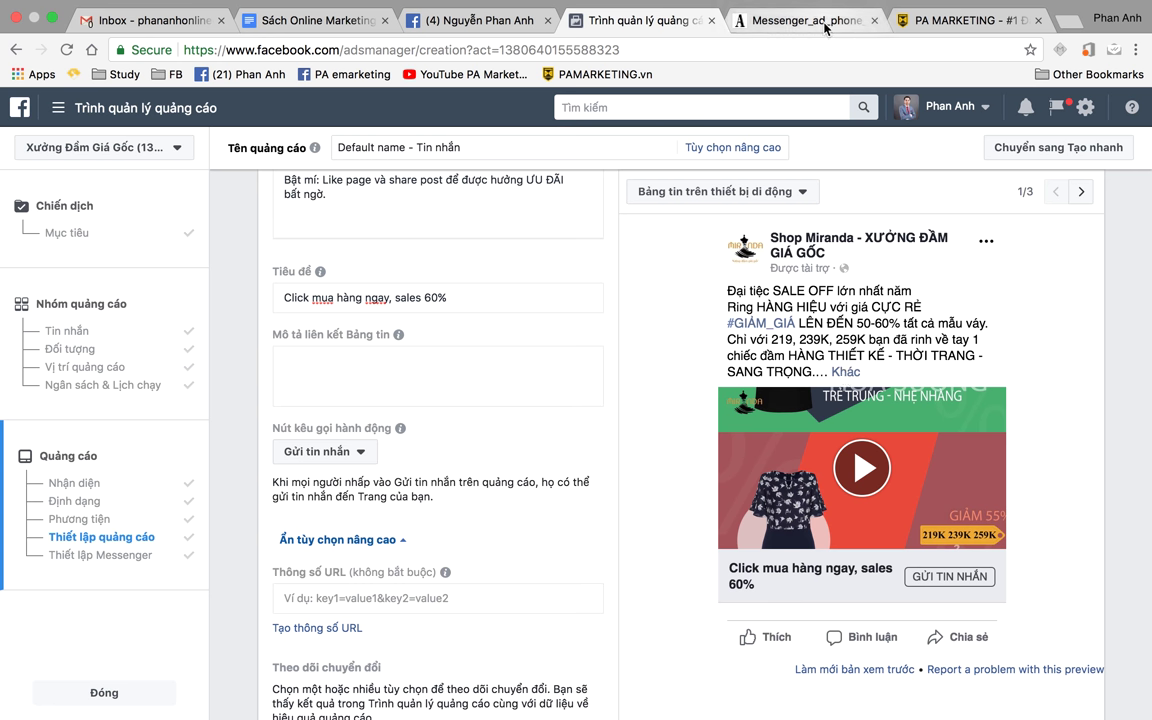
- View the sponsored Messenger ad sample image and the Facebook profile, and return to the ad's Messenger setup
left_click(745, 20)
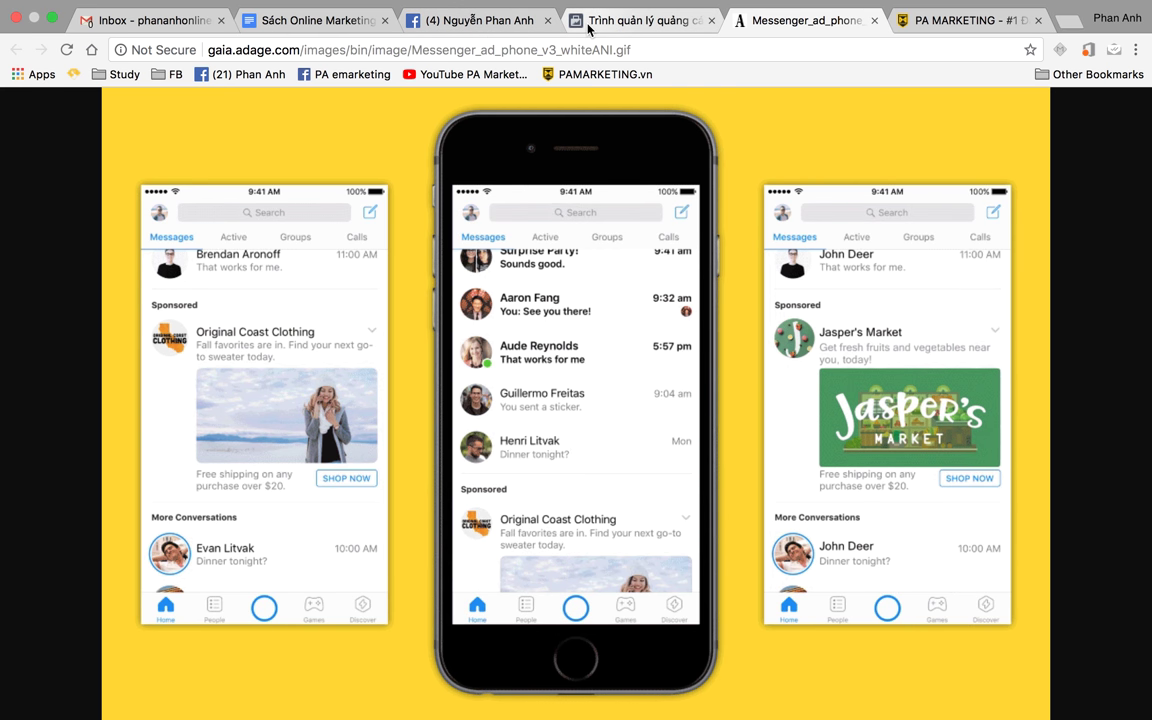
left_click(498, 30)
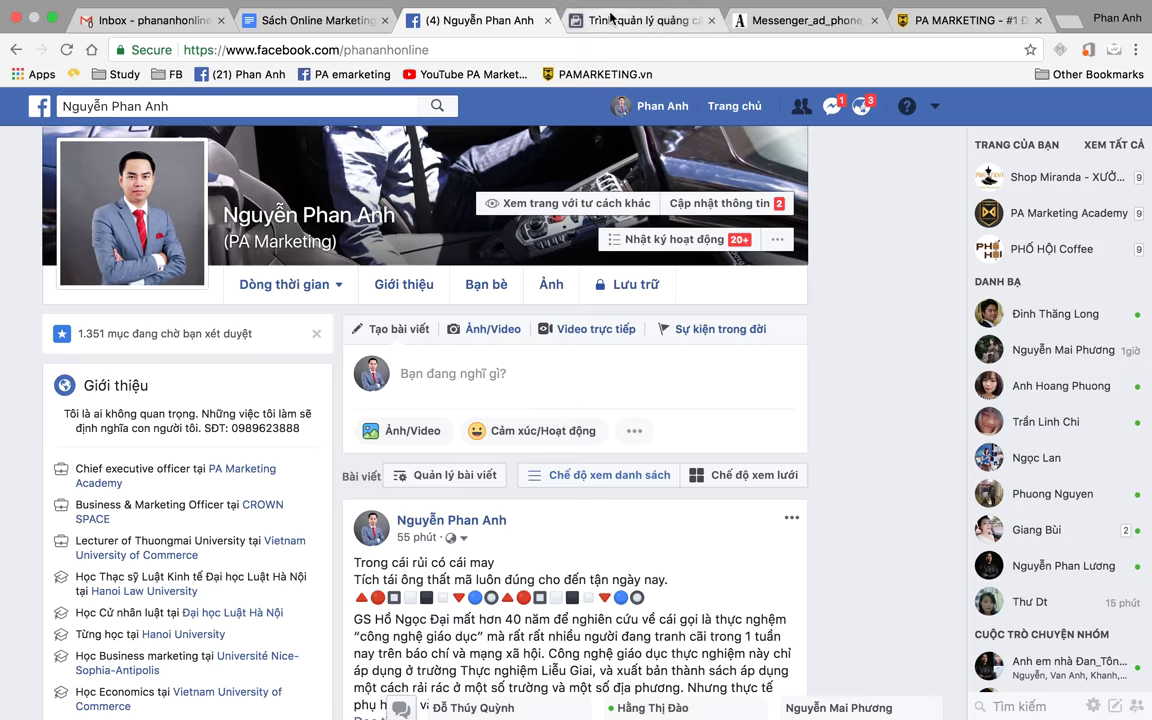
left_click(552, 20)
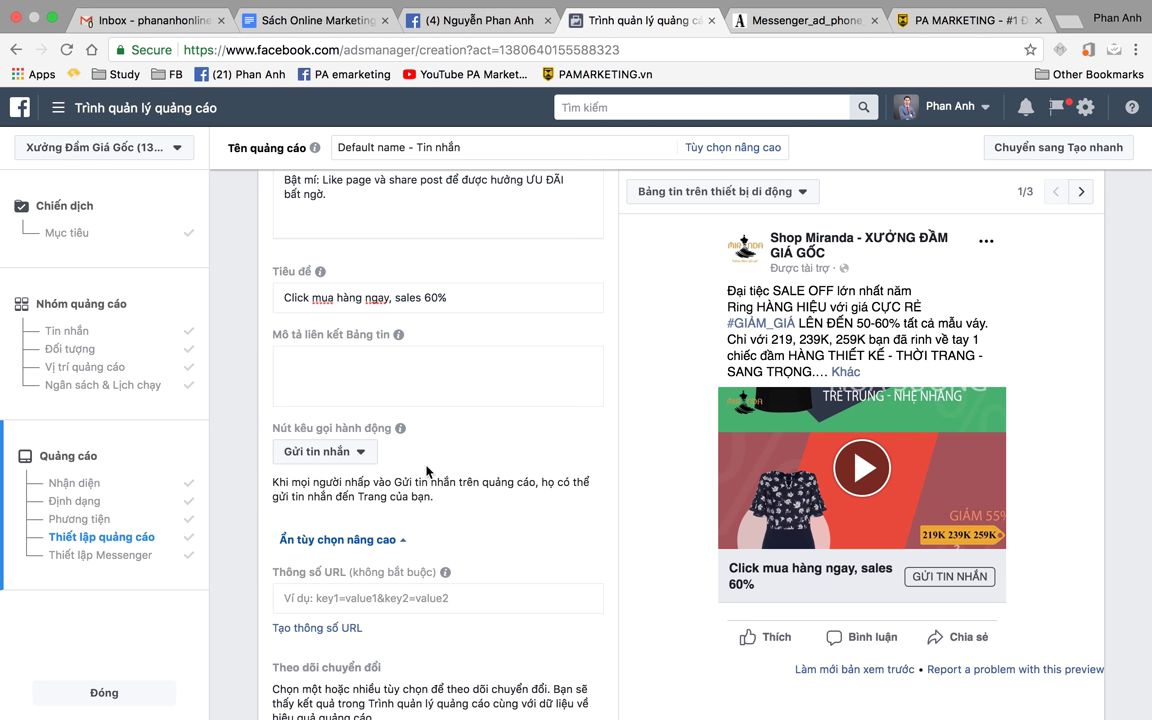
scroll(550, 487, "down", 10)
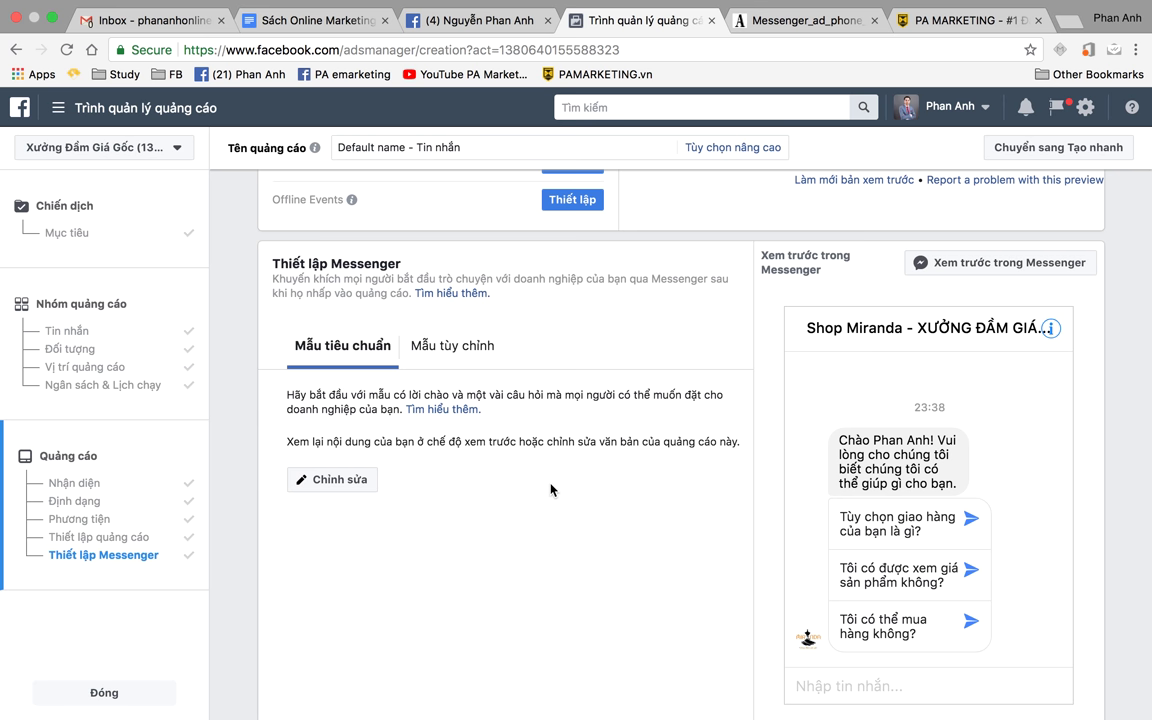
- Switch to Microsoft PowerPoint and show the contact information slide of thong tin ca nhan.pptx
key("super+Tab")
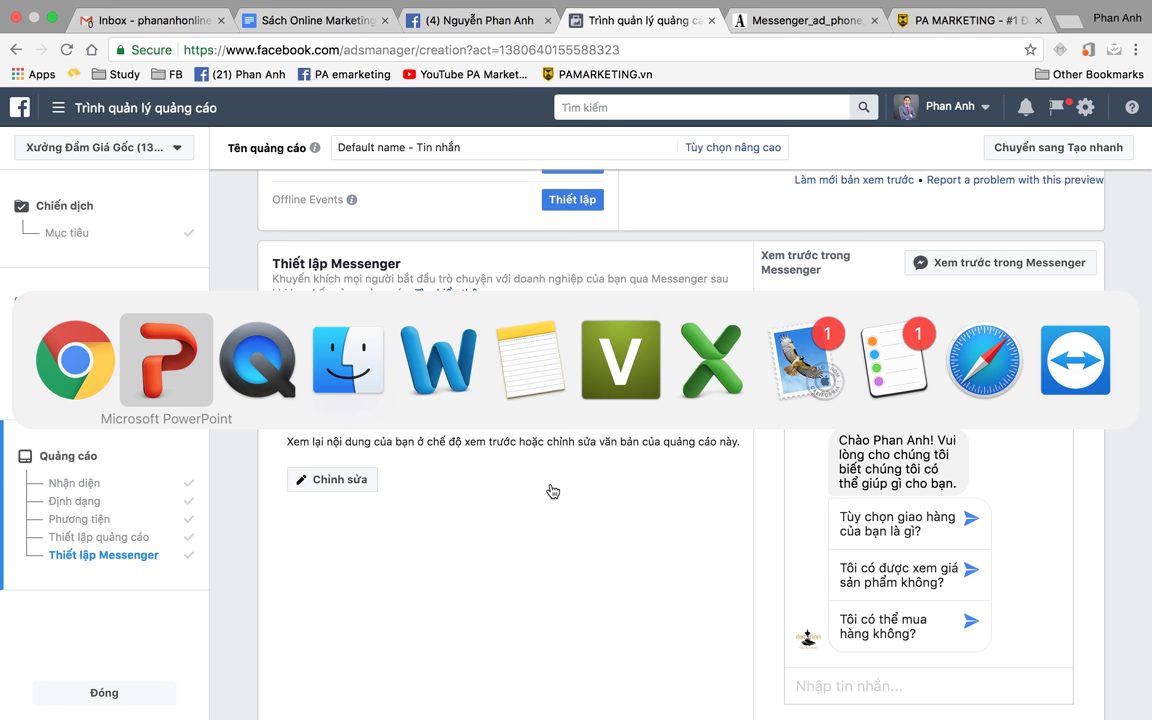
key("super+Tab")
left_click(168, 356)
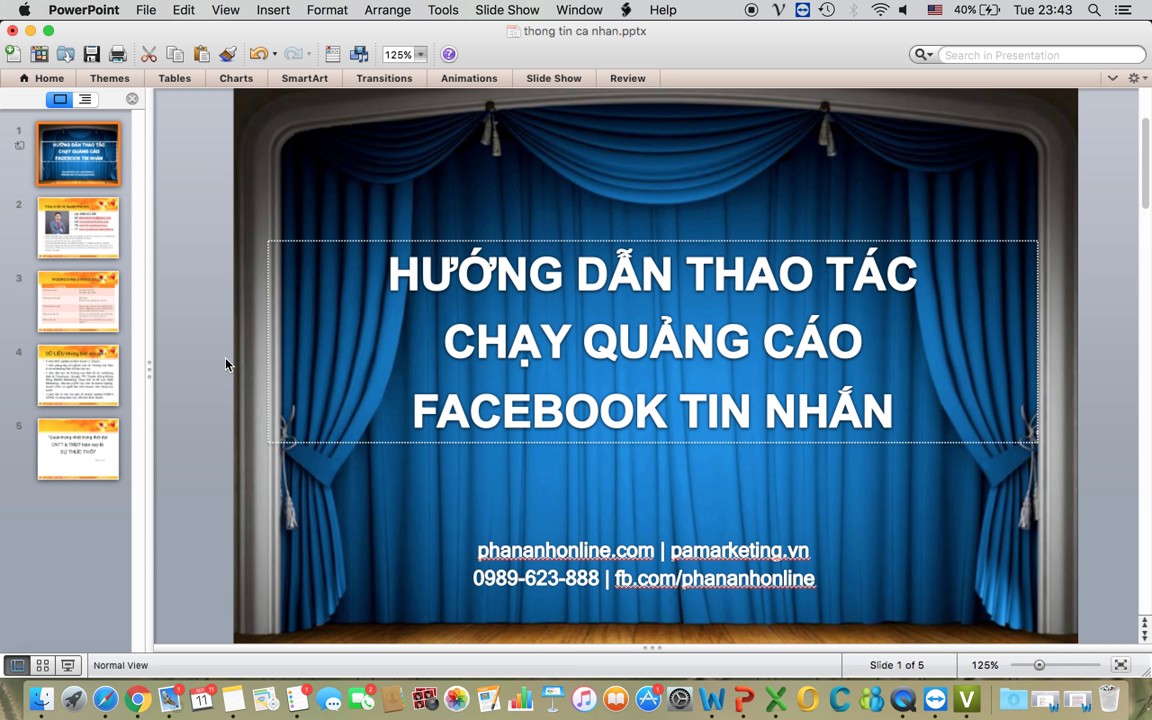
left_click(64, 243)
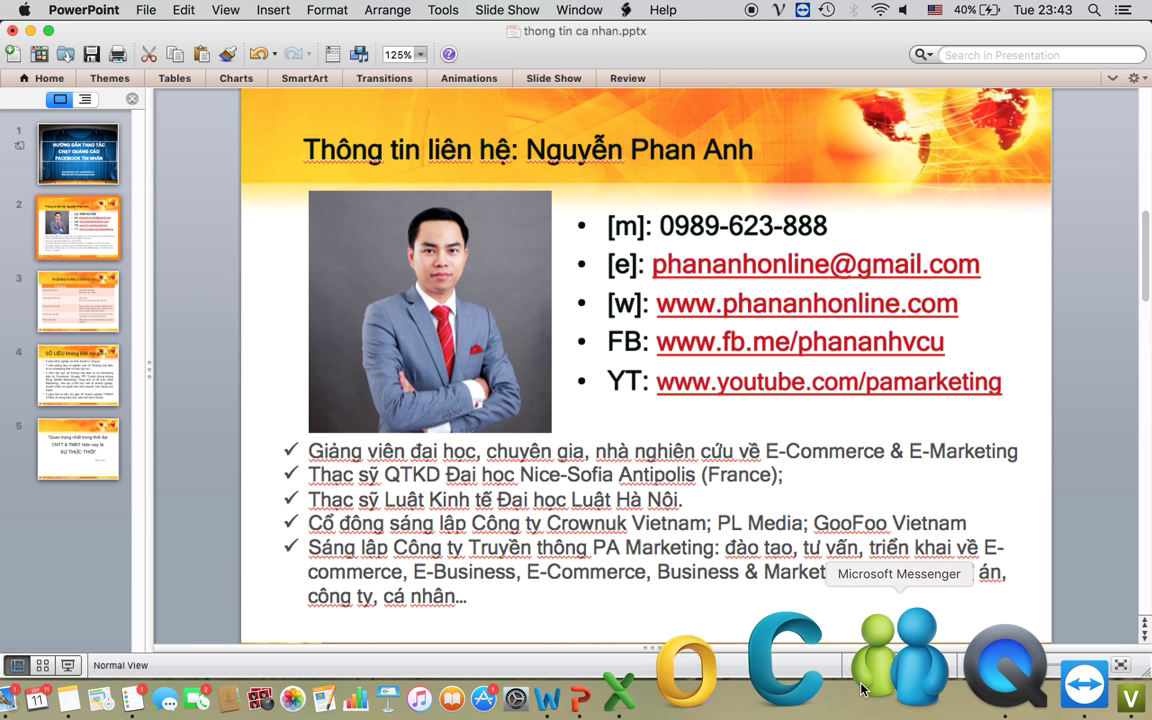
right_click(907, 678)
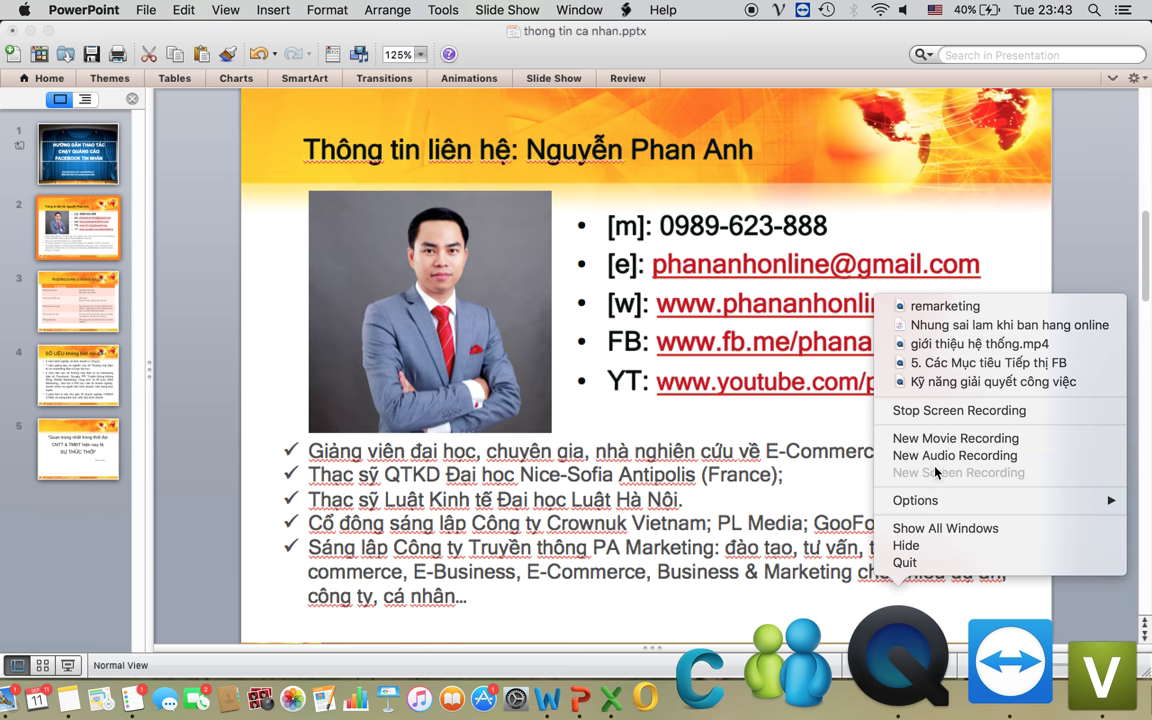